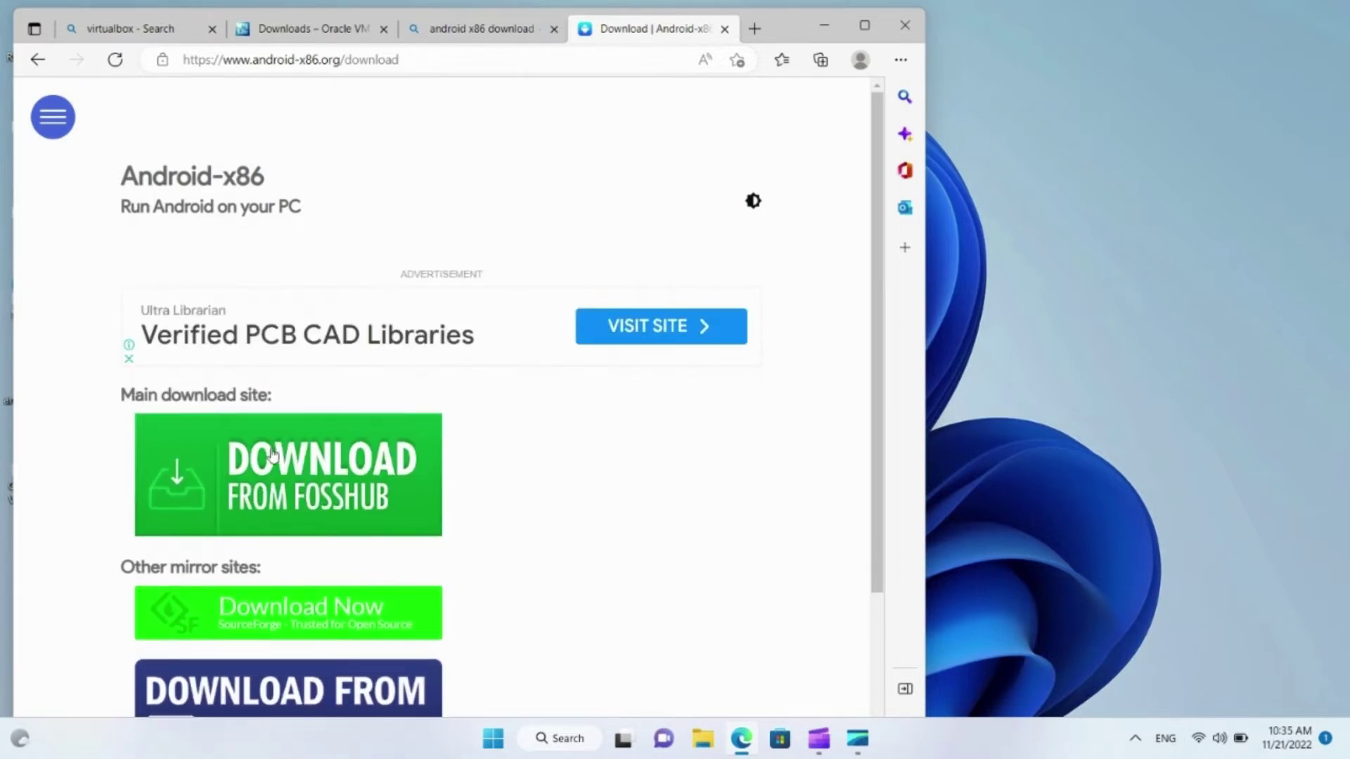
# Step: Open the FossHub download page for Android-x86, examine the 64-bit ISO file's size, and close the browser
pyautogui.click(274, 456)
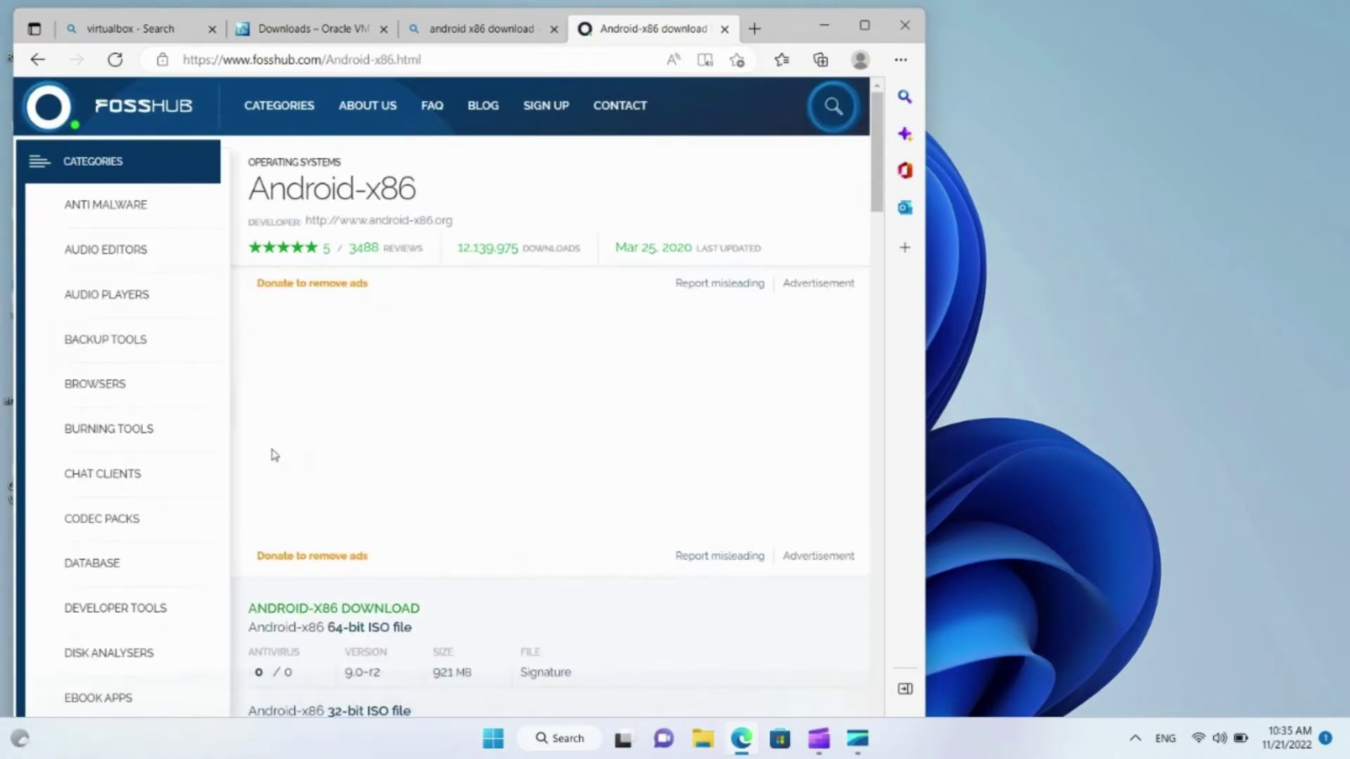
pyautogui.scroll(-3, 274, 455)
pyautogui.scroll(-1, 273, 454)
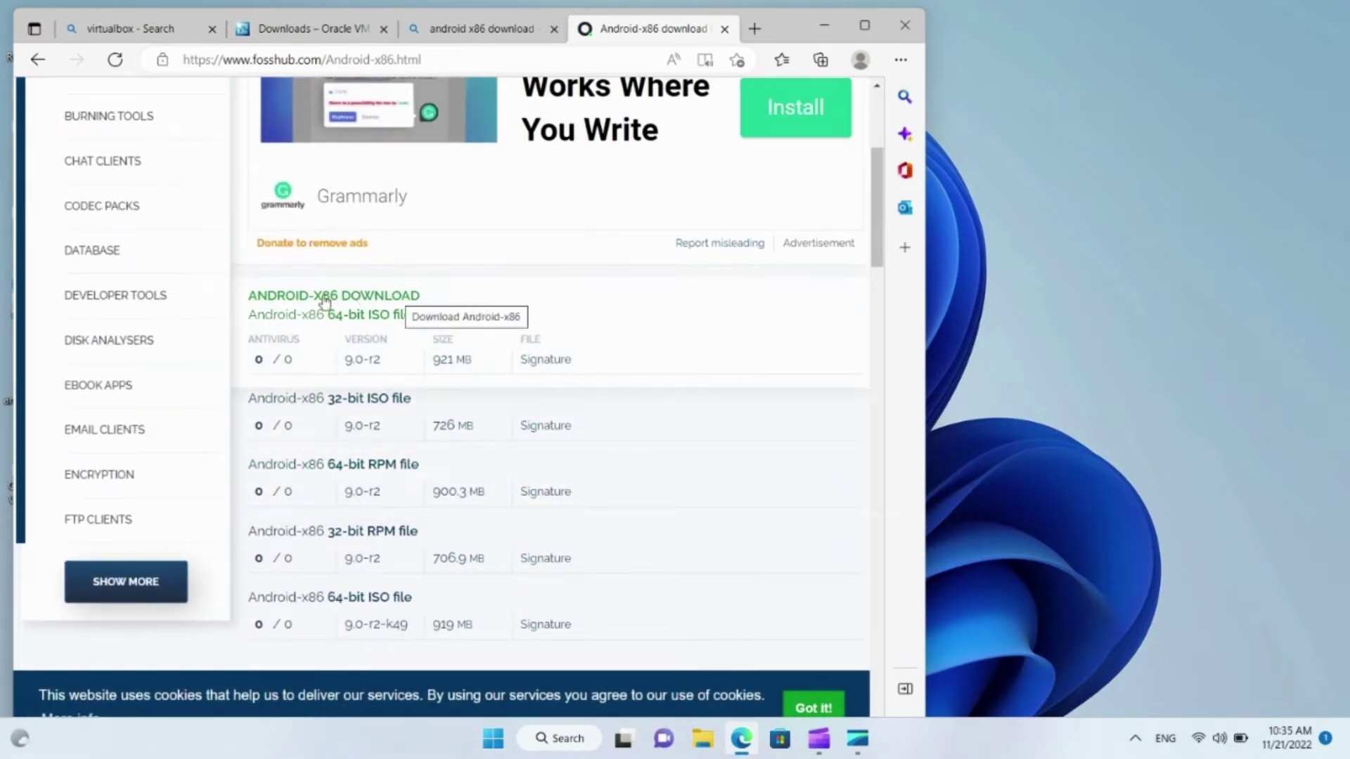
pyautogui.doubleClick(443, 358)
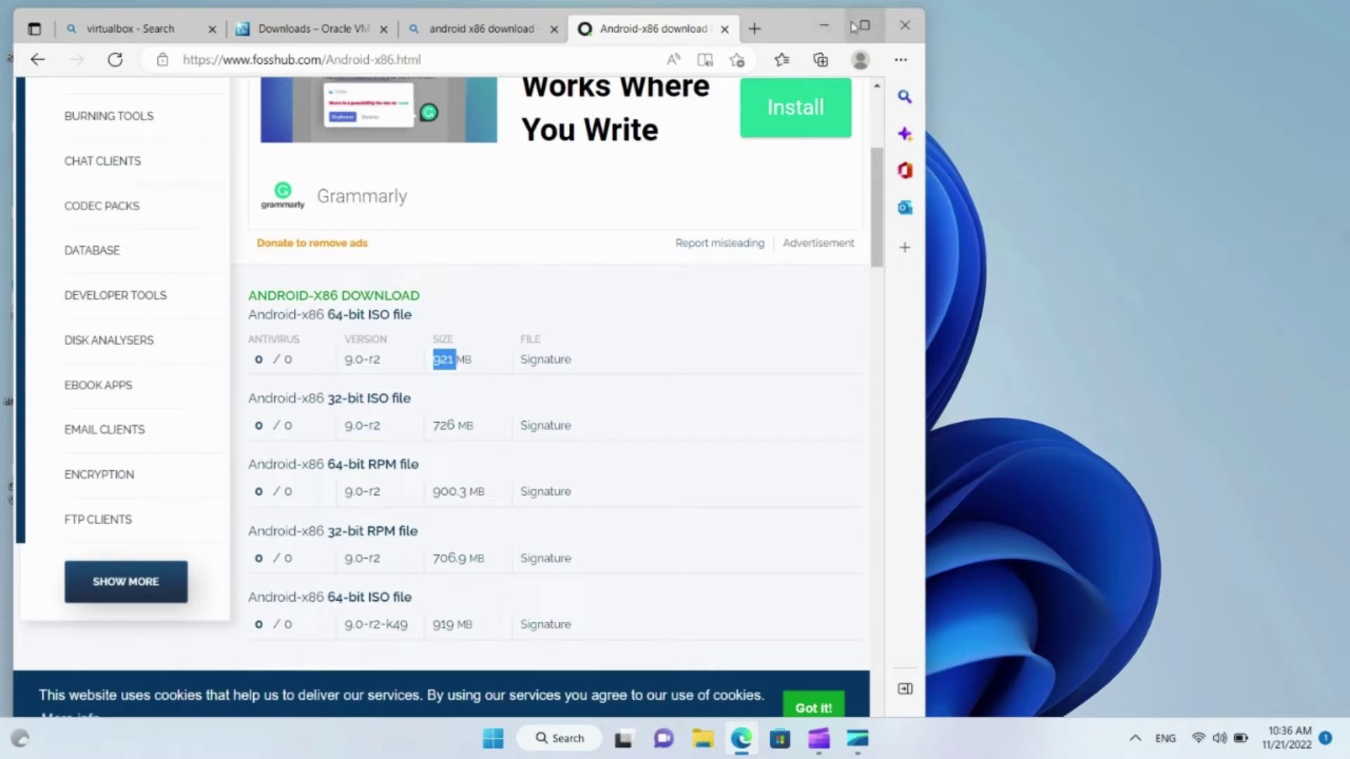
pyautogui.click(904, 27)
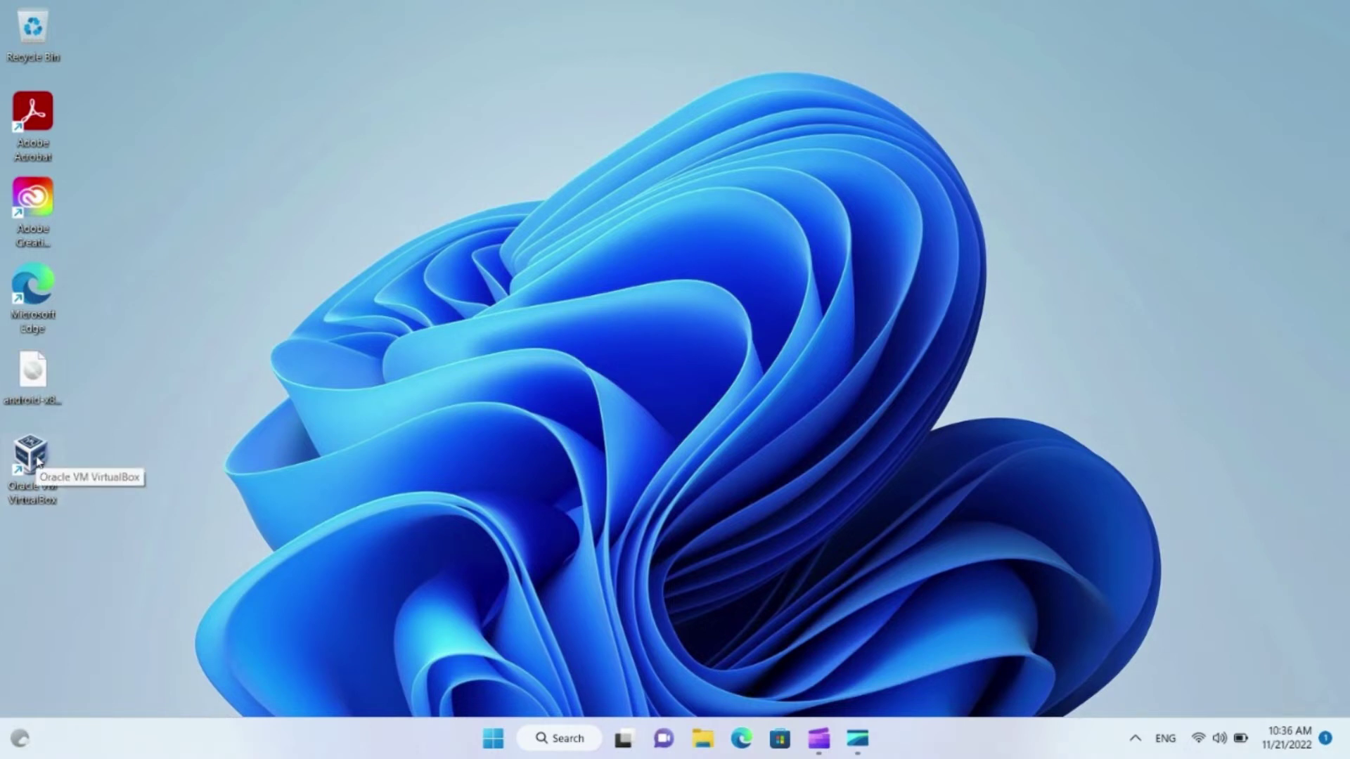
# Step: Open Oracle VM VirtualBox and begin a new virtual machine named Android
pyautogui.doubleClick(32, 456)
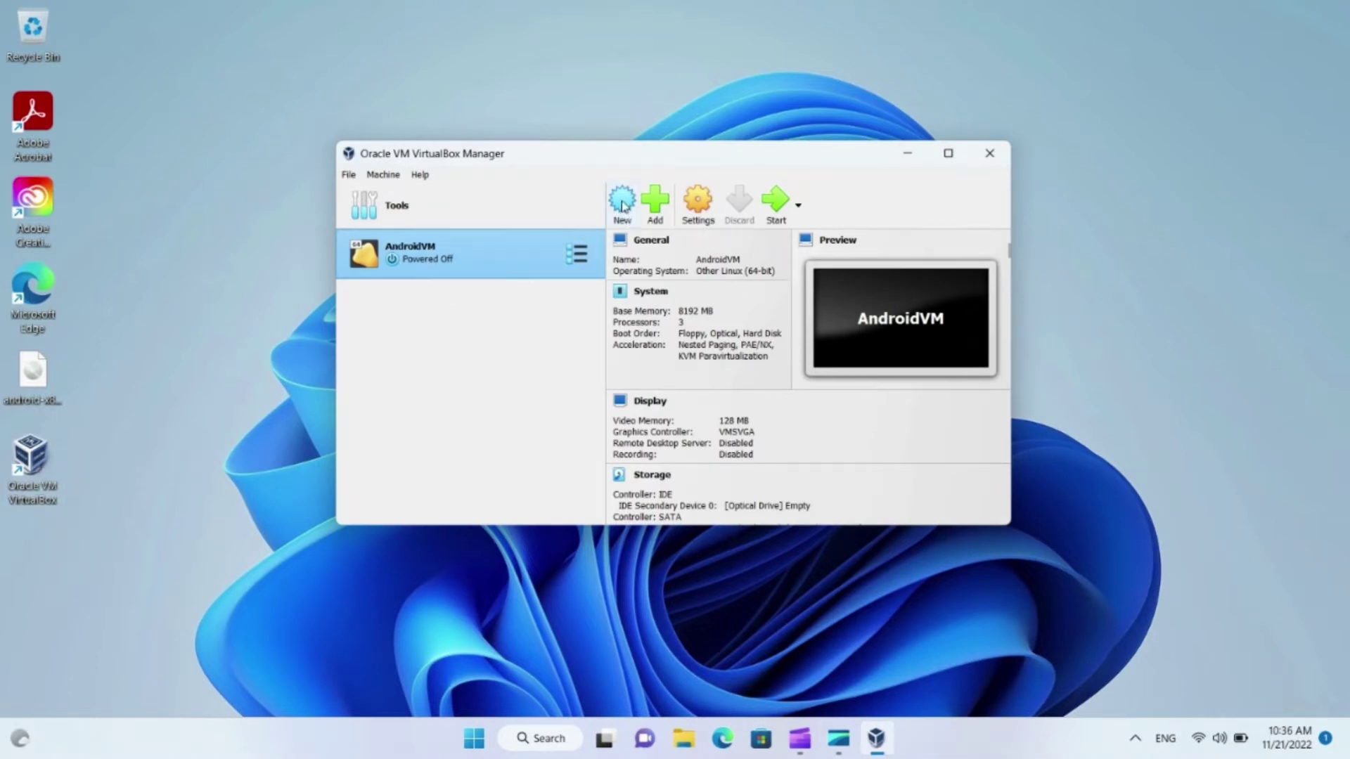
pyautogui.click(622, 203)
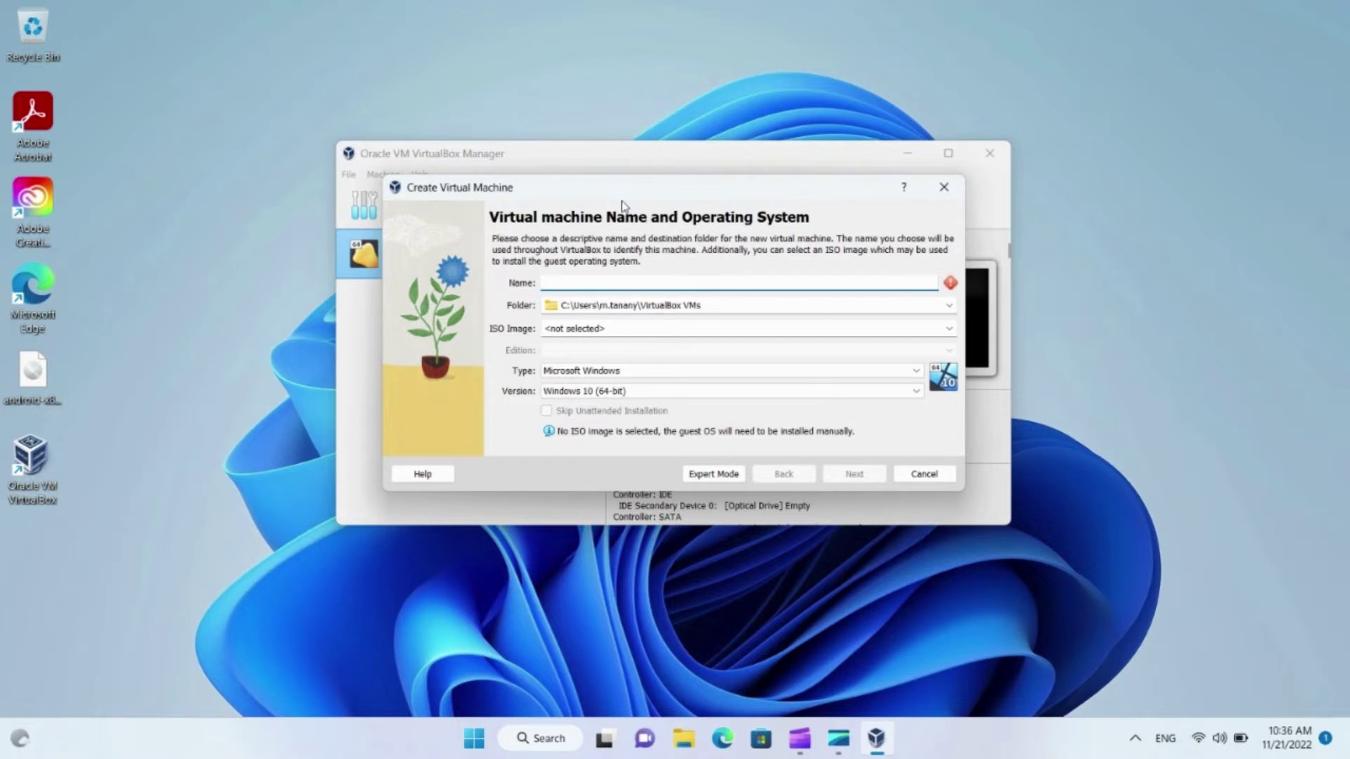
pyautogui.write('Android')
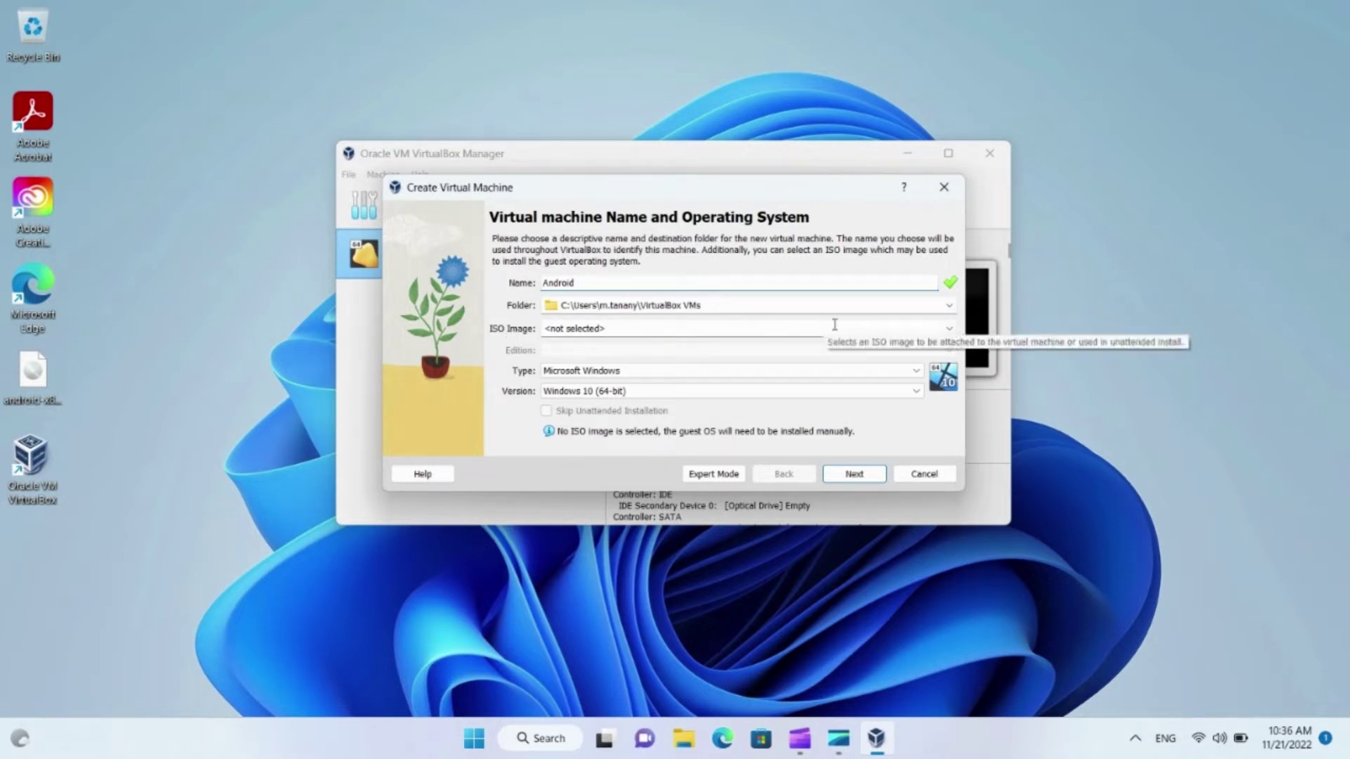
# Step: Select android-x86_64-9.0-r2 from the Desktop as the new machine's ISO image and continue to the hardware settings
pyautogui.click(949, 329)
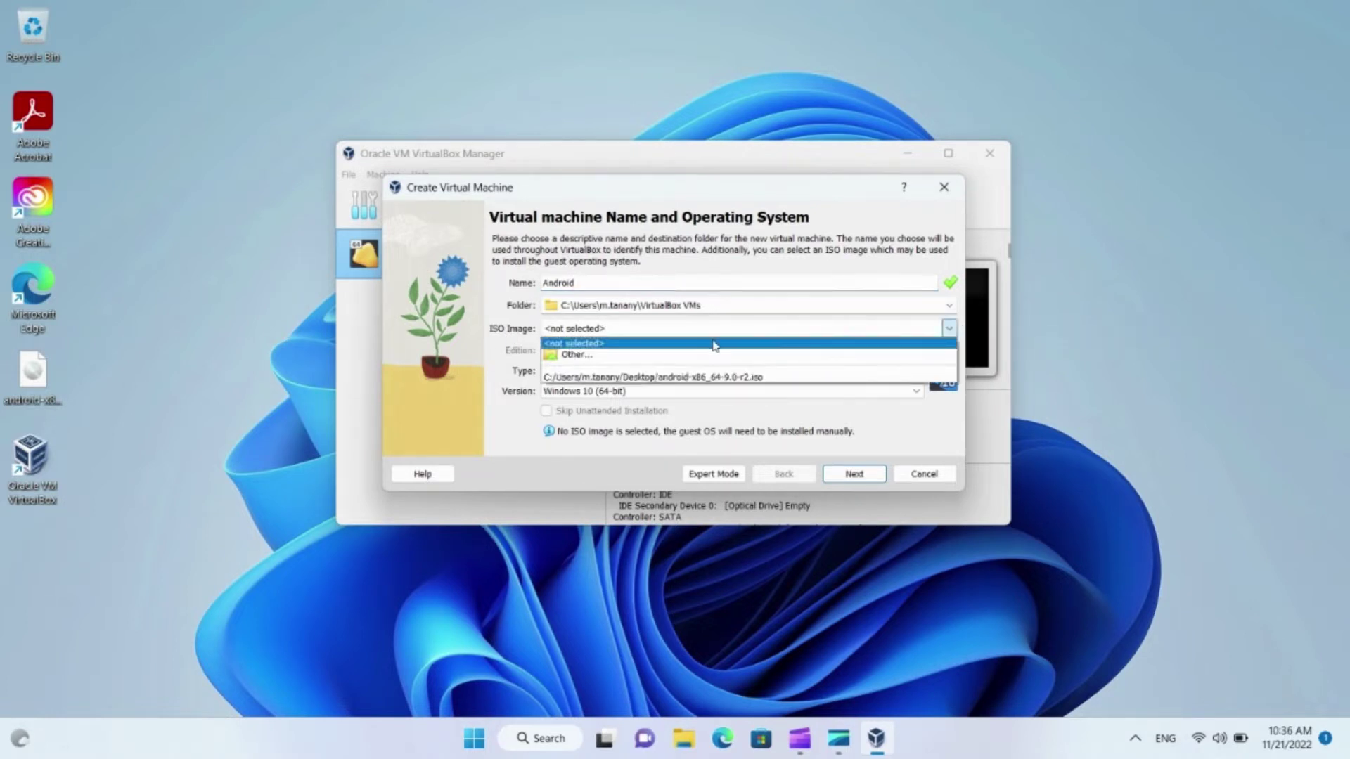
pyautogui.click(613, 356)
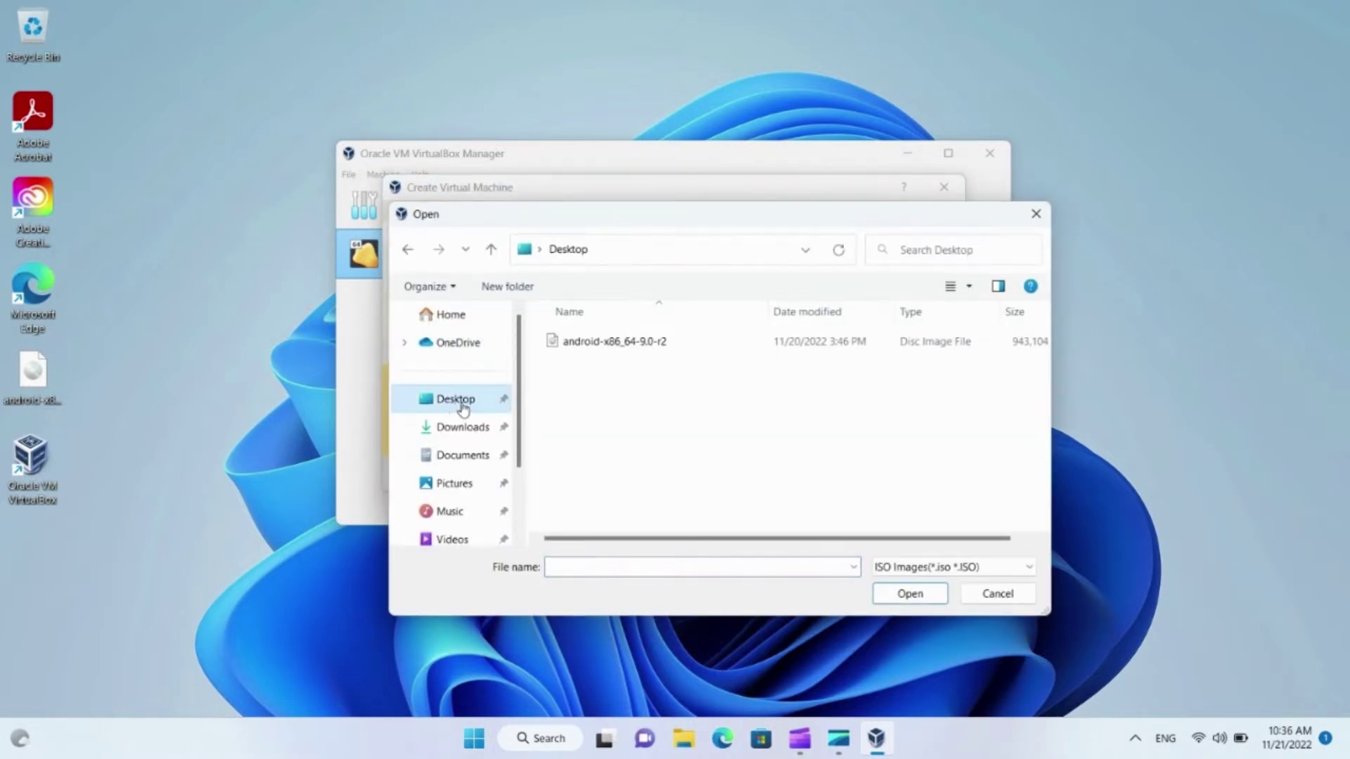
pyautogui.click(604, 351)
pyautogui.doubleClick(607, 350)
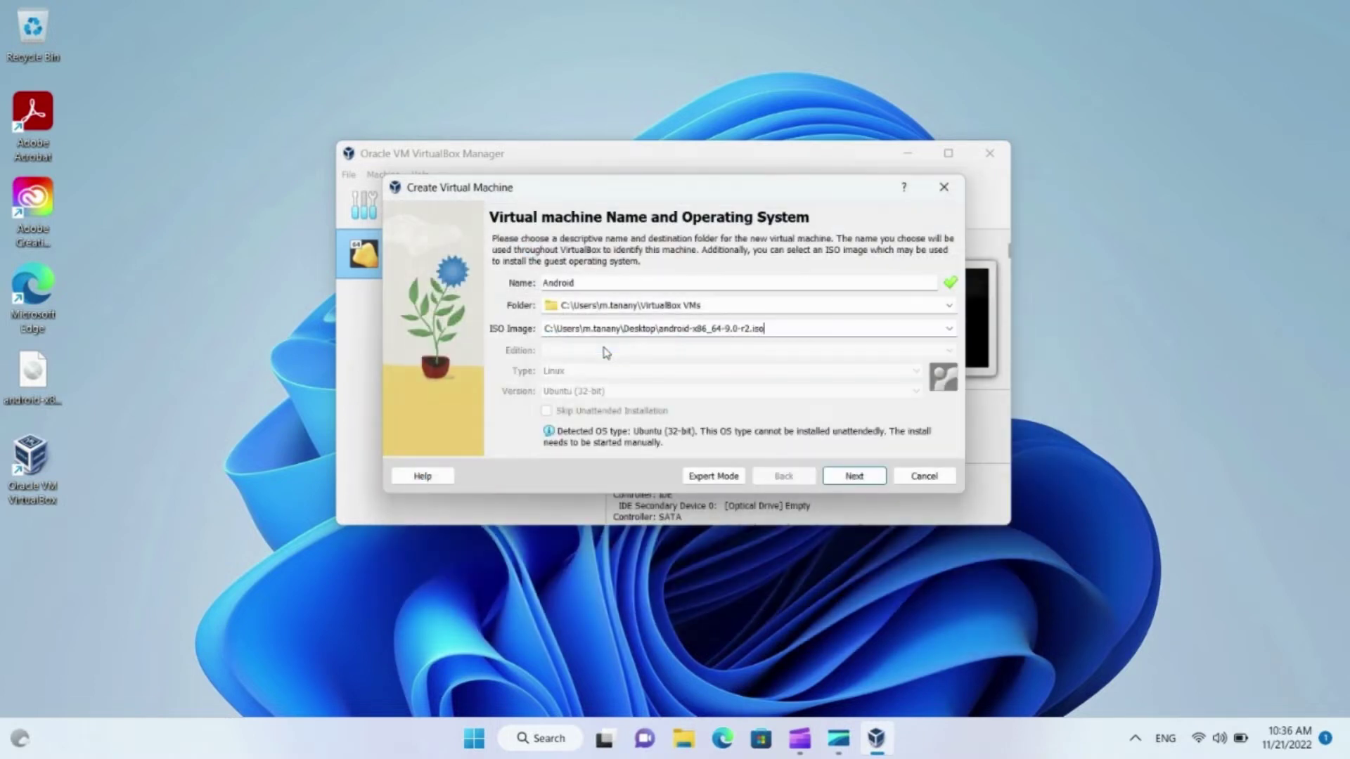
pyautogui.click(851, 477)
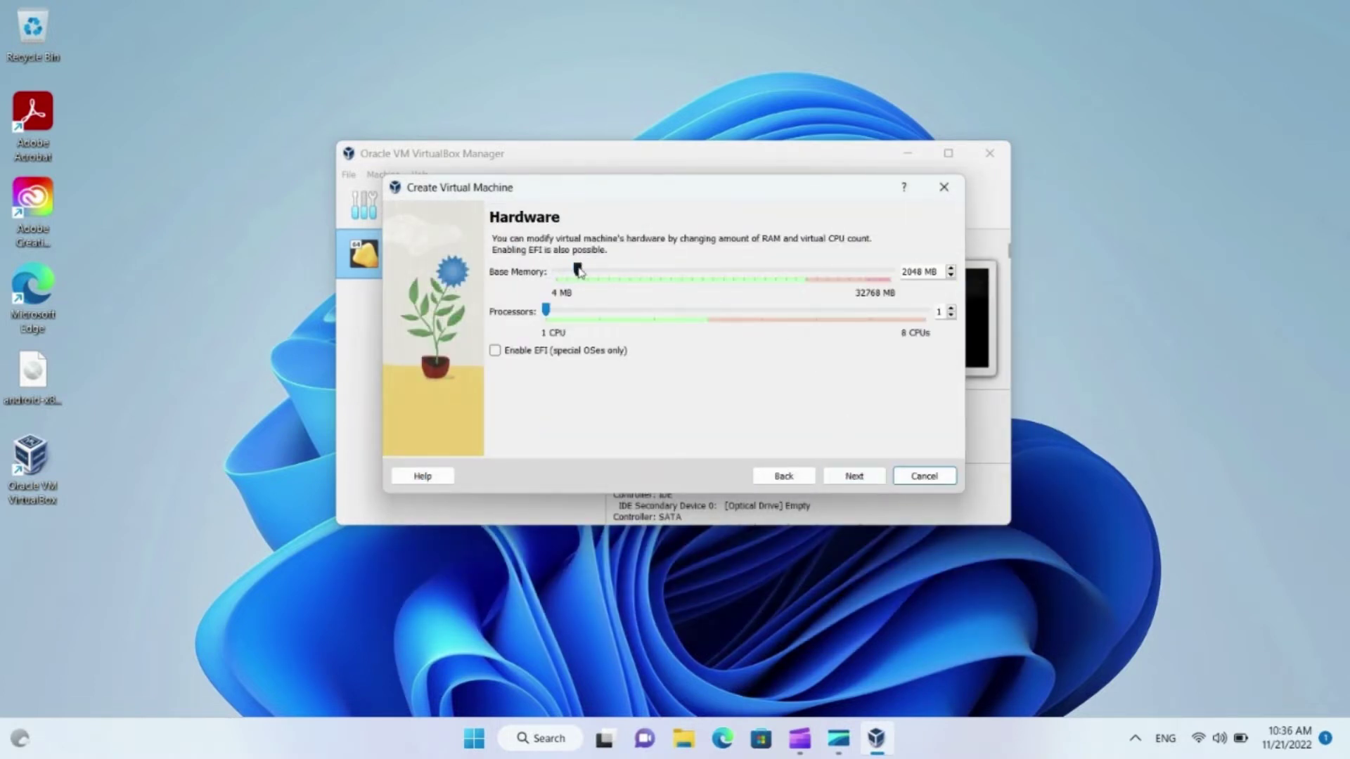
# Step: Set the new machine's base memory to 8557 MB and its processors to 4
pyautogui.moveTo(579, 271); pyautogui.dragTo(642, 272)
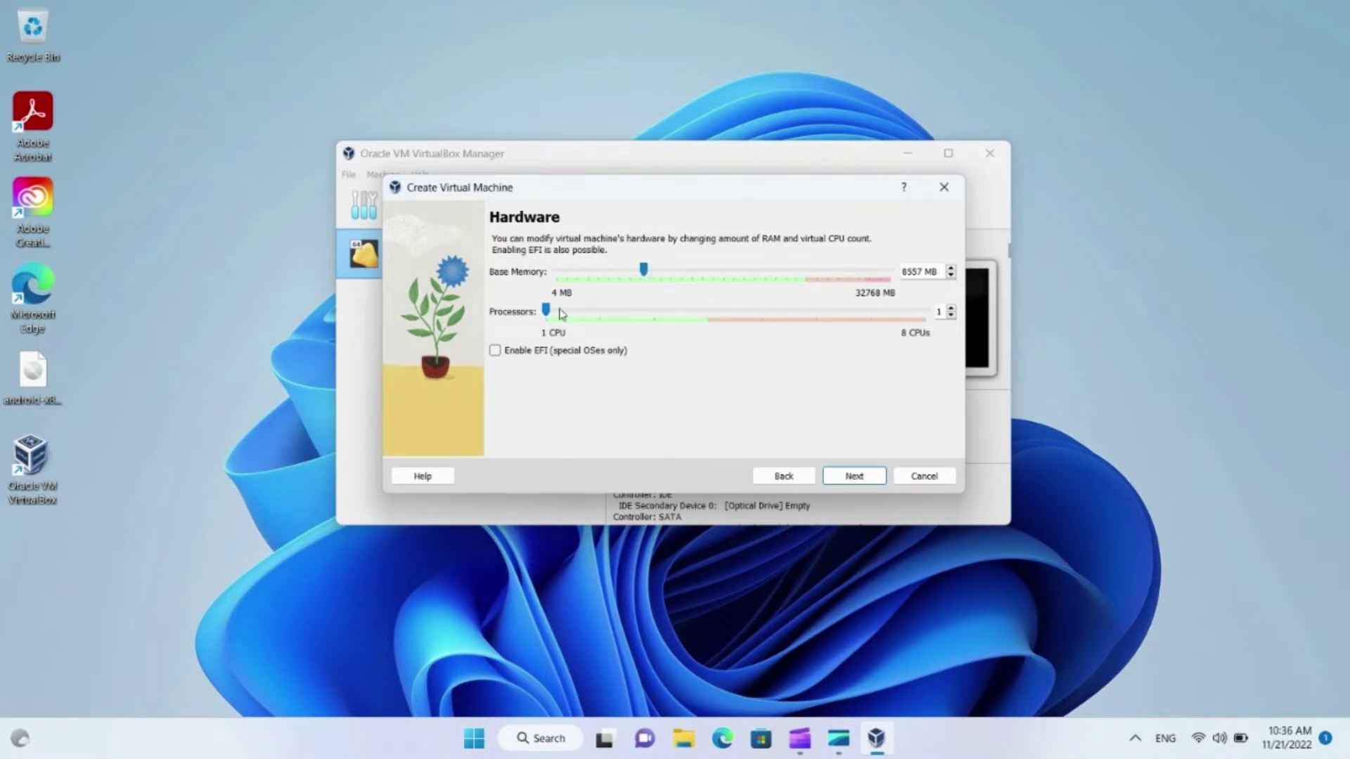
pyautogui.moveTo(547, 311); pyautogui.dragTo(609, 311)
pyautogui.moveTo(601, 312); pyautogui.dragTo(708, 311)
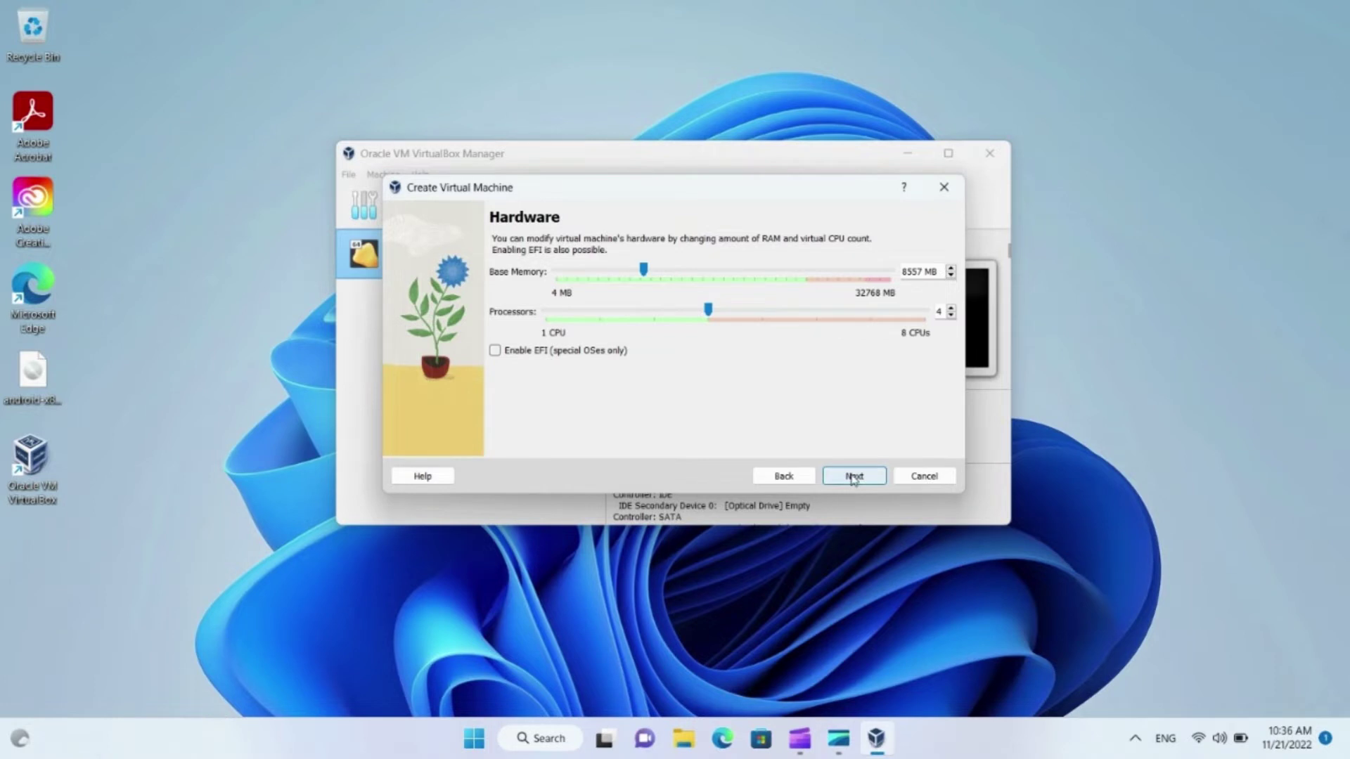
# Step: Accept a new 25.00 GB virtual hard disk and finish creating the virtual machine
pyautogui.click(853, 478)
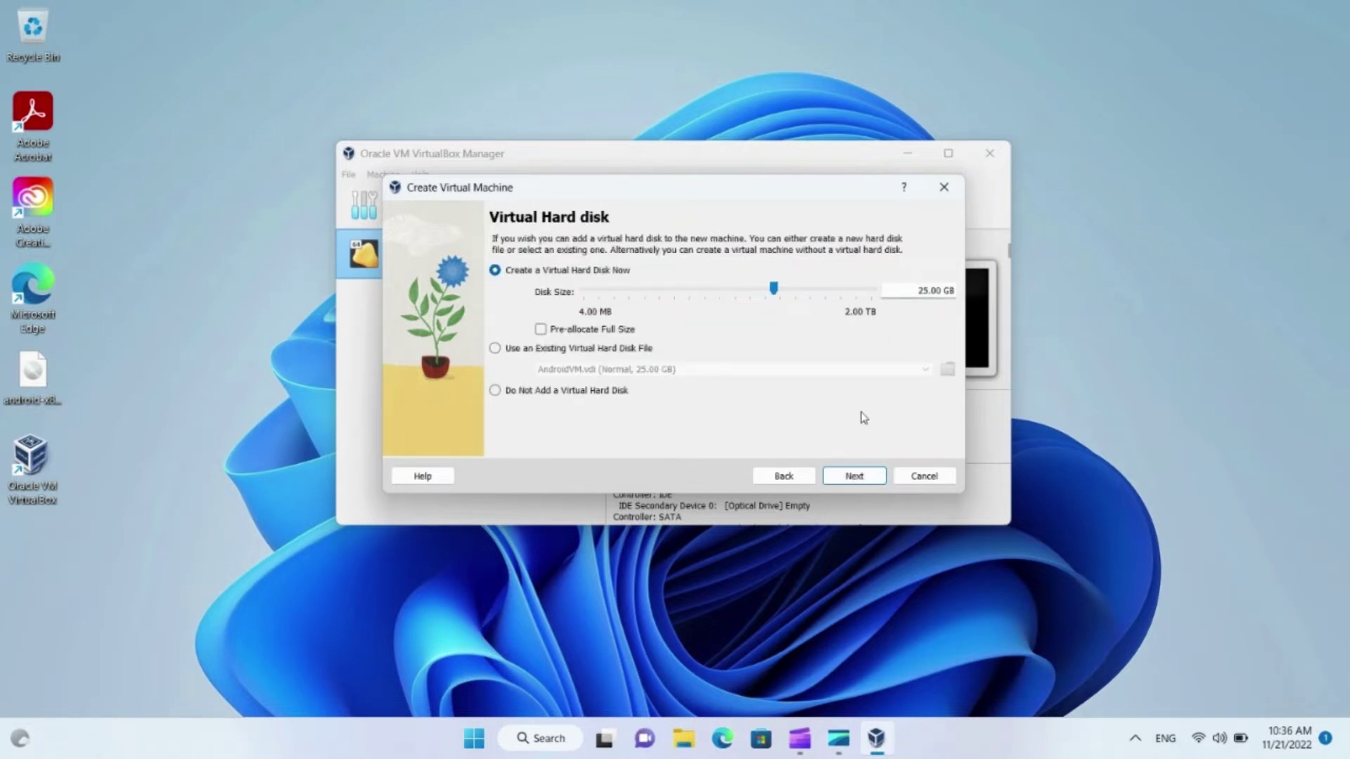
pyautogui.click(845, 478)
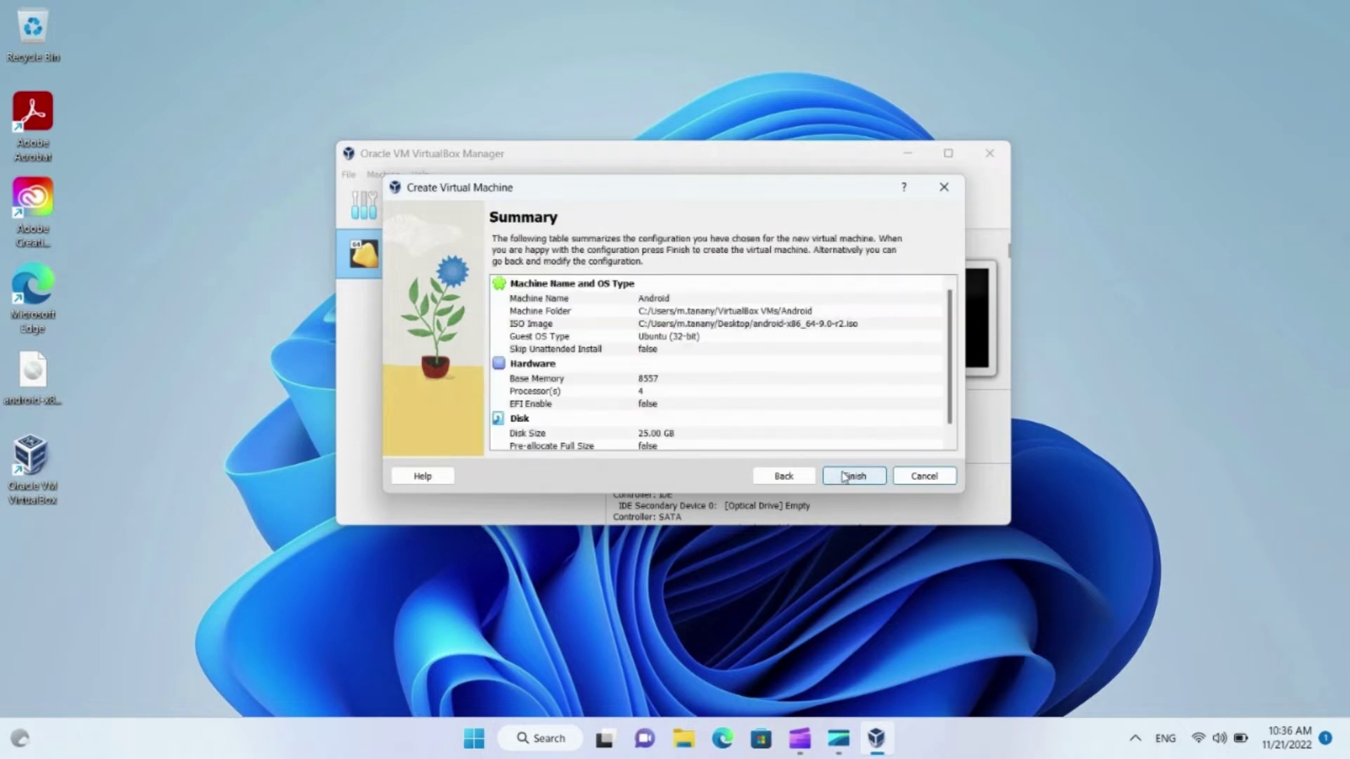
pyautogui.click(846, 477)
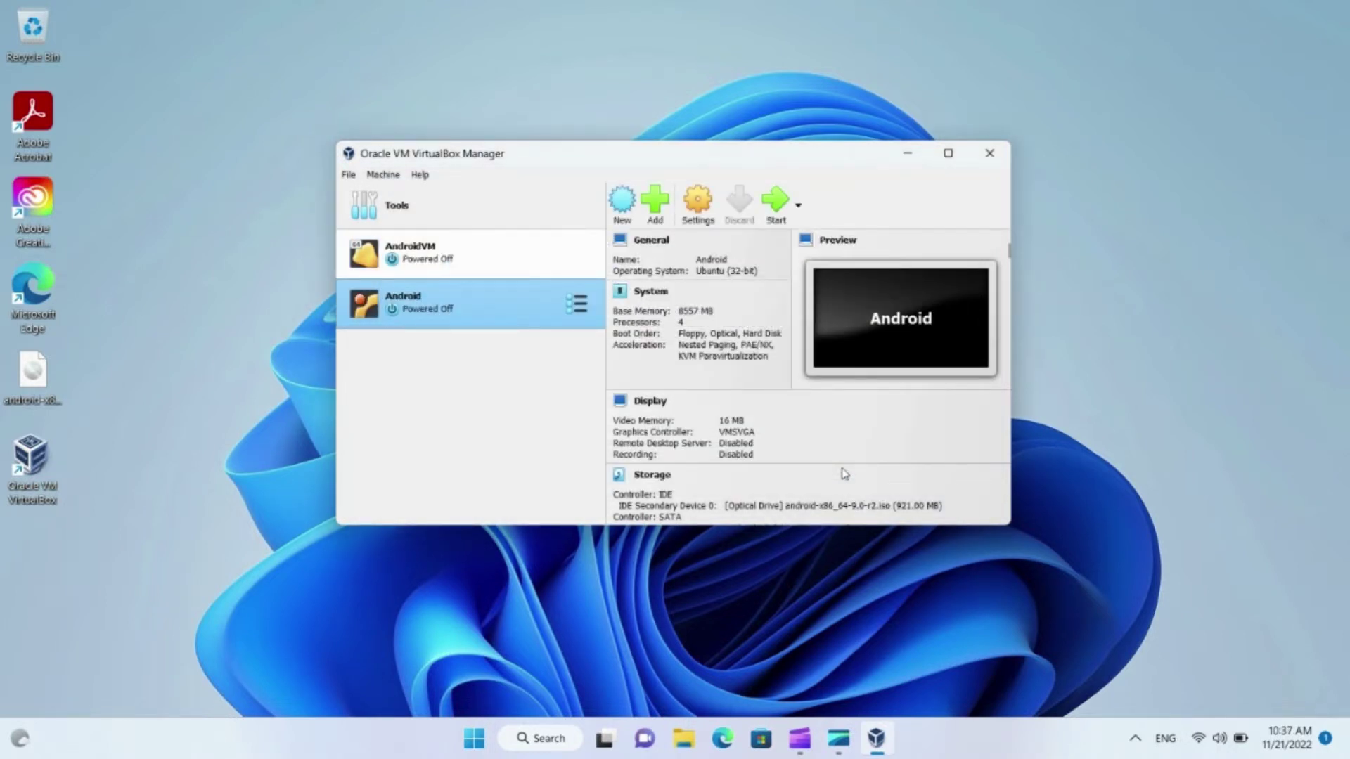
# Step: Change the Android machine's operating system version to Other Linux (64-bit), keeping the type as Linux
pyautogui.click(698, 203)
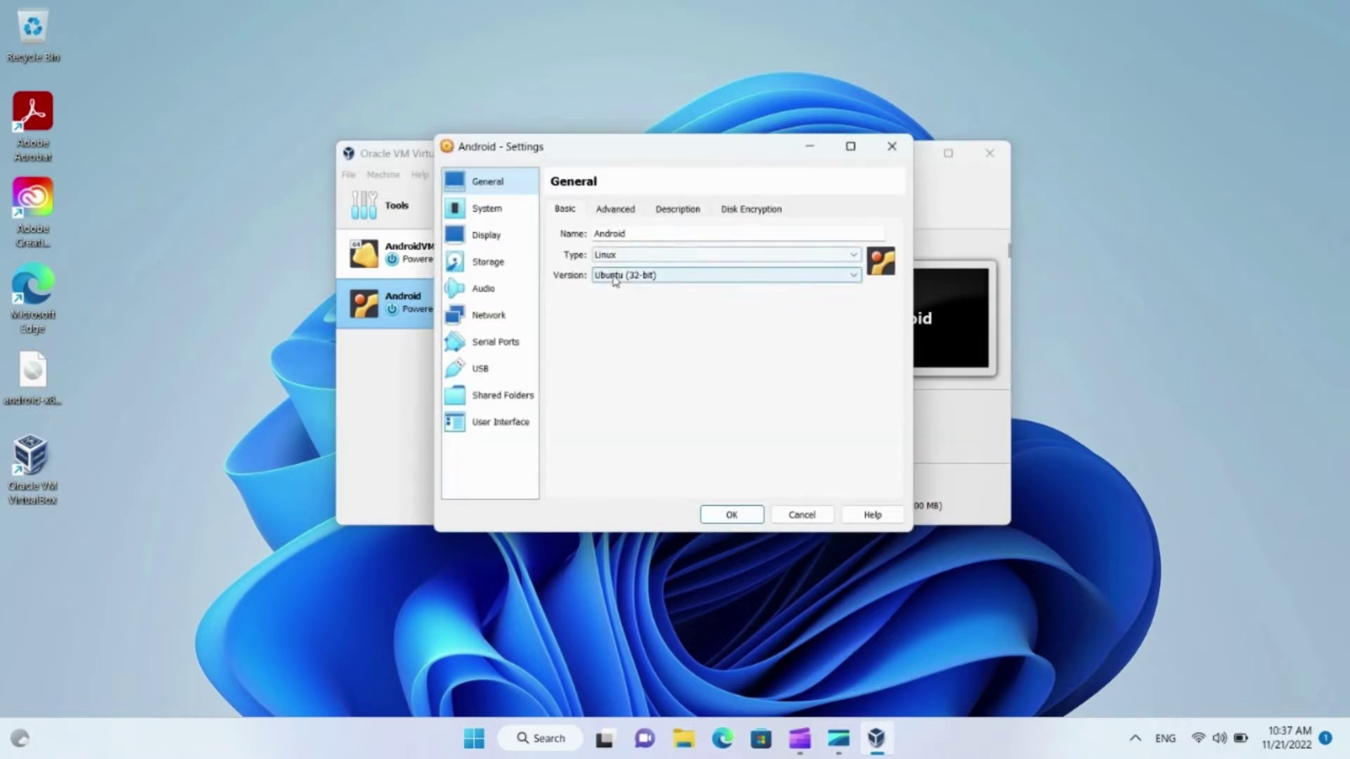
pyautogui.click(736, 258)
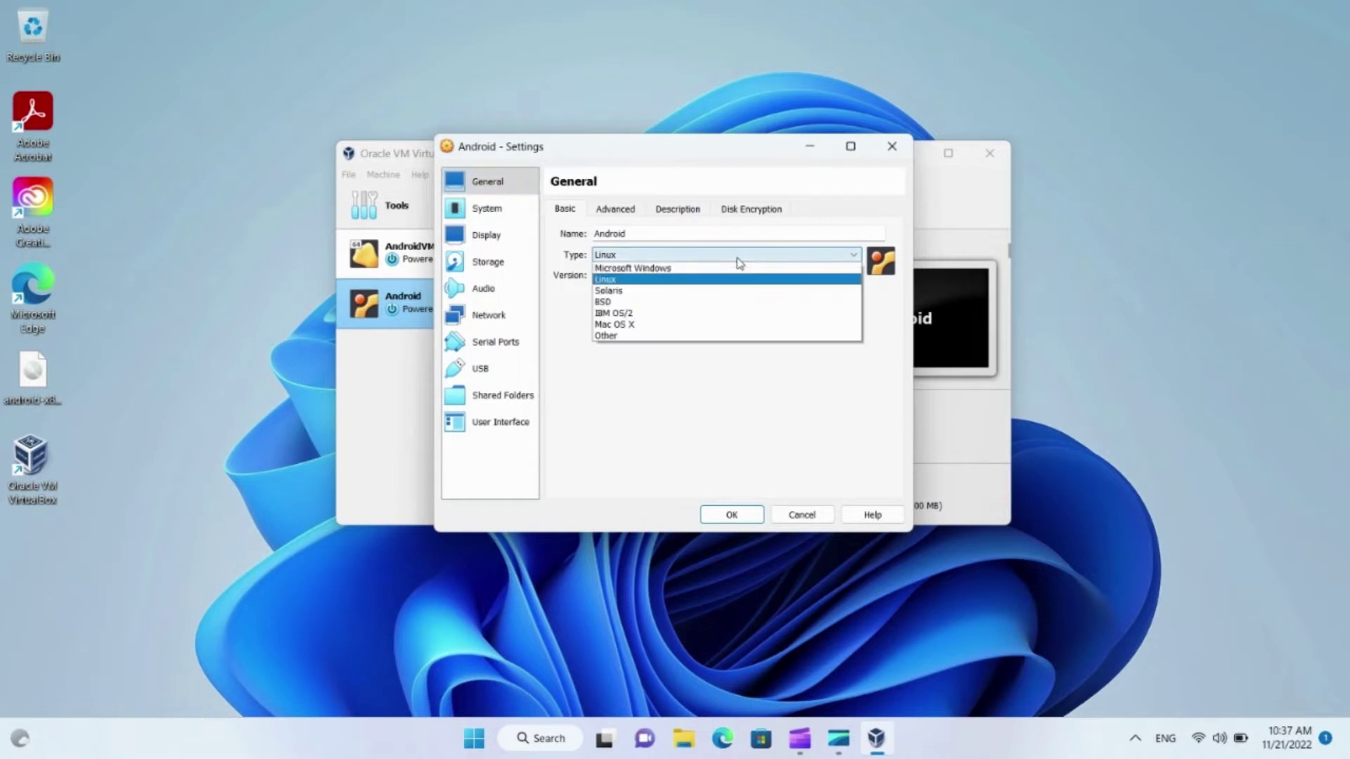
pyautogui.click(737, 258)
pyautogui.click(689, 276)
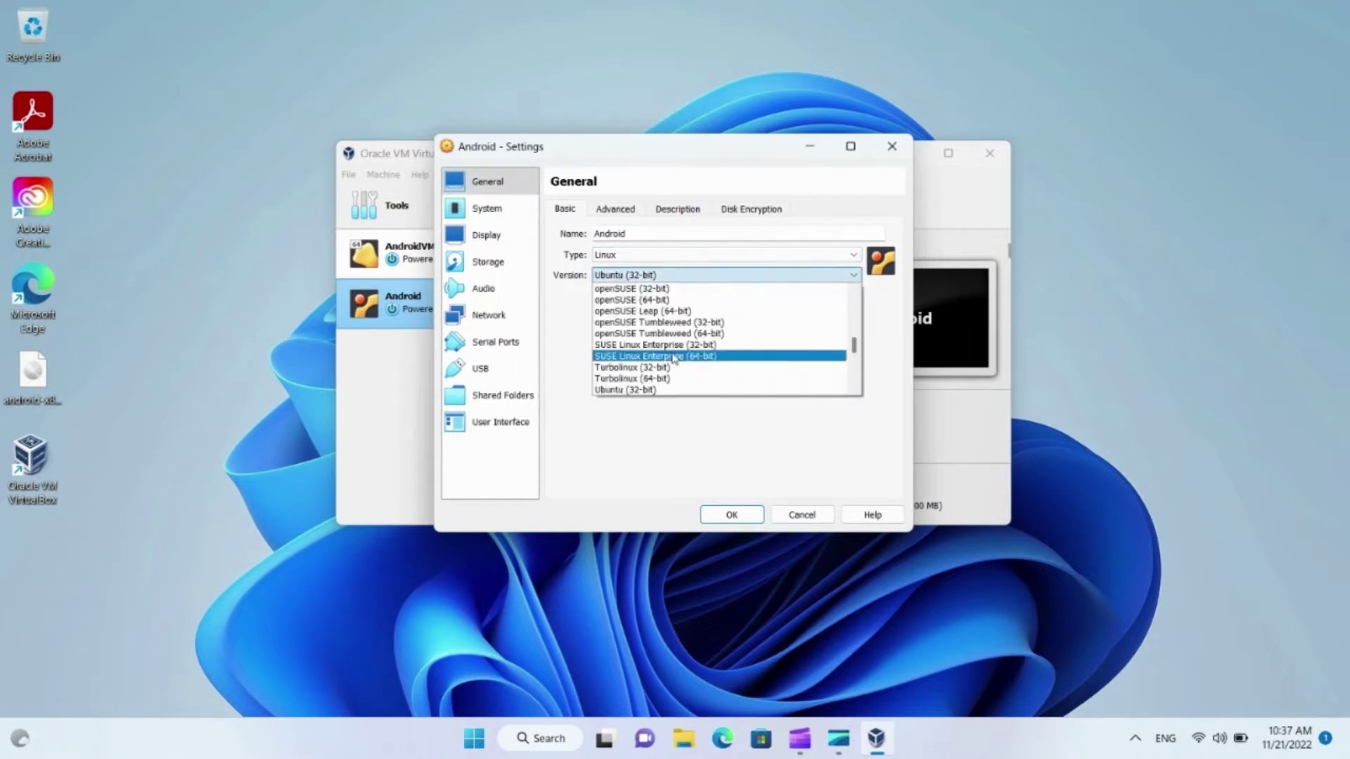
pyautogui.scroll(-3, 673, 371)
pyautogui.scroll(-10, 673, 371)
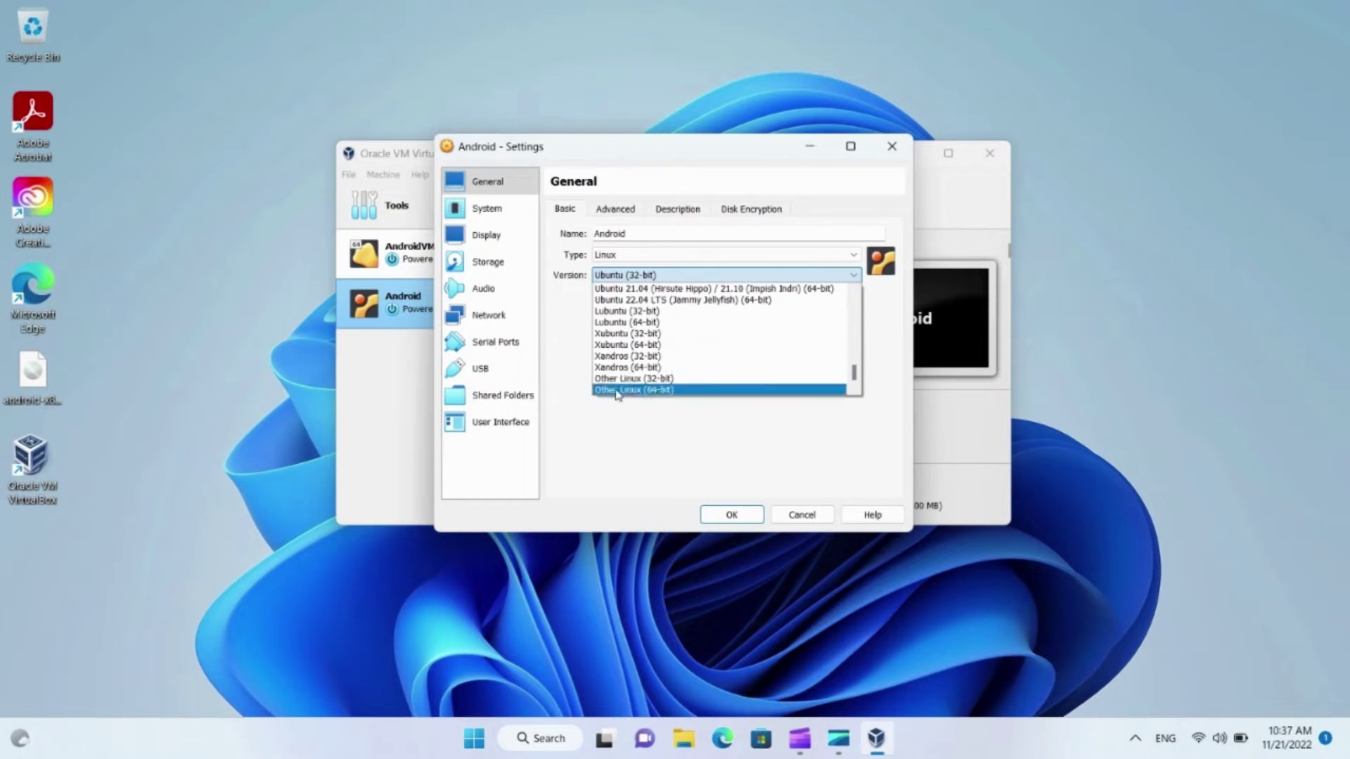
pyautogui.click(615, 391)
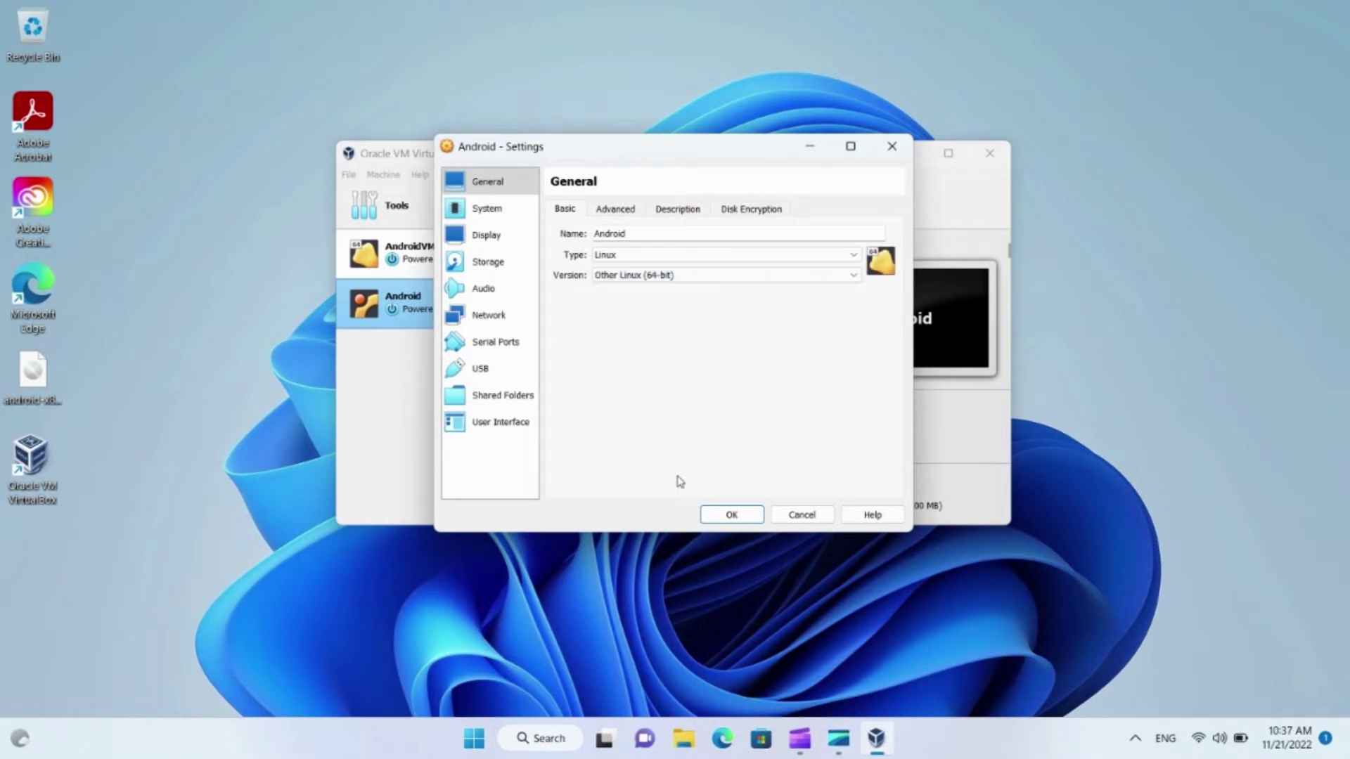
# Step: Set the video memory to 128 MB and the paravirtualization interface to KVM, saving the machine settings
pyautogui.click(481, 237)
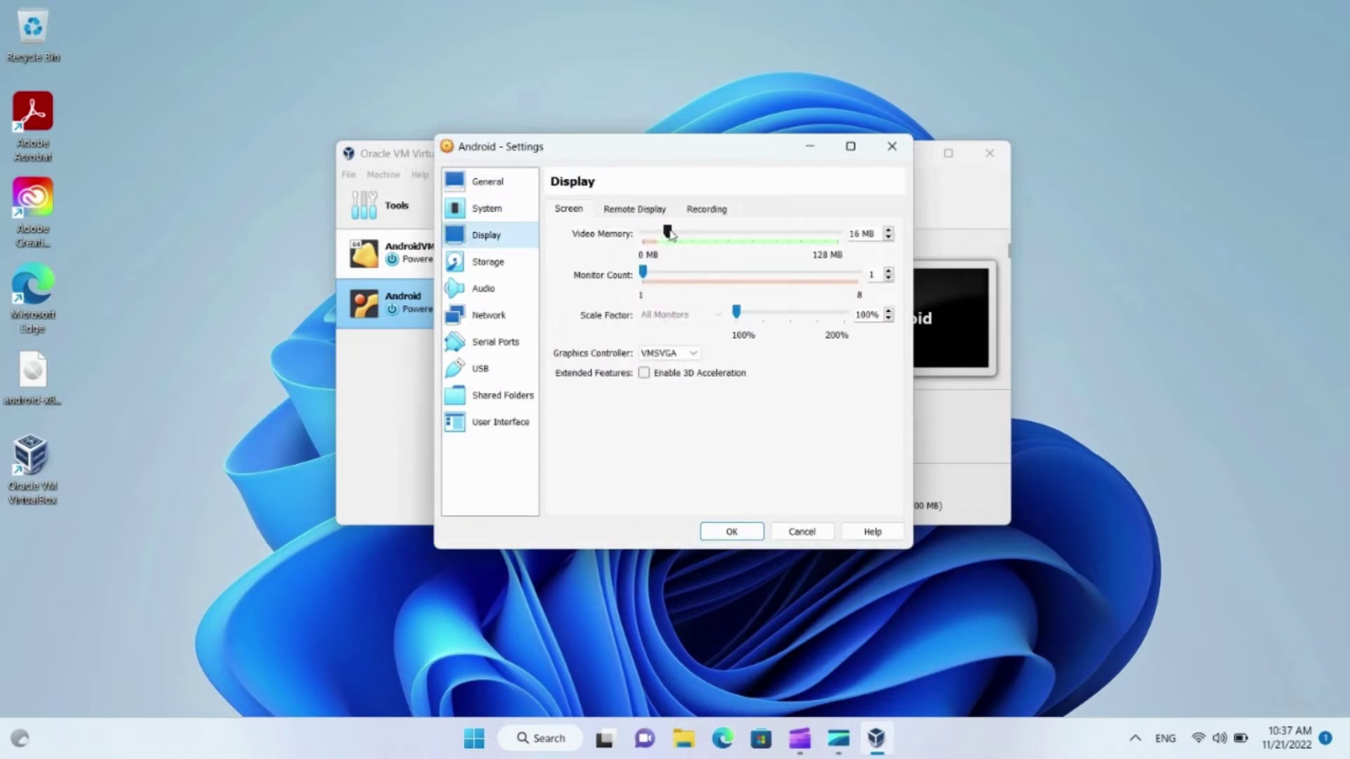
pyautogui.moveTo(667, 231); pyautogui.dragTo(837, 232)
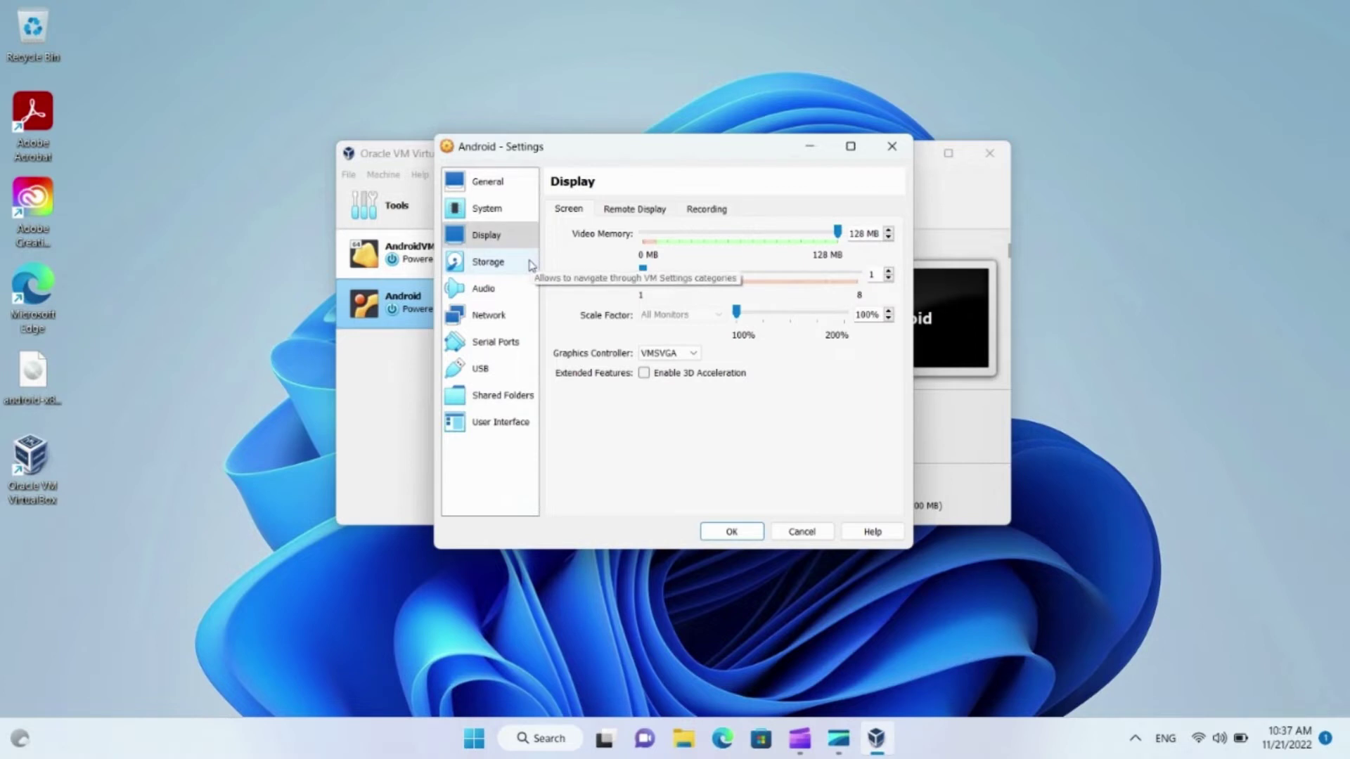
pyautogui.click(488, 210)
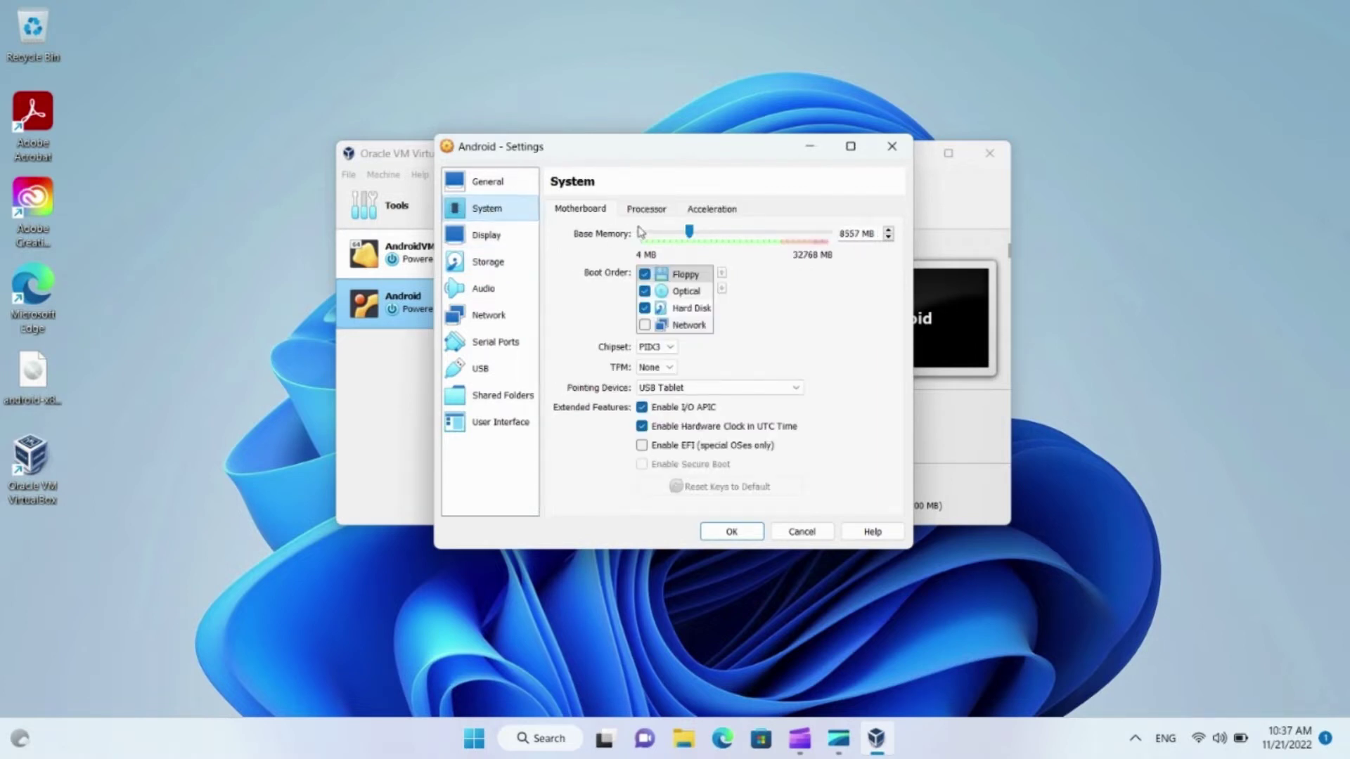
pyautogui.click(661, 210)
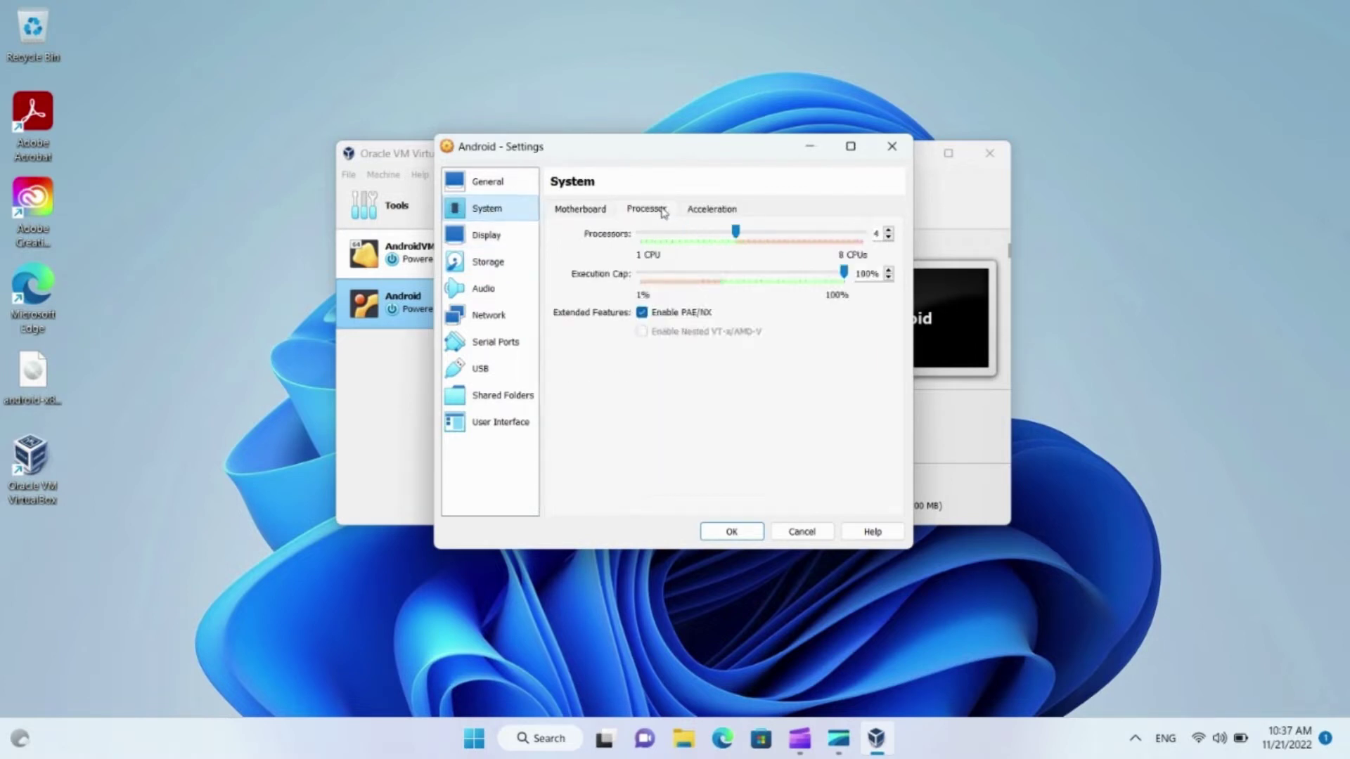
pyautogui.click(698, 211)
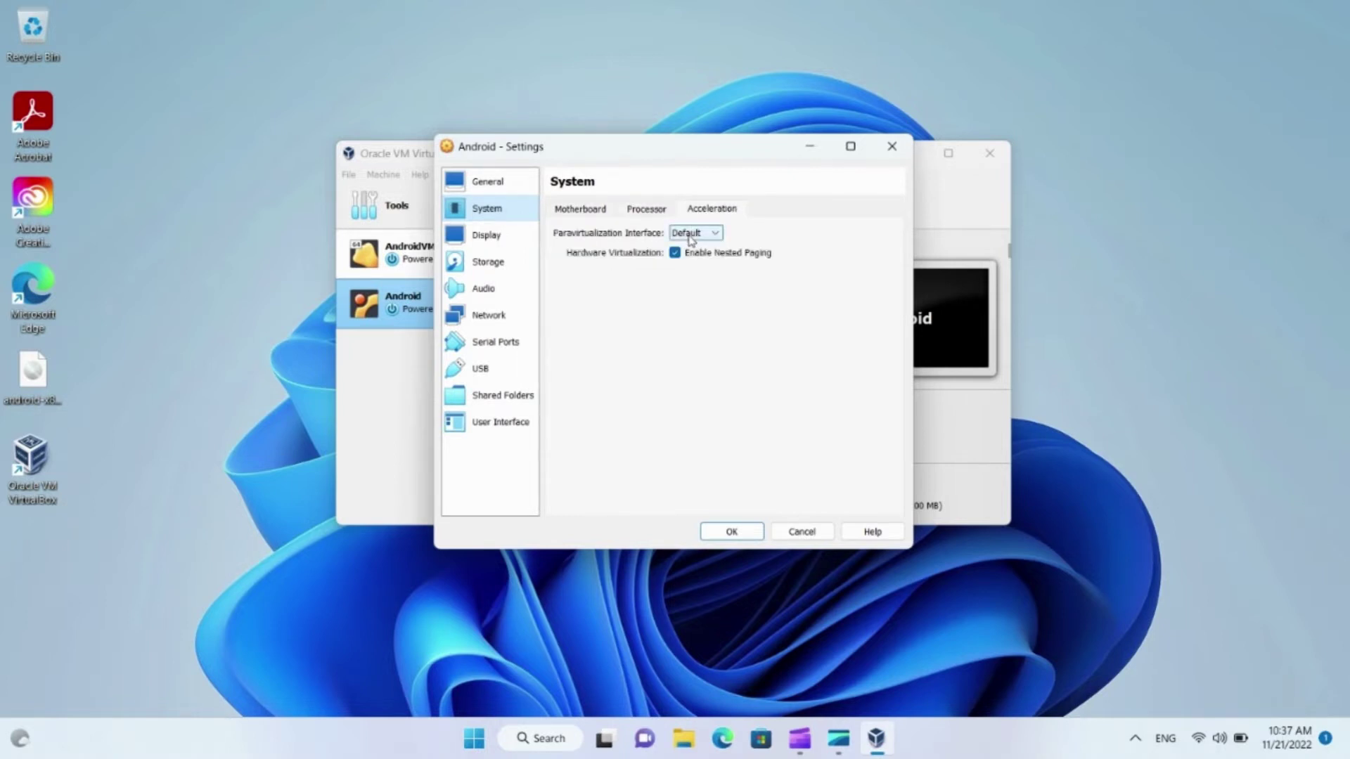
pyautogui.click(713, 234)
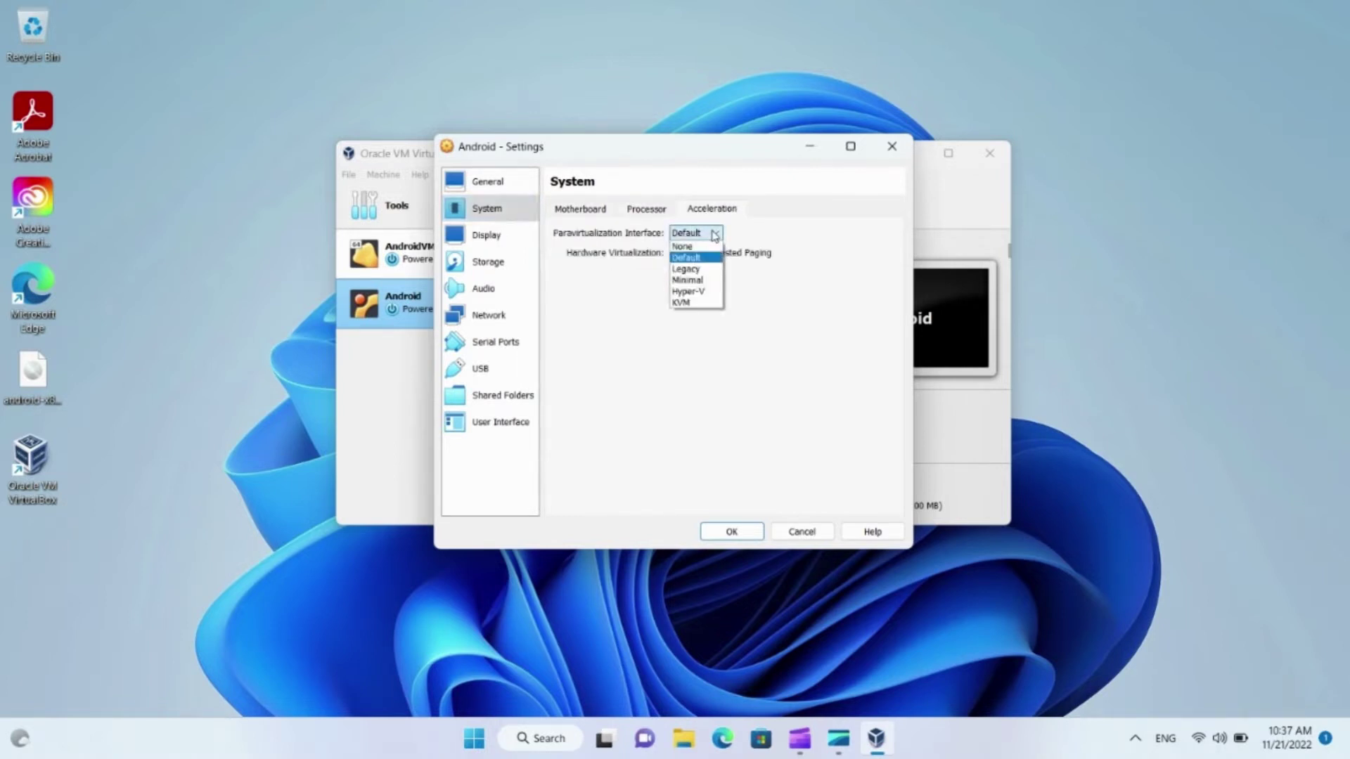
pyautogui.click(685, 303)
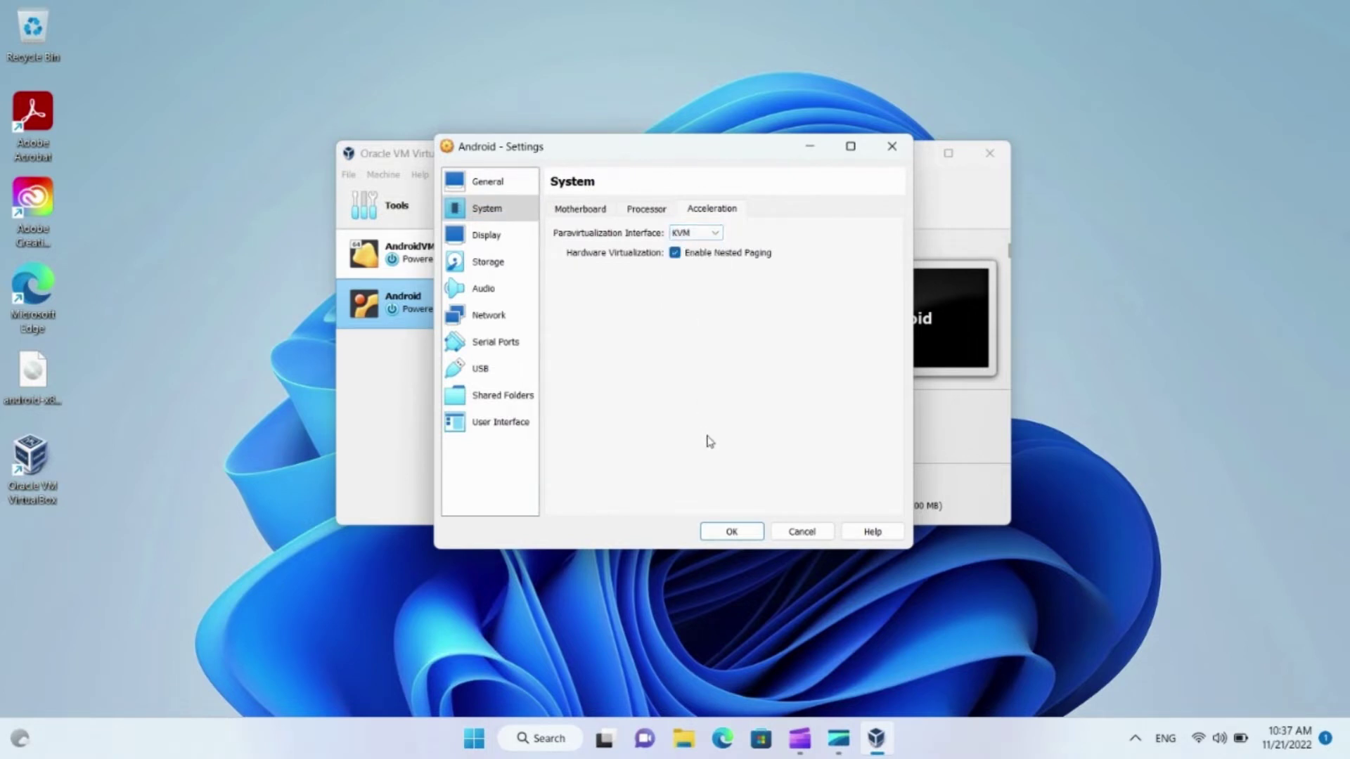
pyautogui.click(732, 532)
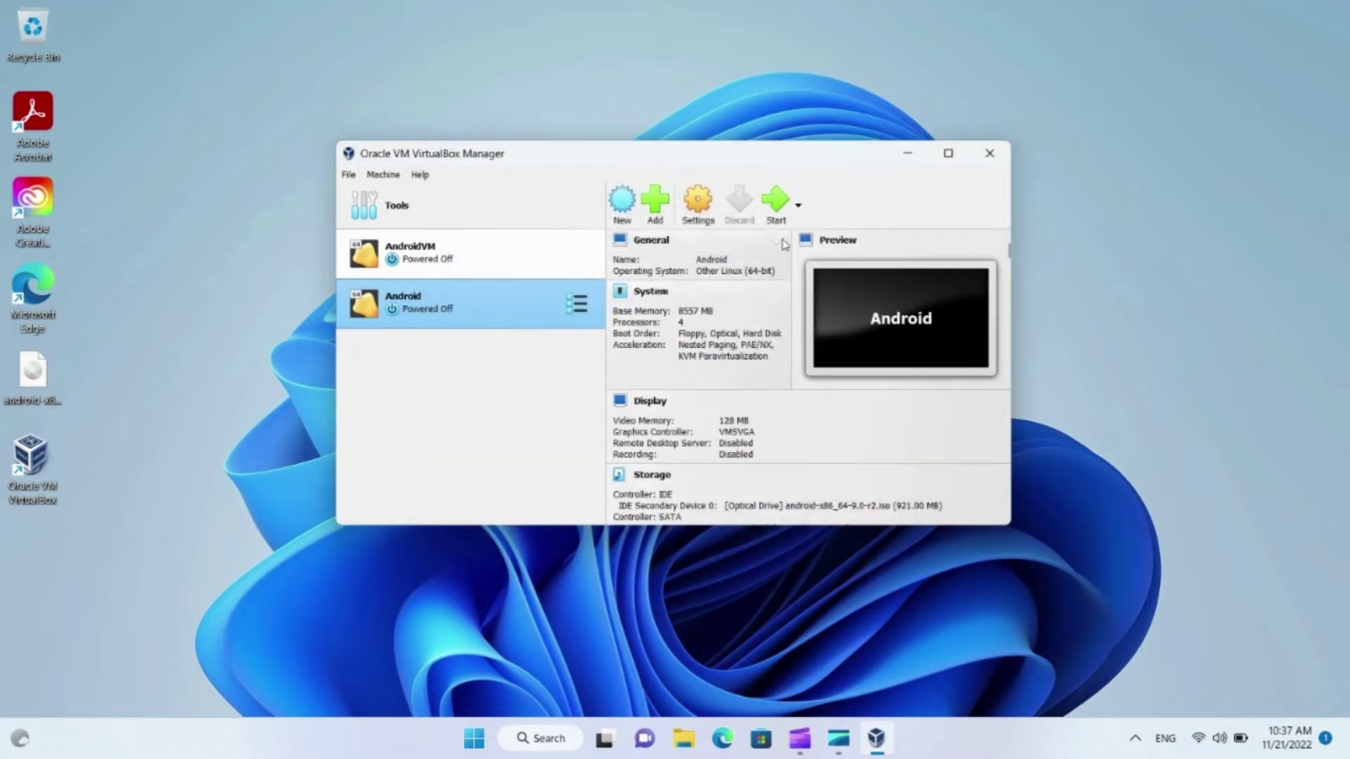
# Step: Start the Android virtual machine, clear its notifications, and enter Advanced options in the Android-x86 boot menu
pyautogui.click(774, 206)
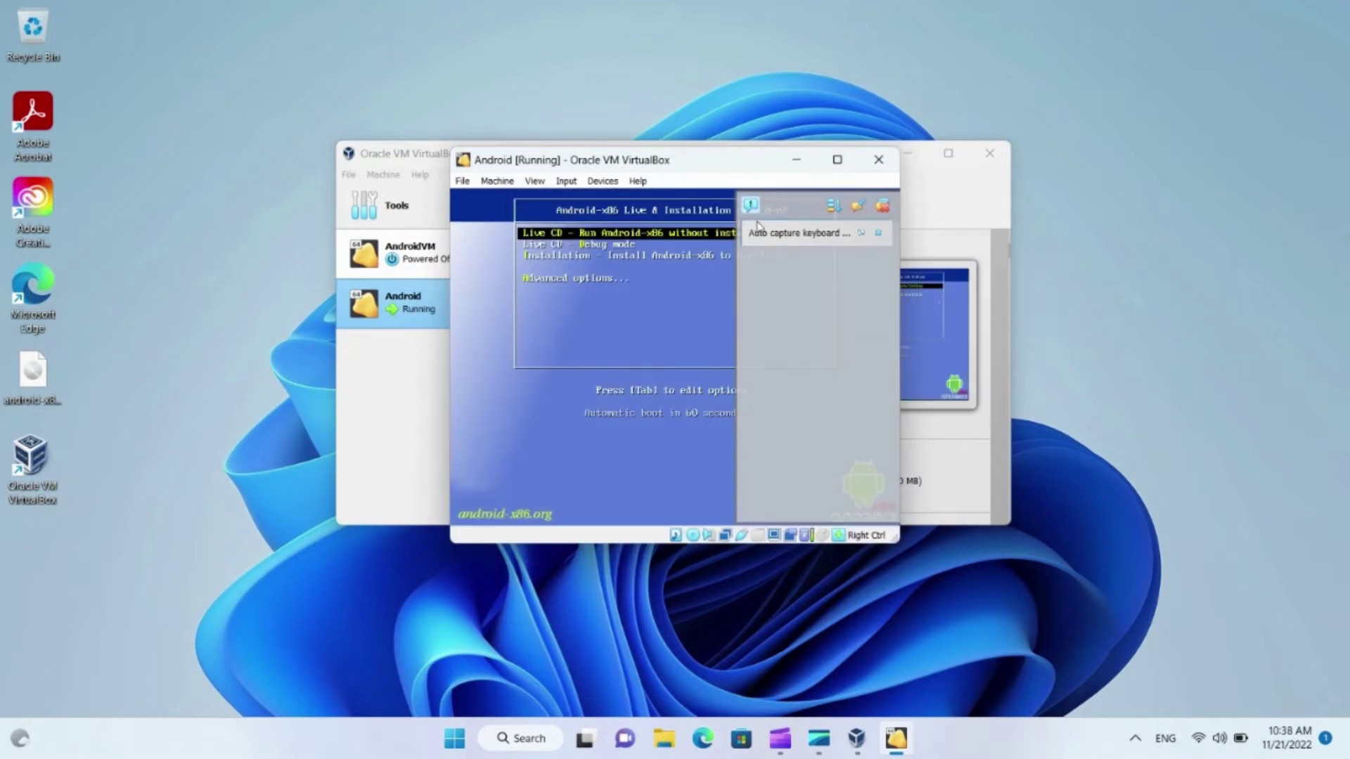
pyautogui.click(883, 206)
pyautogui.press('Down')
pyautogui.press('Down')
pyautogui.press('Down')
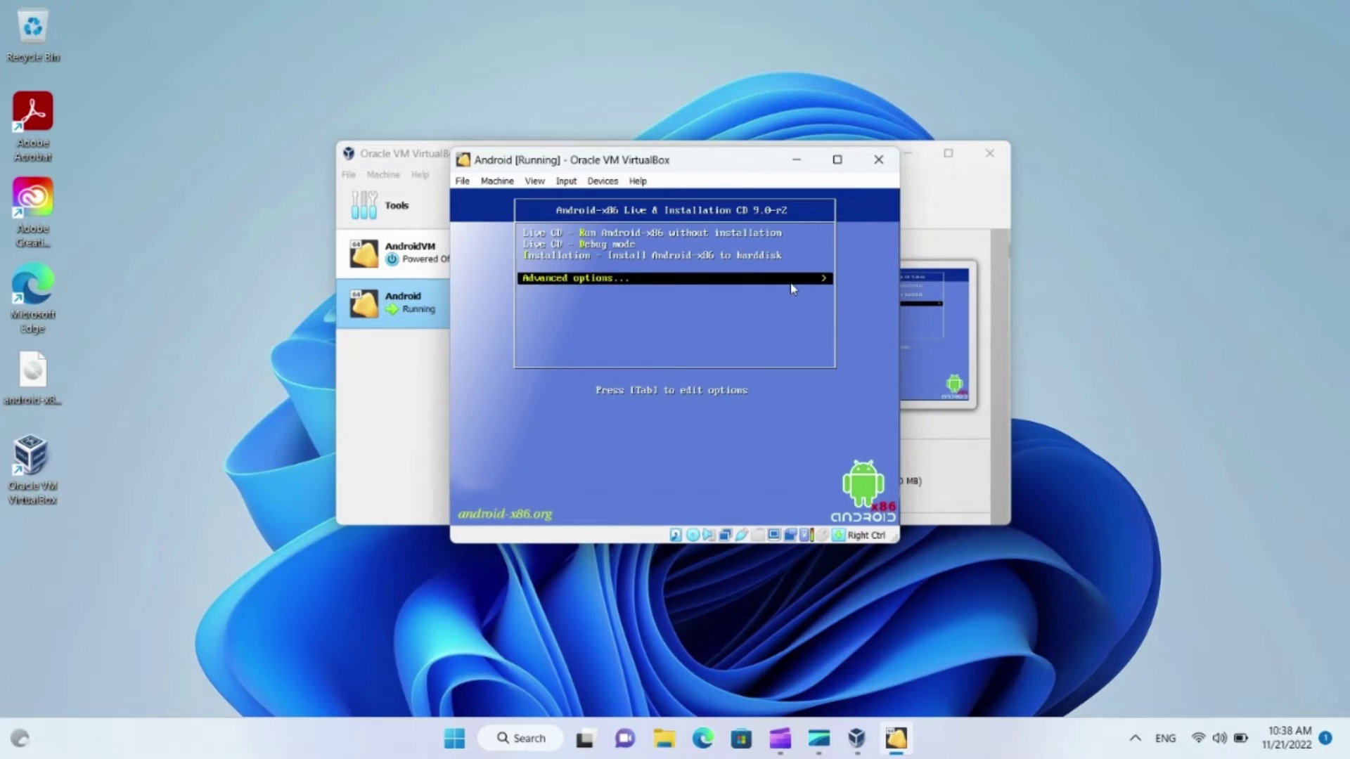
pyautogui.press('Return')
# Step: Run Auto Installation to the specified hard disk and confirm erasing the whole /dev/sda to install Android-x86
pyautogui.press('Down')
pyautogui.press('Down')
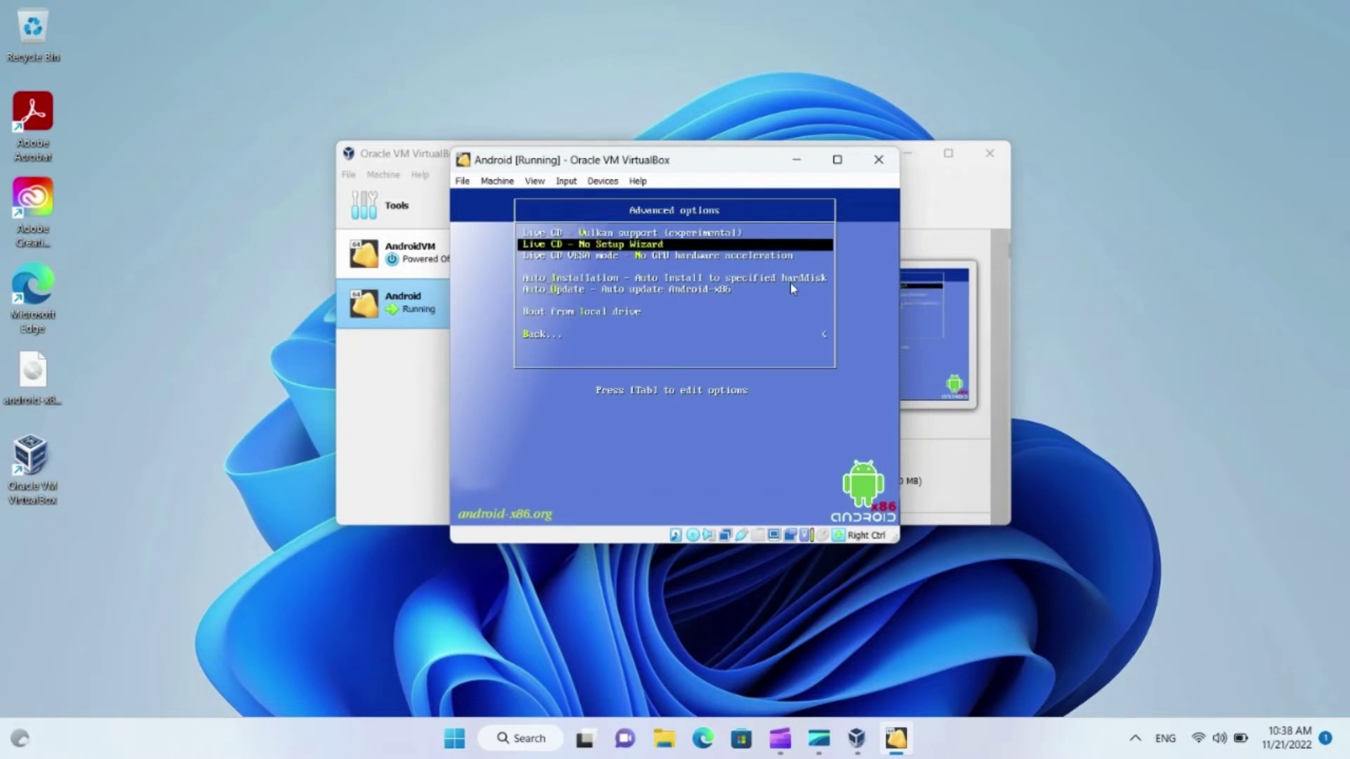
pyautogui.press('Down')
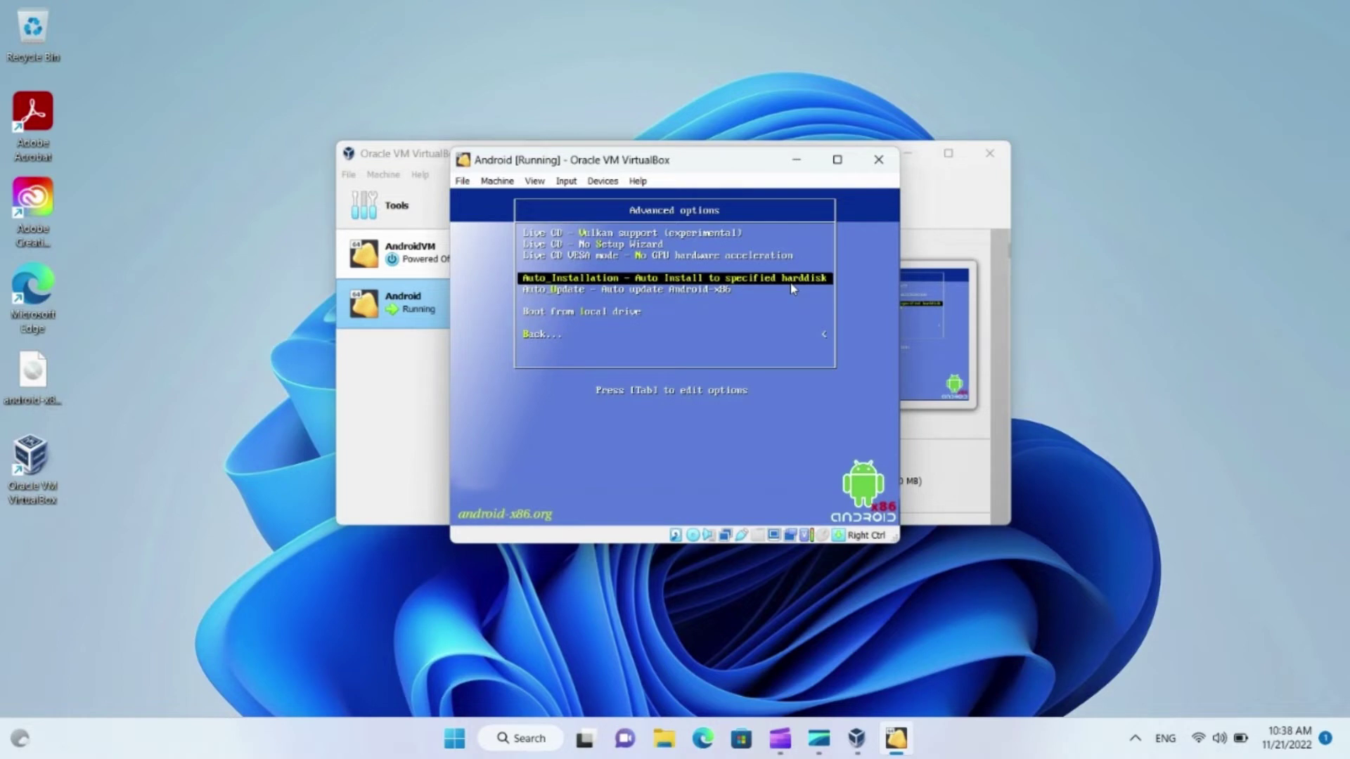
pyautogui.press('Return')
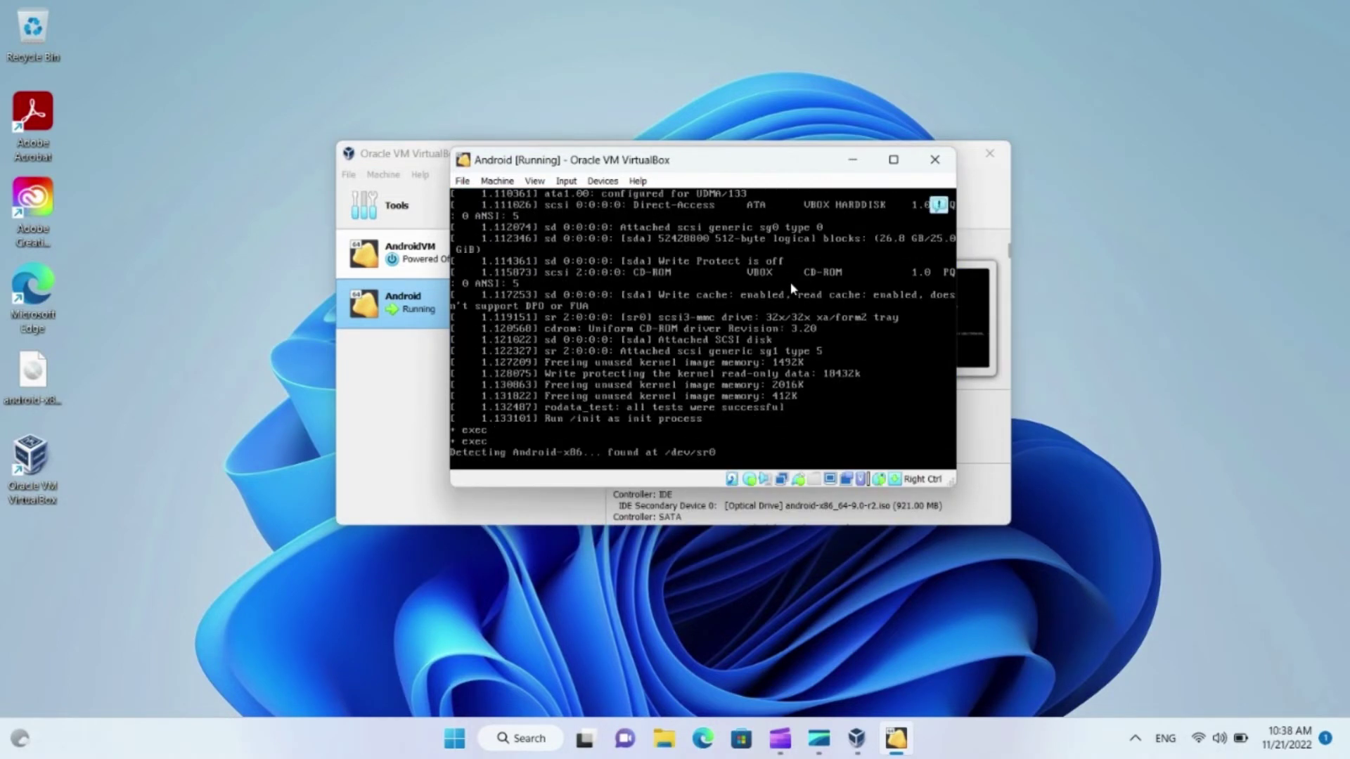
pyautogui.press('Left')
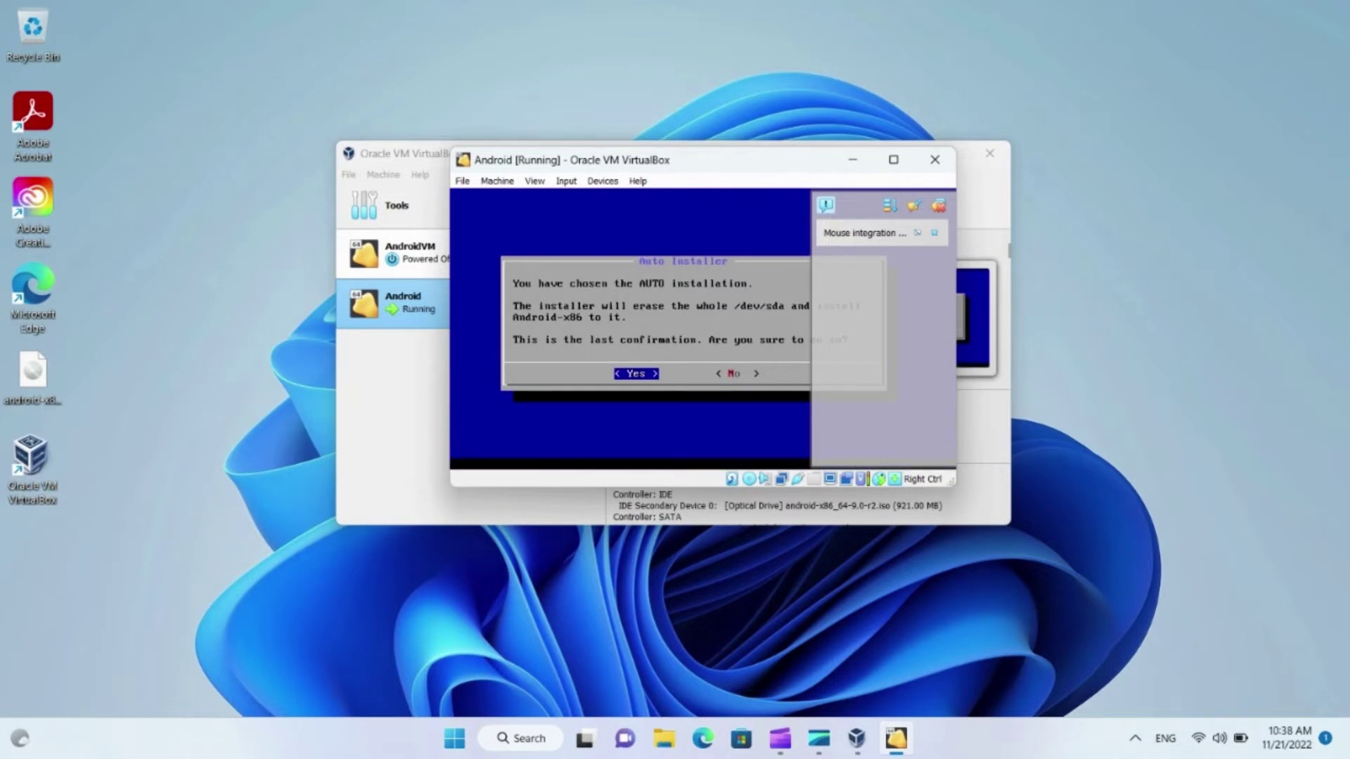
pyautogui.press('Return')
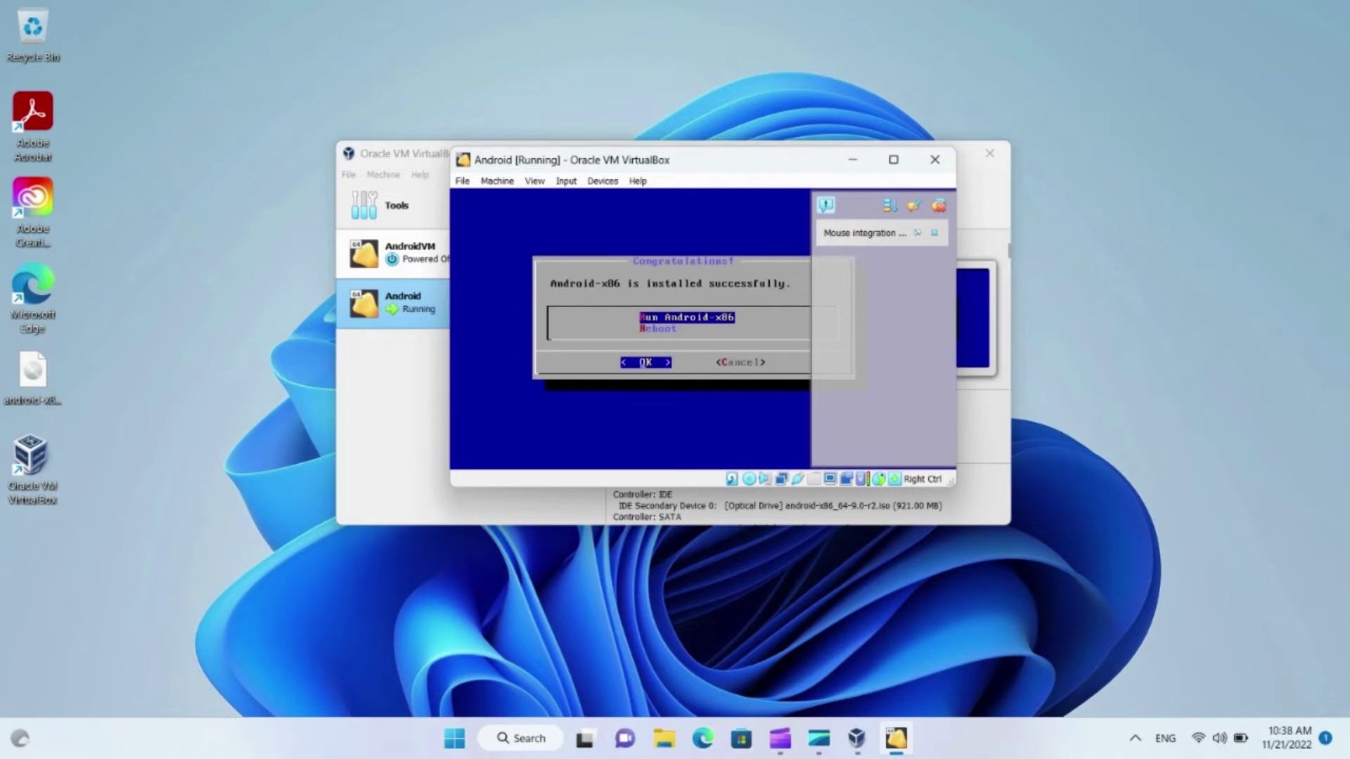
# Step: Run Android-x86 from the finished installer, clear the machine's notifications, and reposition its window fully on the desktop
pyautogui.press('Return')
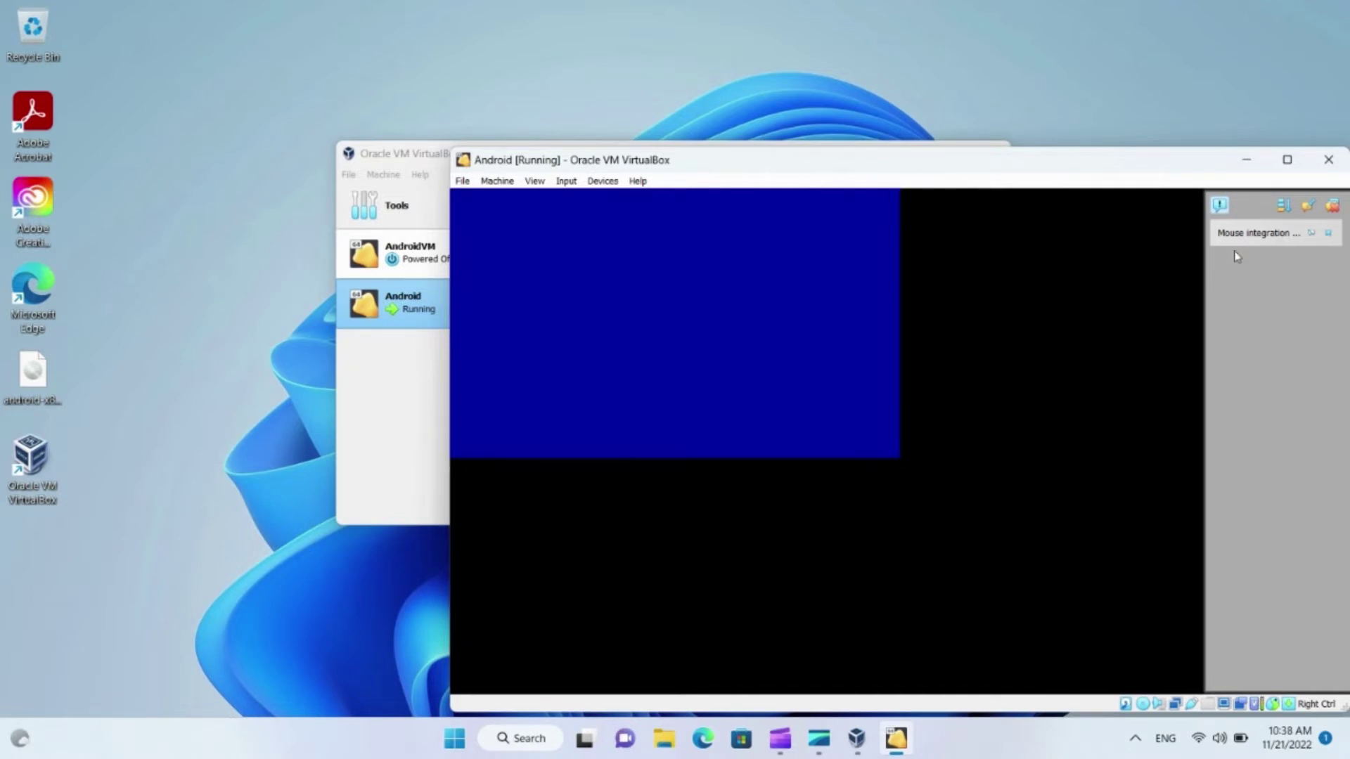
pyautogui.click(1333, 208)
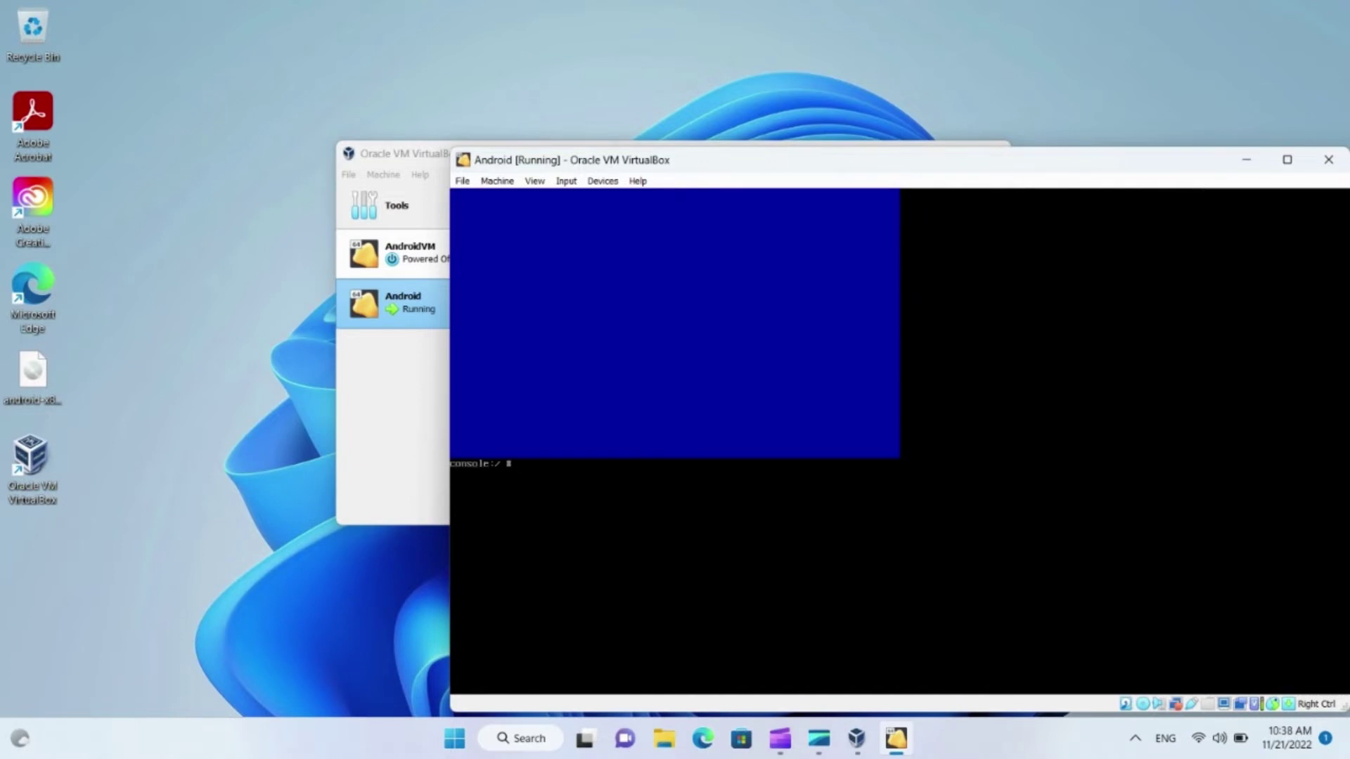
pyautogui.moveTo(1082, 162); pyautogui.dragTo(828, 111)
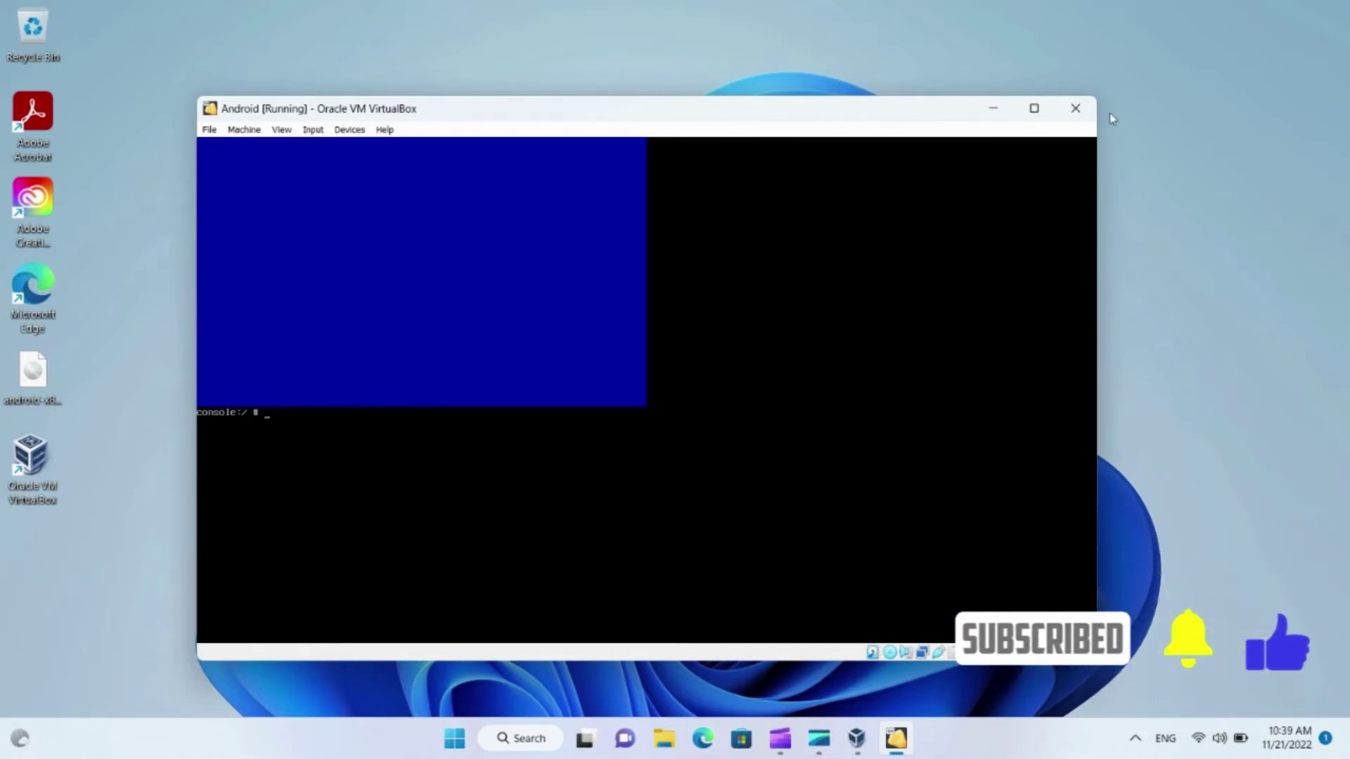
# Step: Close the Android virtual machine by powering it off
pyautogui.click(1075, 109)
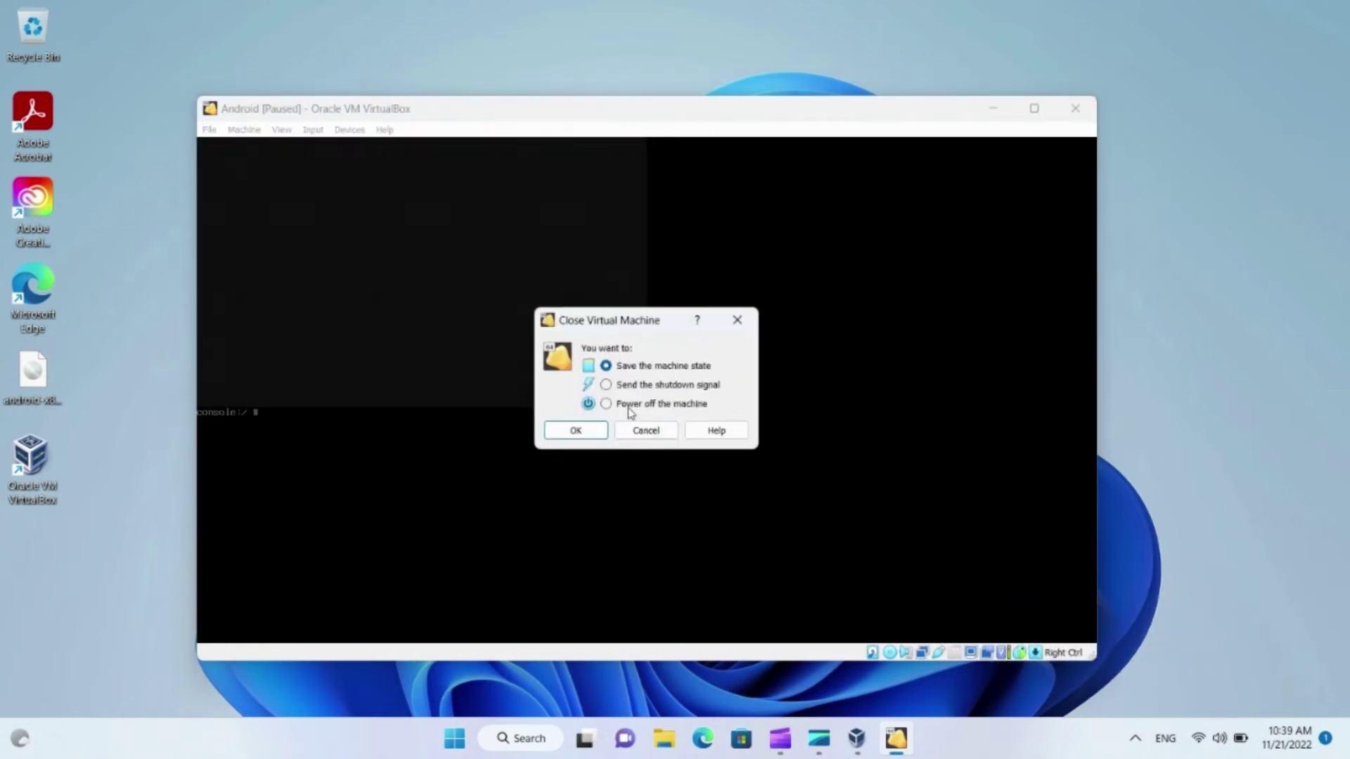
pyautogui.click(629, 408)
pyautogui.click(575, 432)
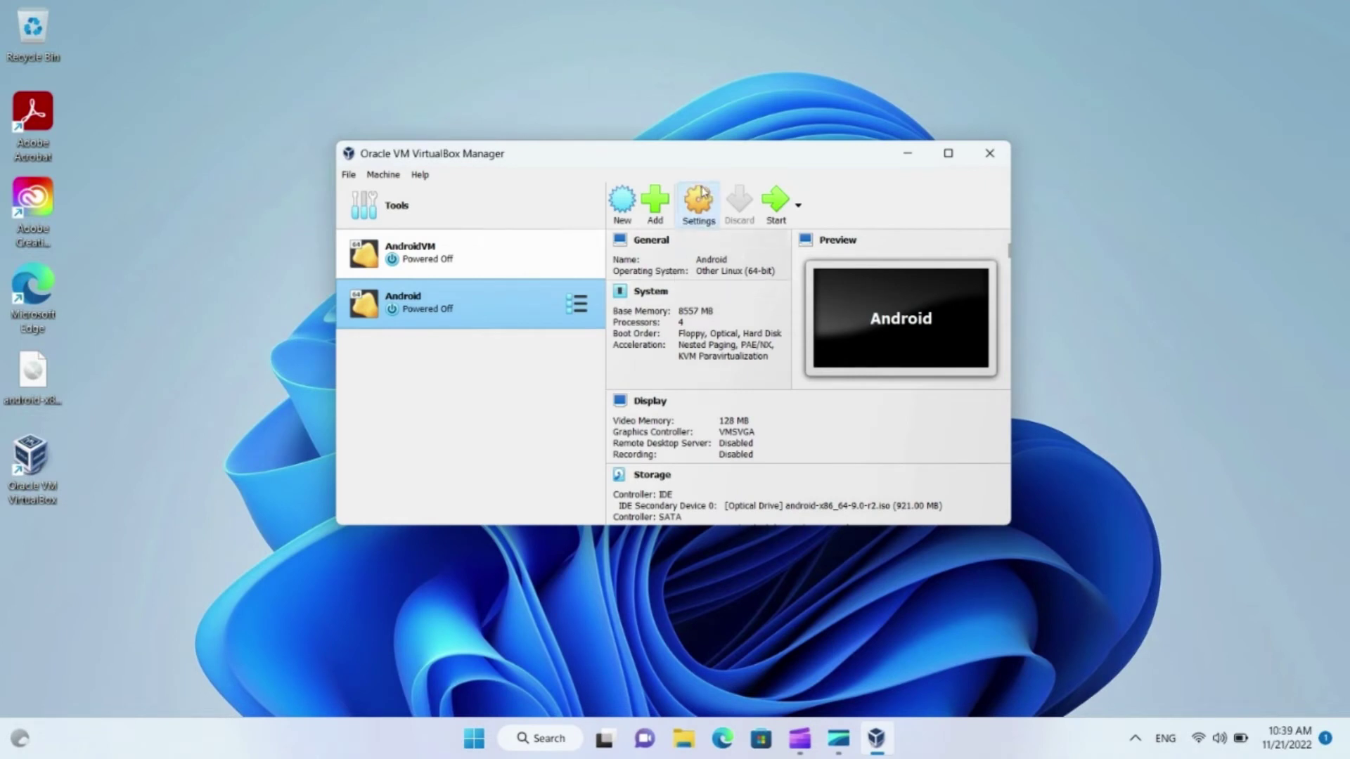
# Step: Remove the optical drive holding the Android-x86 ISO from the Android machine's IDE controller and save the settings
pyautogui.click(704, 191)
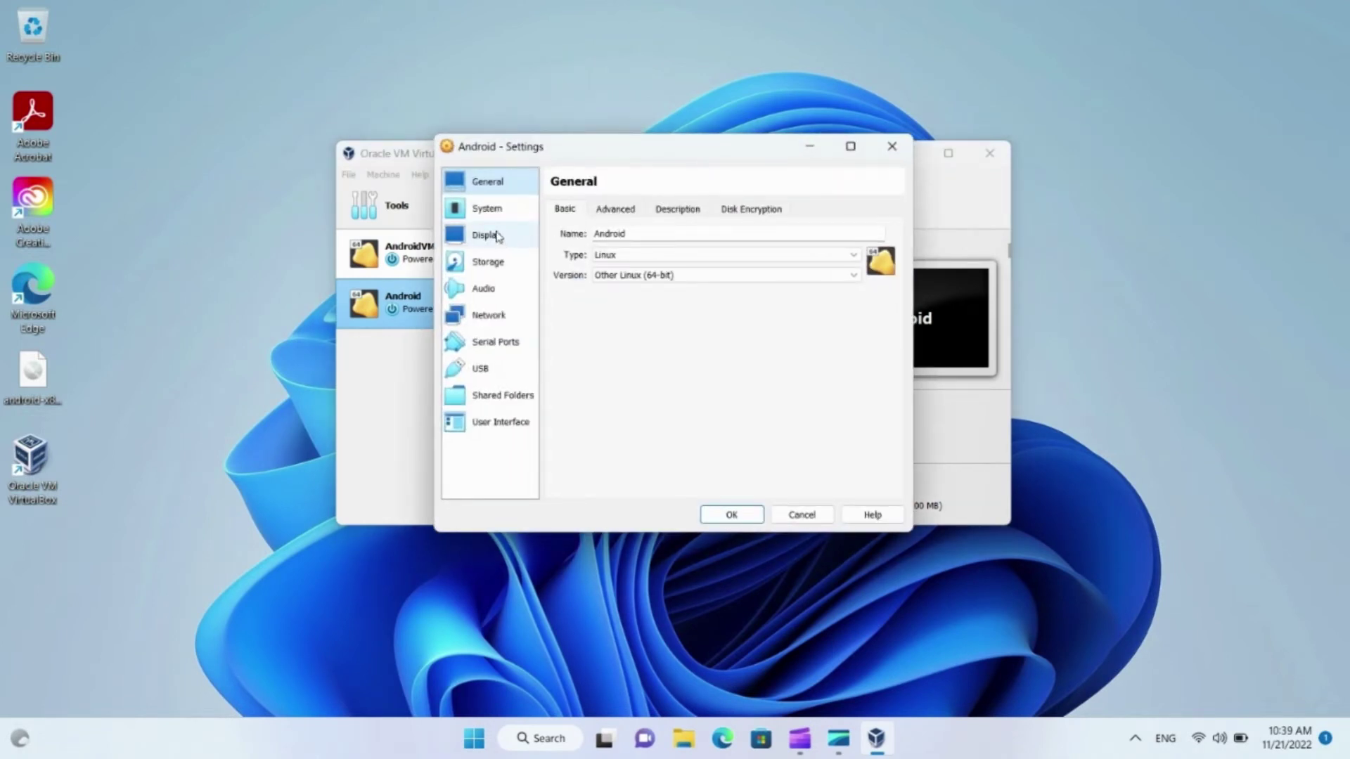
pyautogui.click(480, 266)
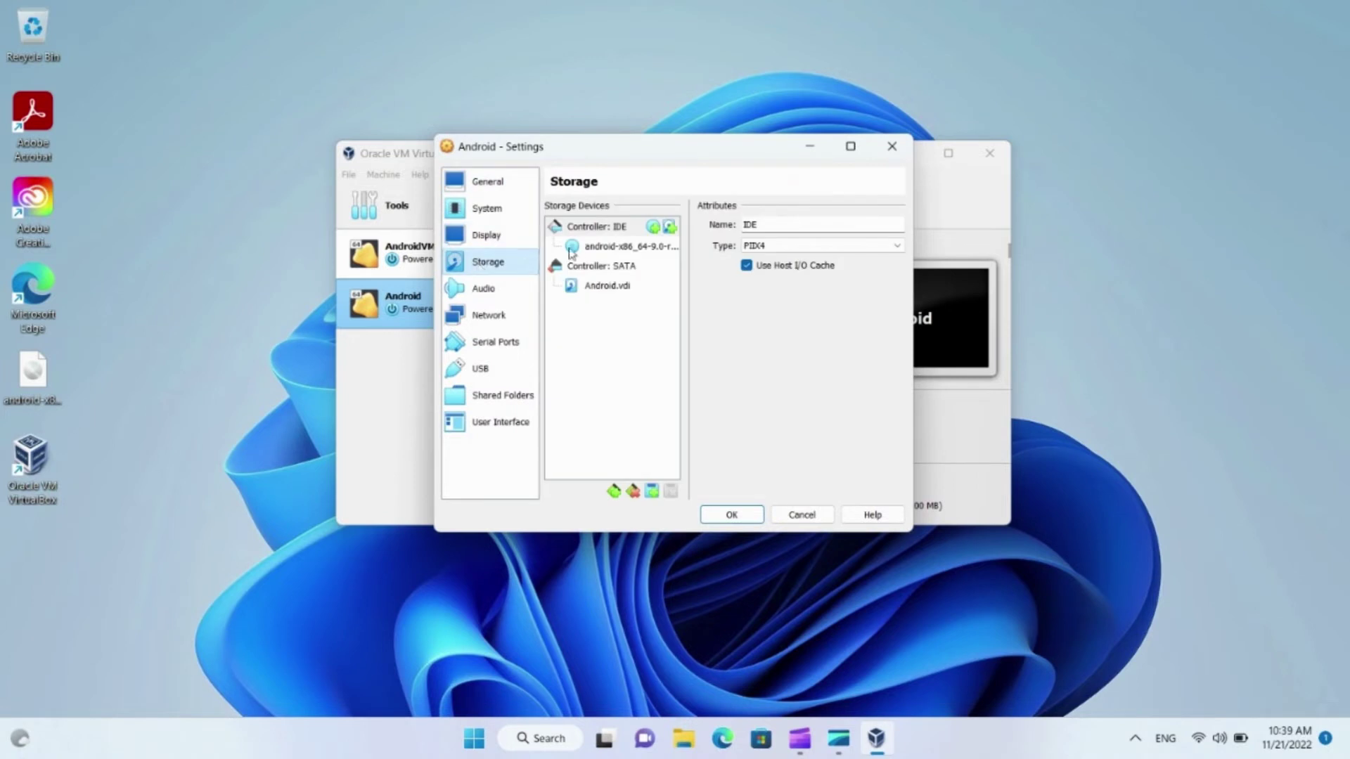
pyautogui.click(622, 248)
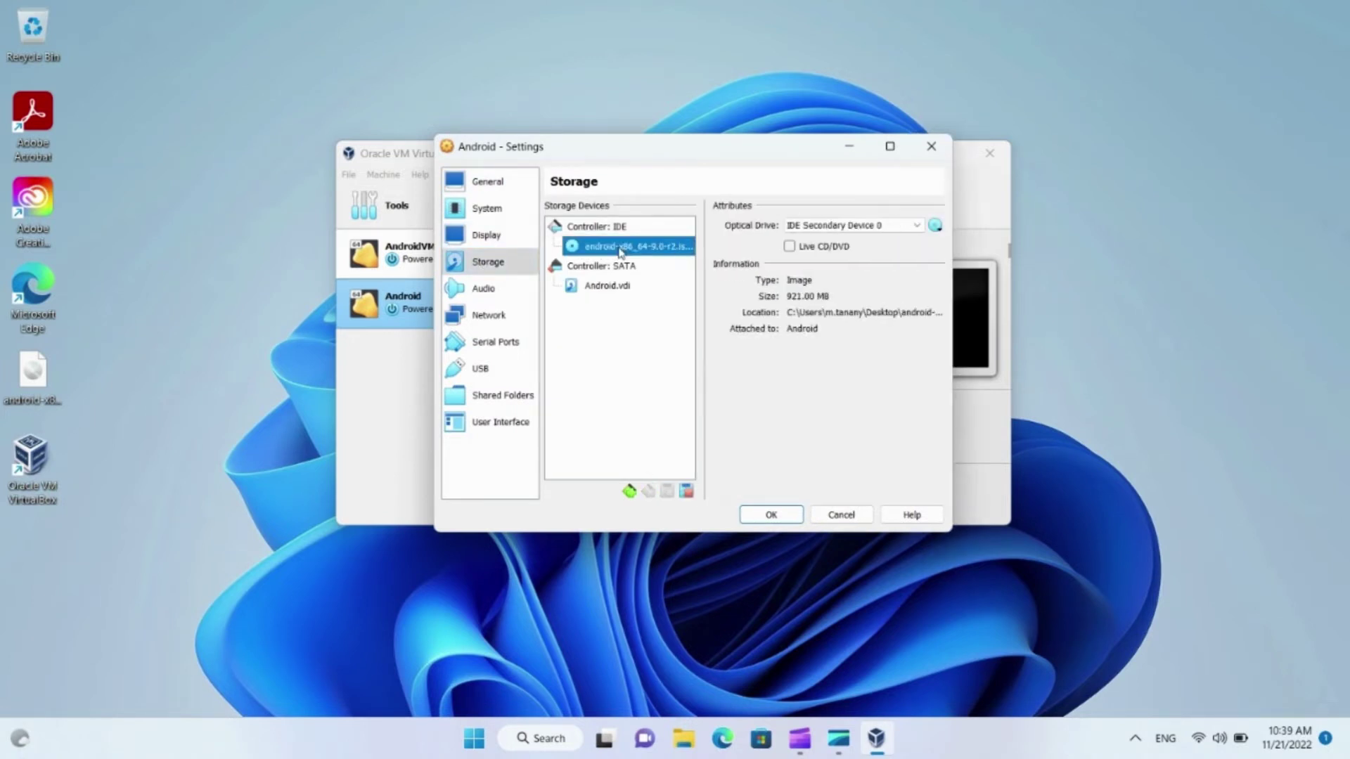
pyautogui.click(686, 493)
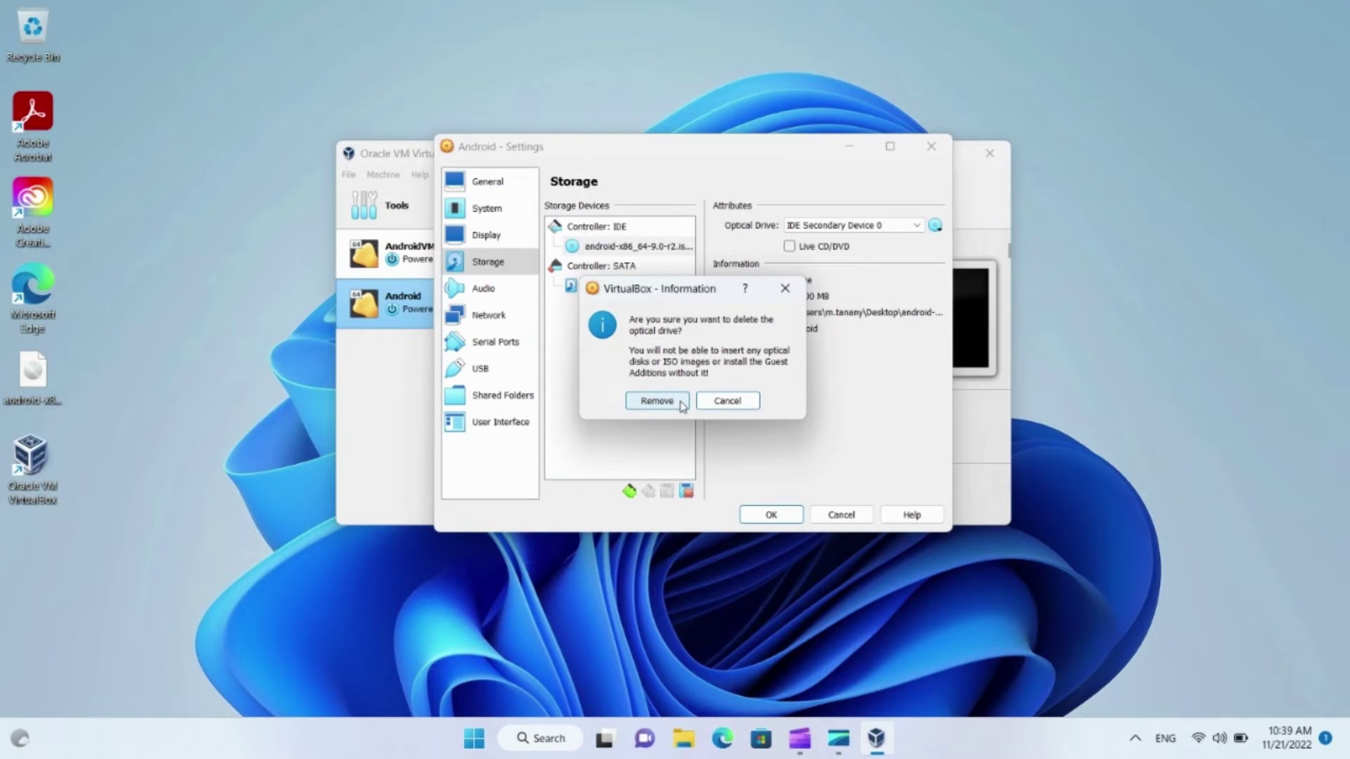
pyautogui.click(657, 401)
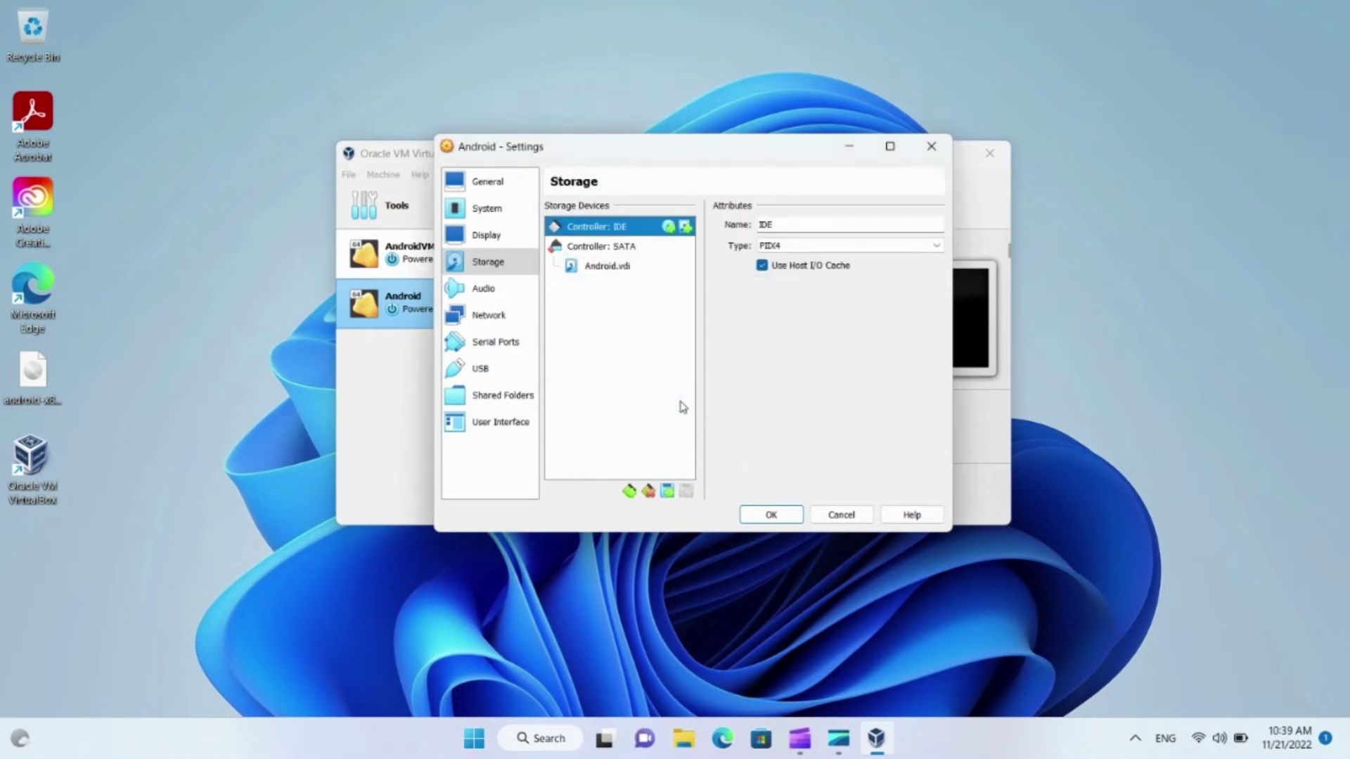
pyautogui.click(772, 516)
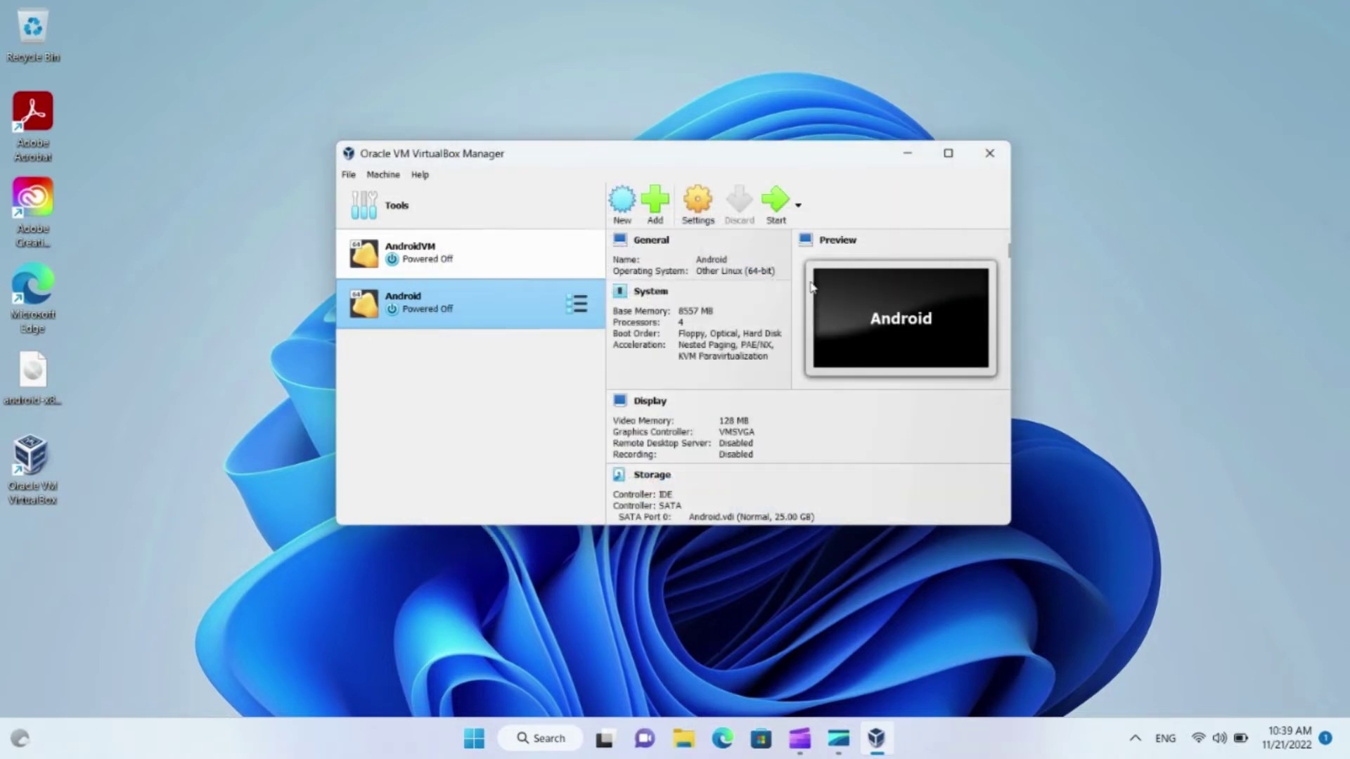
# Step: Start the Android virtual machine, clear its notifications, and halt the automatic boot with Android-x86 9.0-r2 selected
pyautogui.click(782, 202)
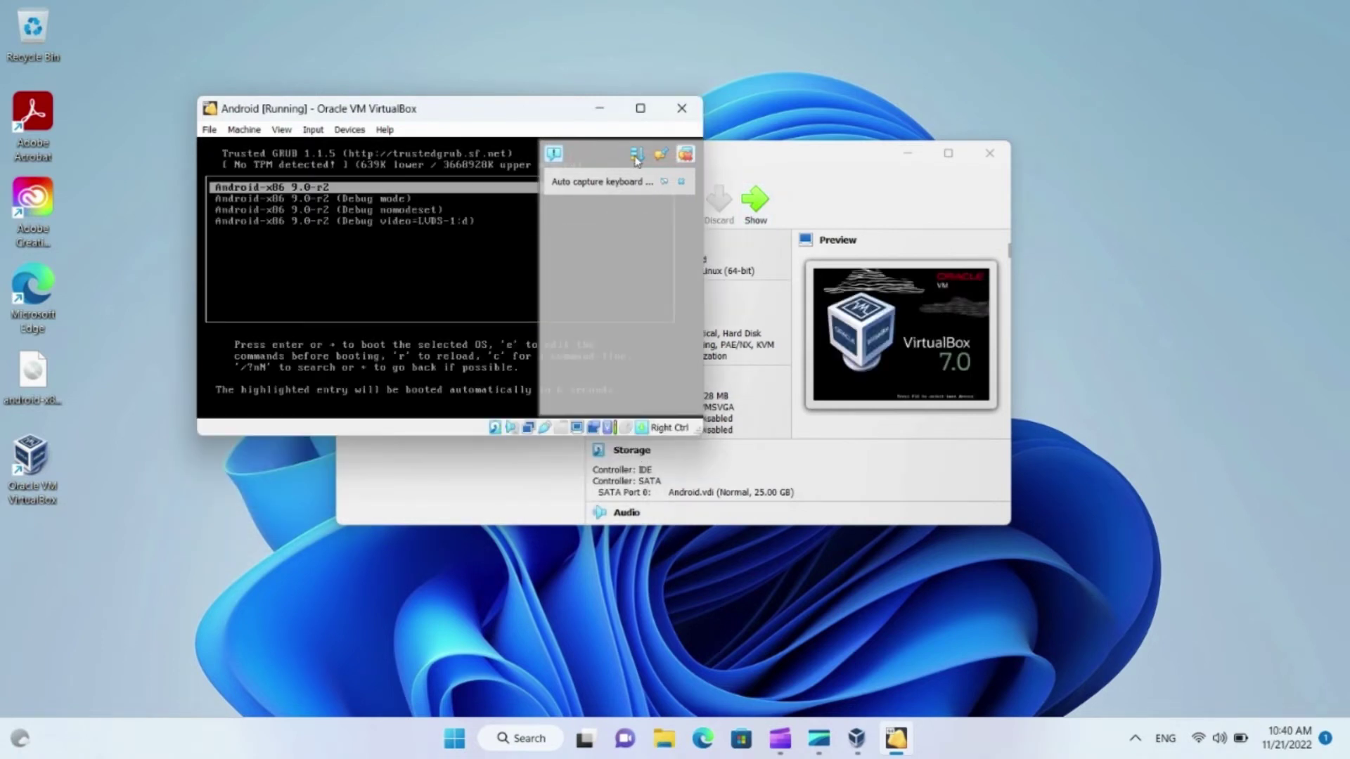
pyautogui.click(684, 156)
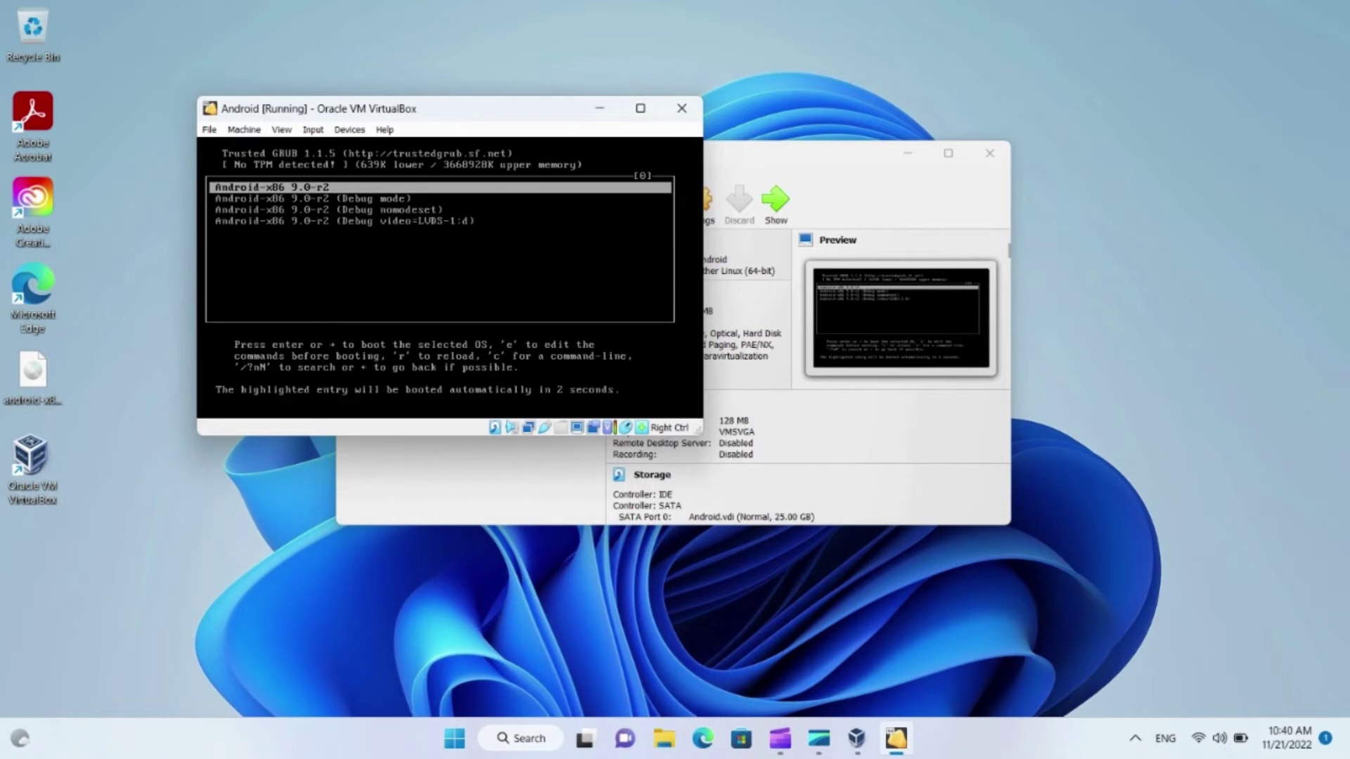
pyautogui.press('Down')
pyautogui.press('Up')
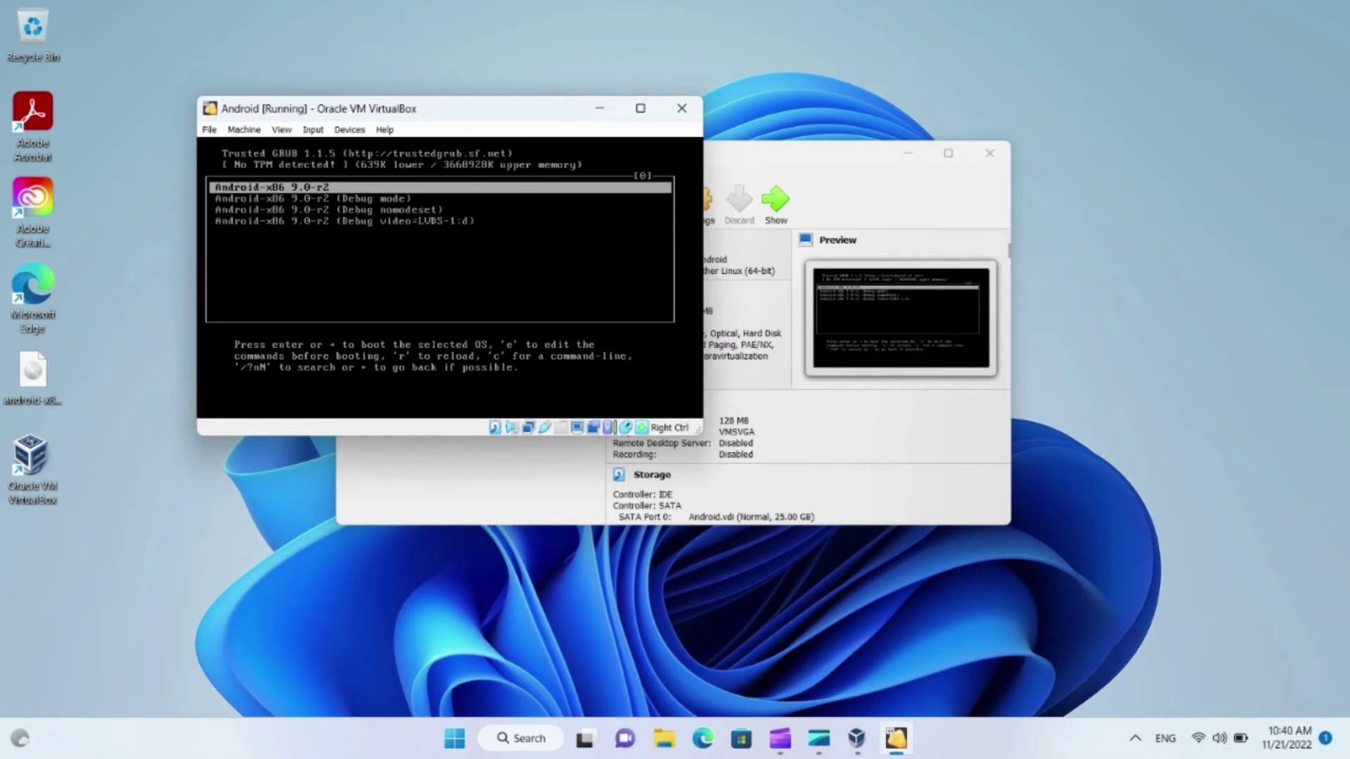
# Step: In the Android-x86 9.0-r2 boot entry's kernel line, replace "quiet" with "nomodeset xforcevesa" and boot the edited entry
pyautogui.press('e')
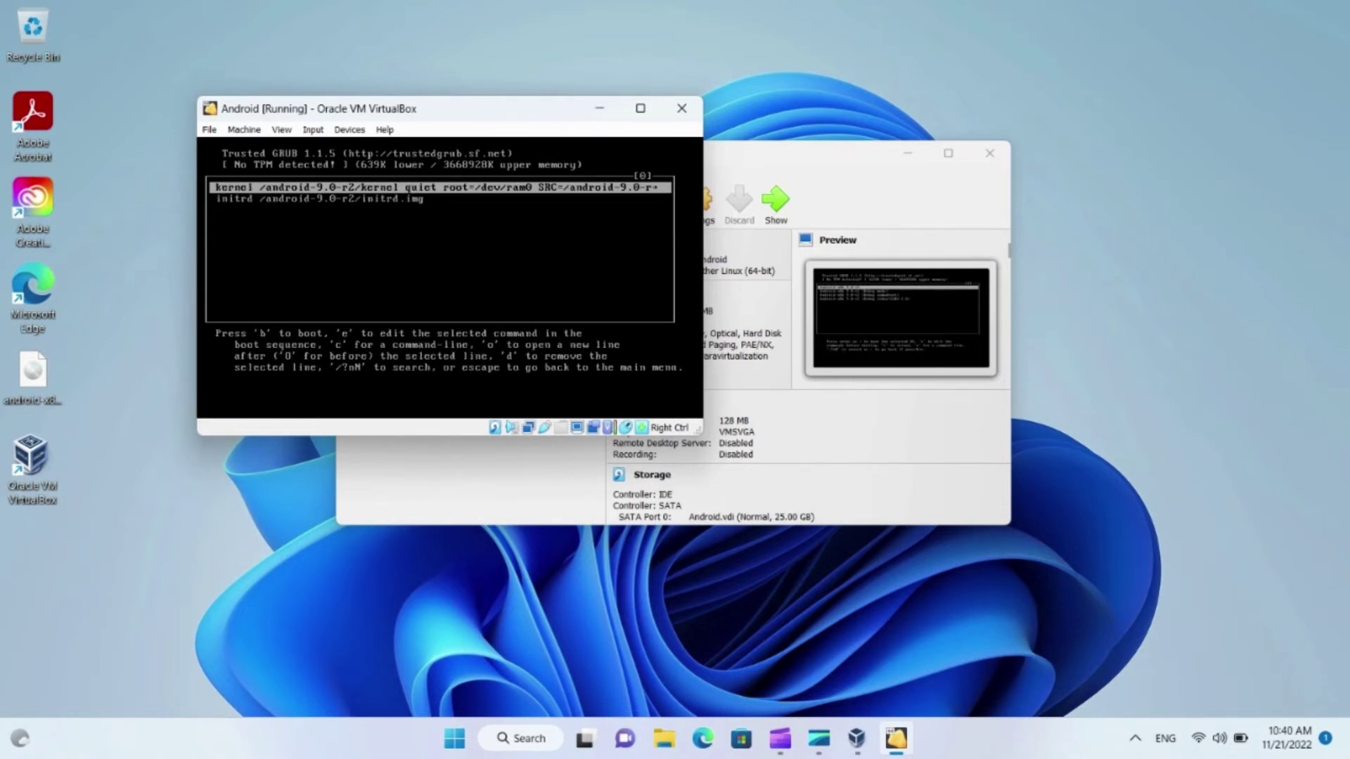
pyautogui.press('Down')
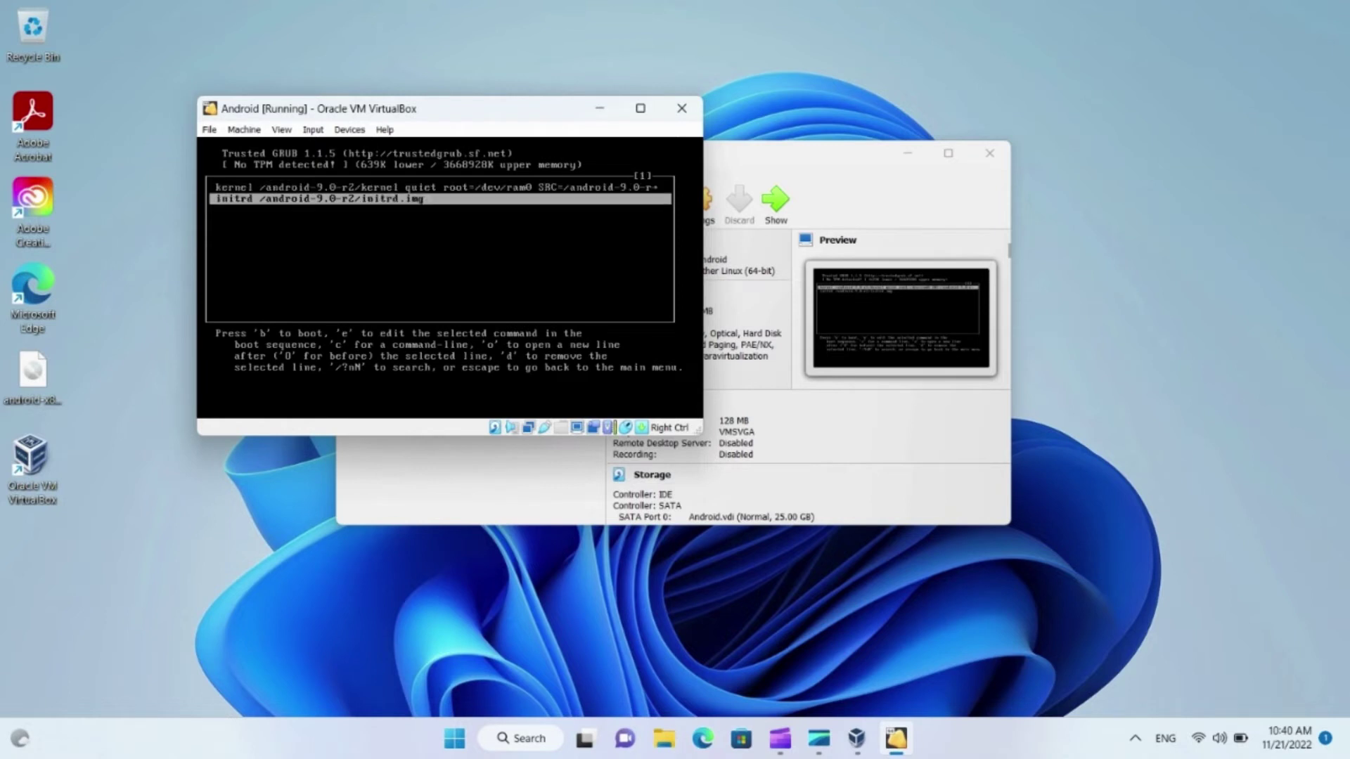
pyautogui.press('Up')
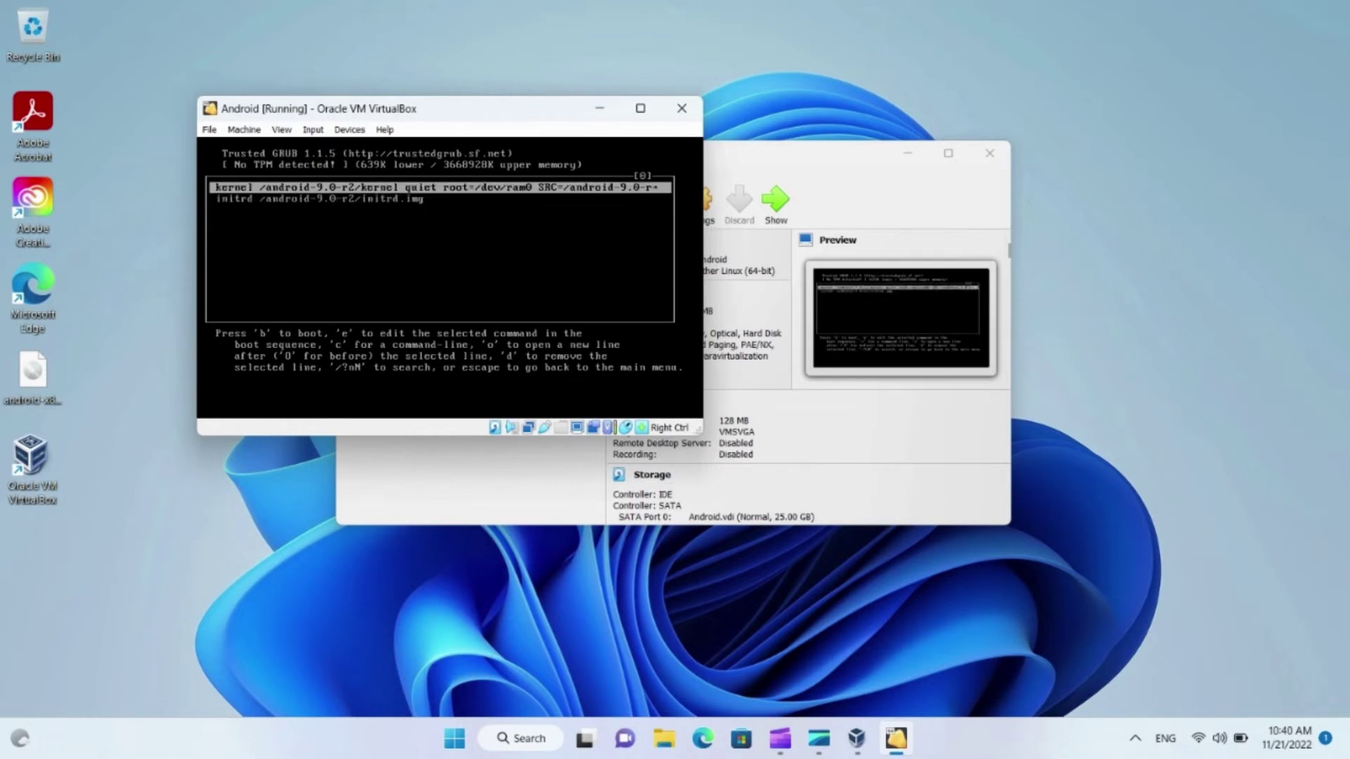
pyautogui.press('e')
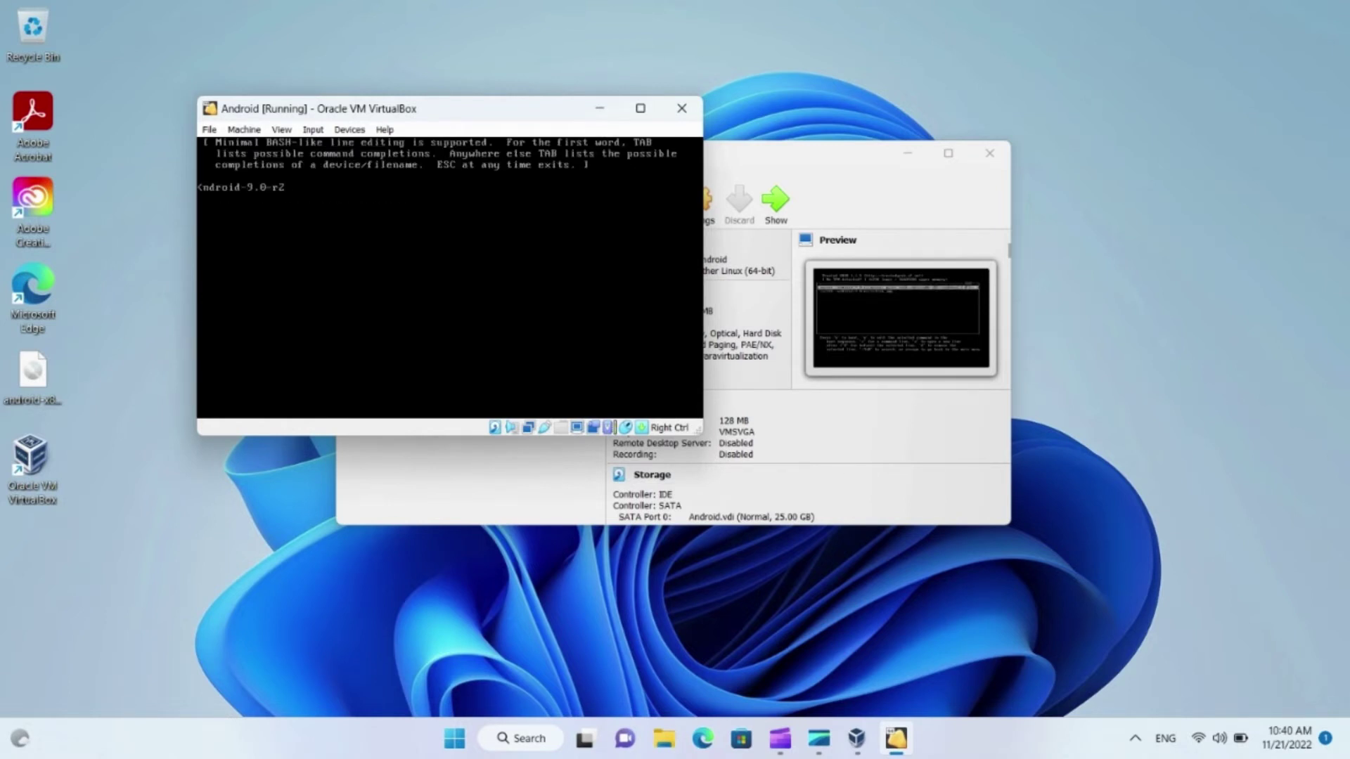
pyautogui.press('Home')
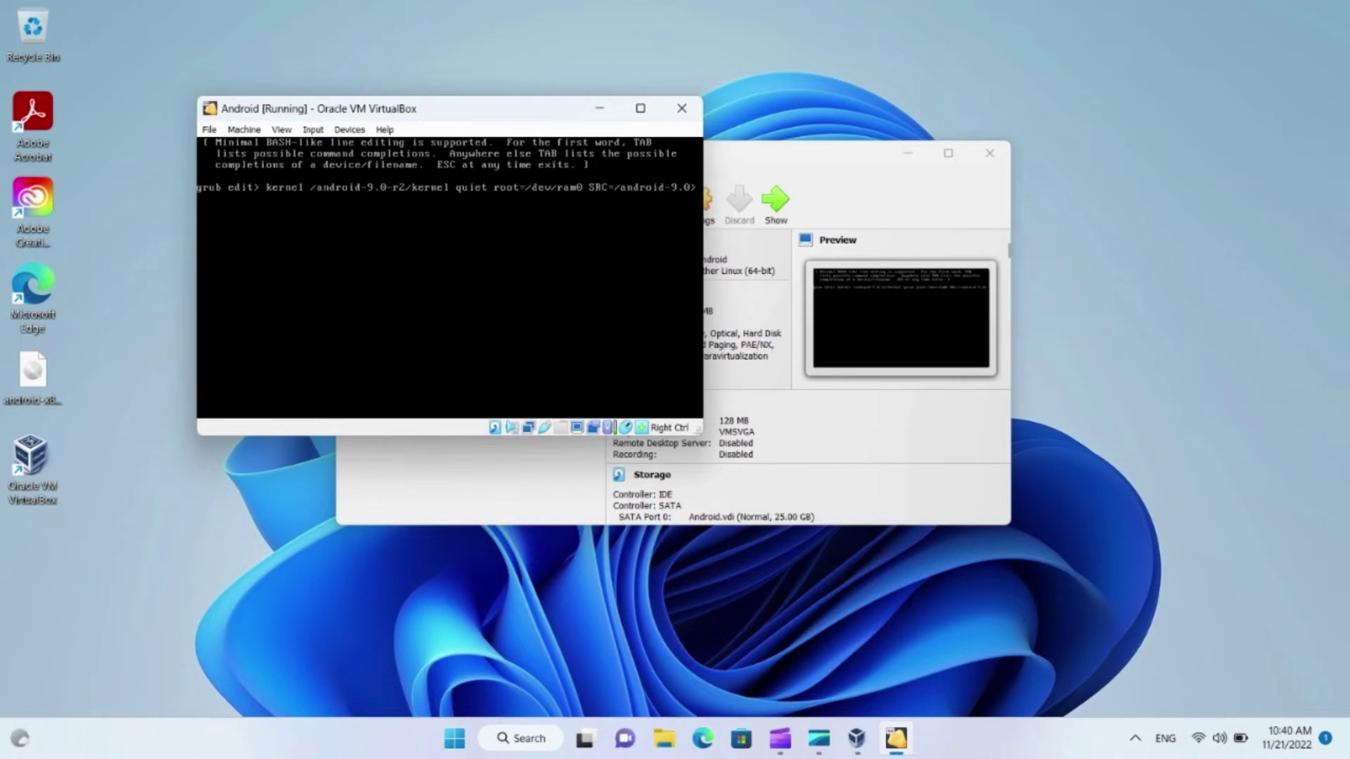
pyautogui.press('BackSpace')
pyautogui.press('BackSpace')
pyautogui.press('BackSpace')
pyautogui.press('BackSpace')
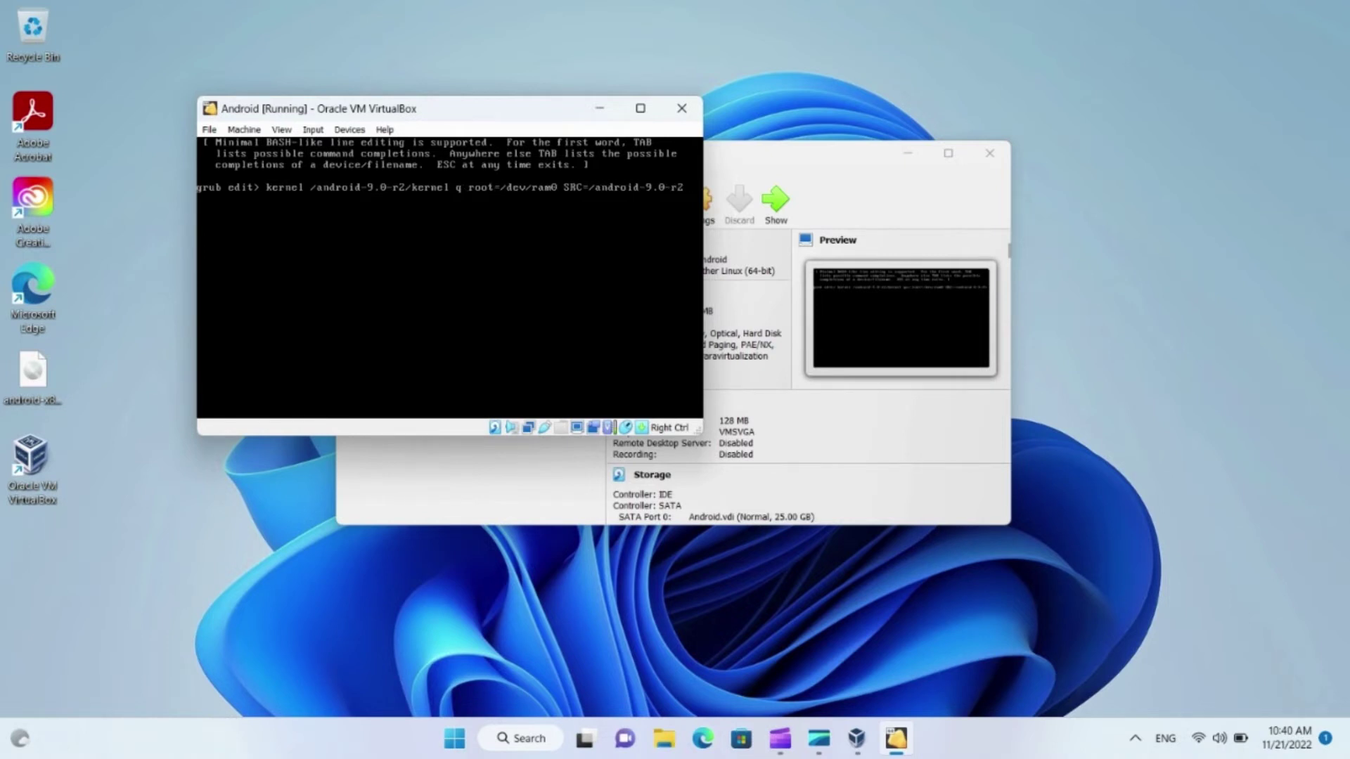
pyautogui.press('BackSpace')
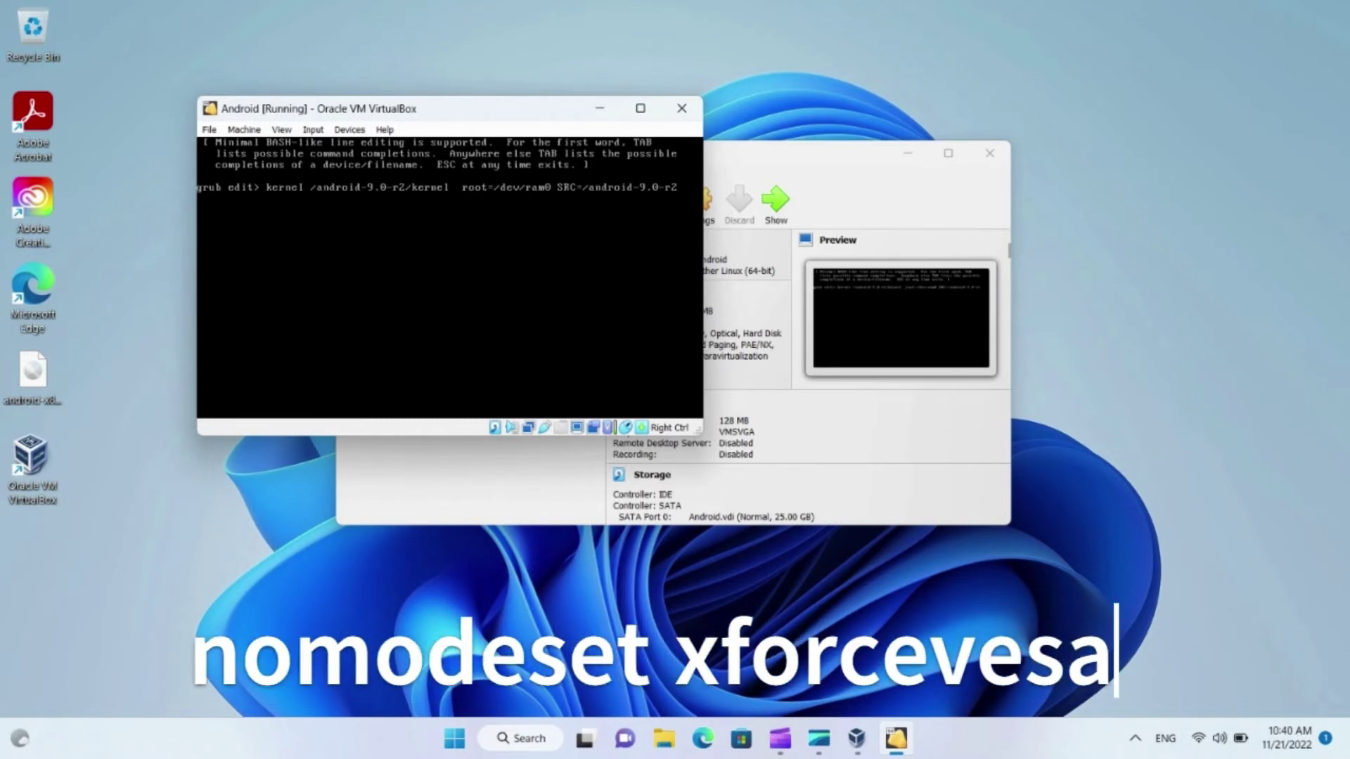
pyautogui.write('nomodes')
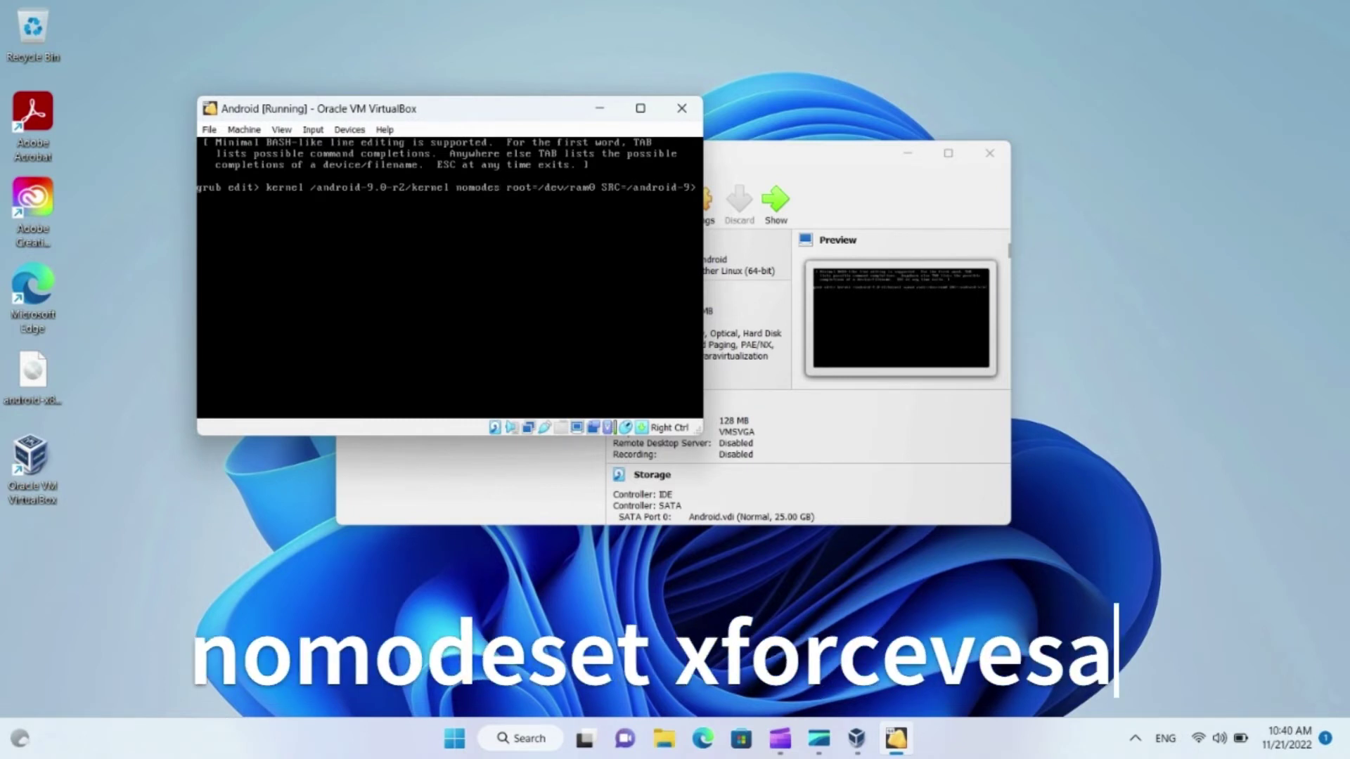
pyautogui.write('et ')
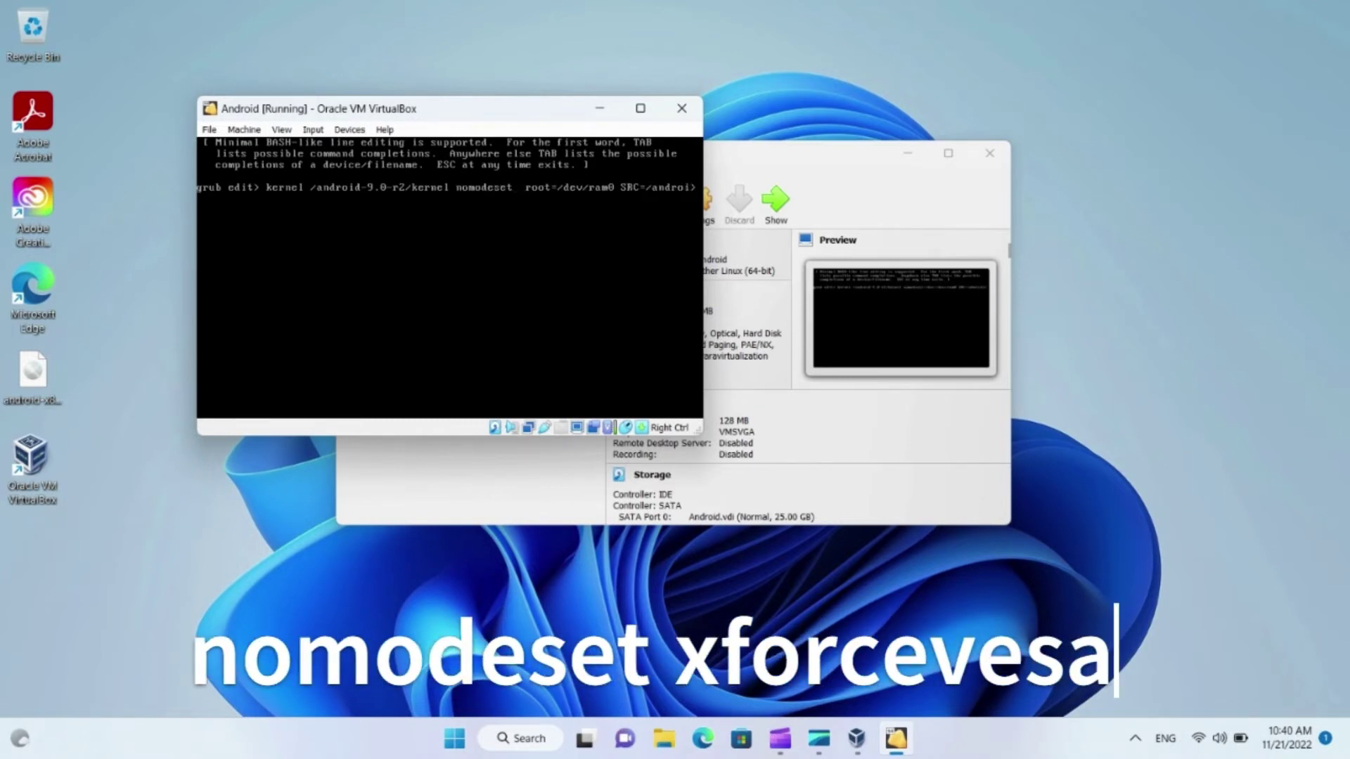
pyautogui.write('xfo')
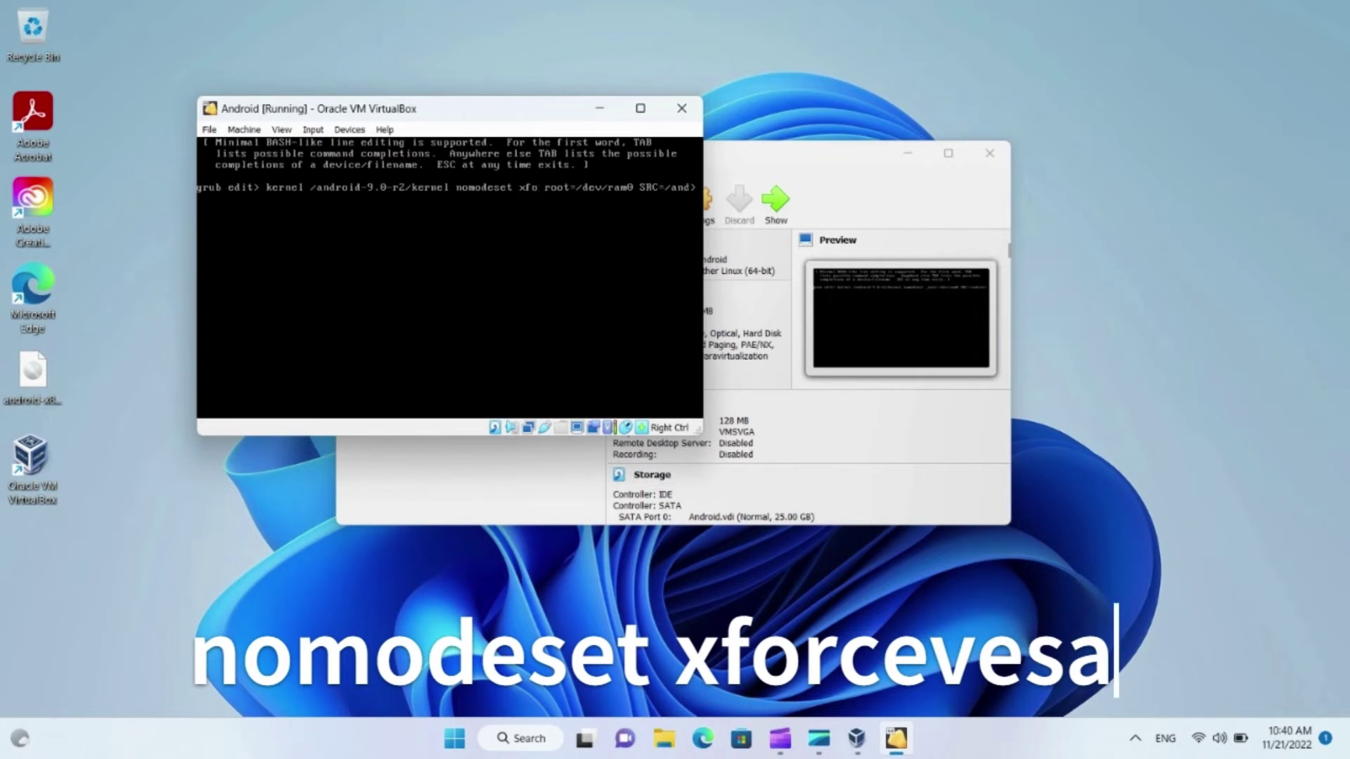
pyautogui.write('rcevesa')
pyautogui.press('Return')
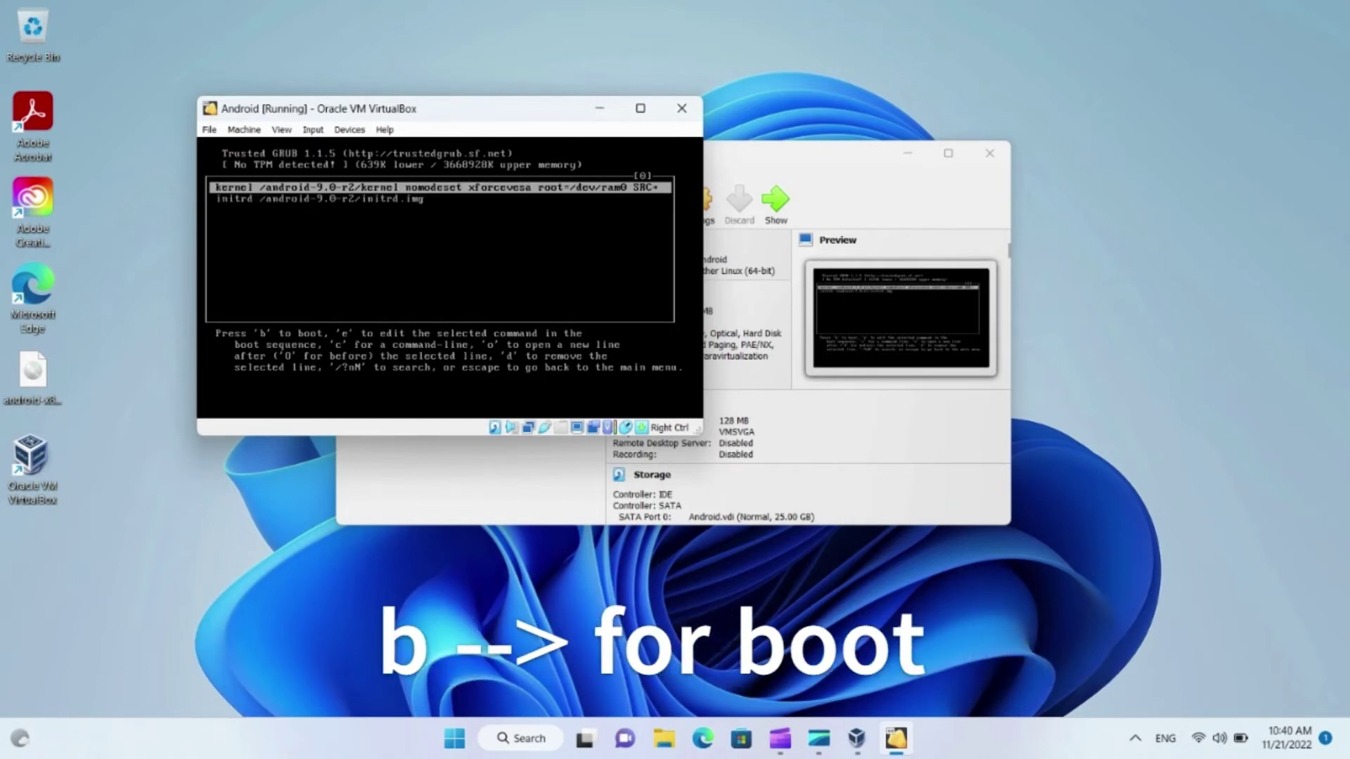
pyautogui.press('b')
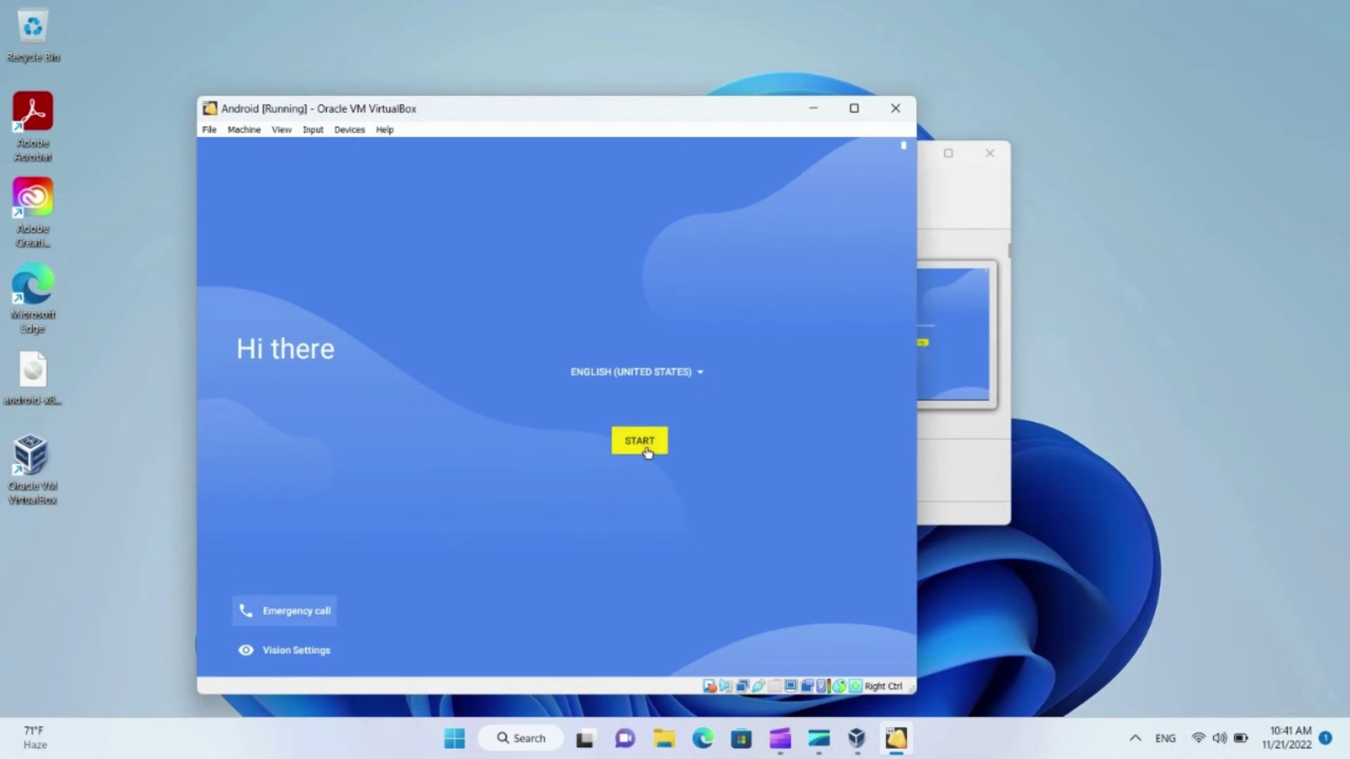
# Step: Start the Android setup in English (United States), skip the Wi-Fi connection, and accept the default date and time
pyautogui.click(647, 452)
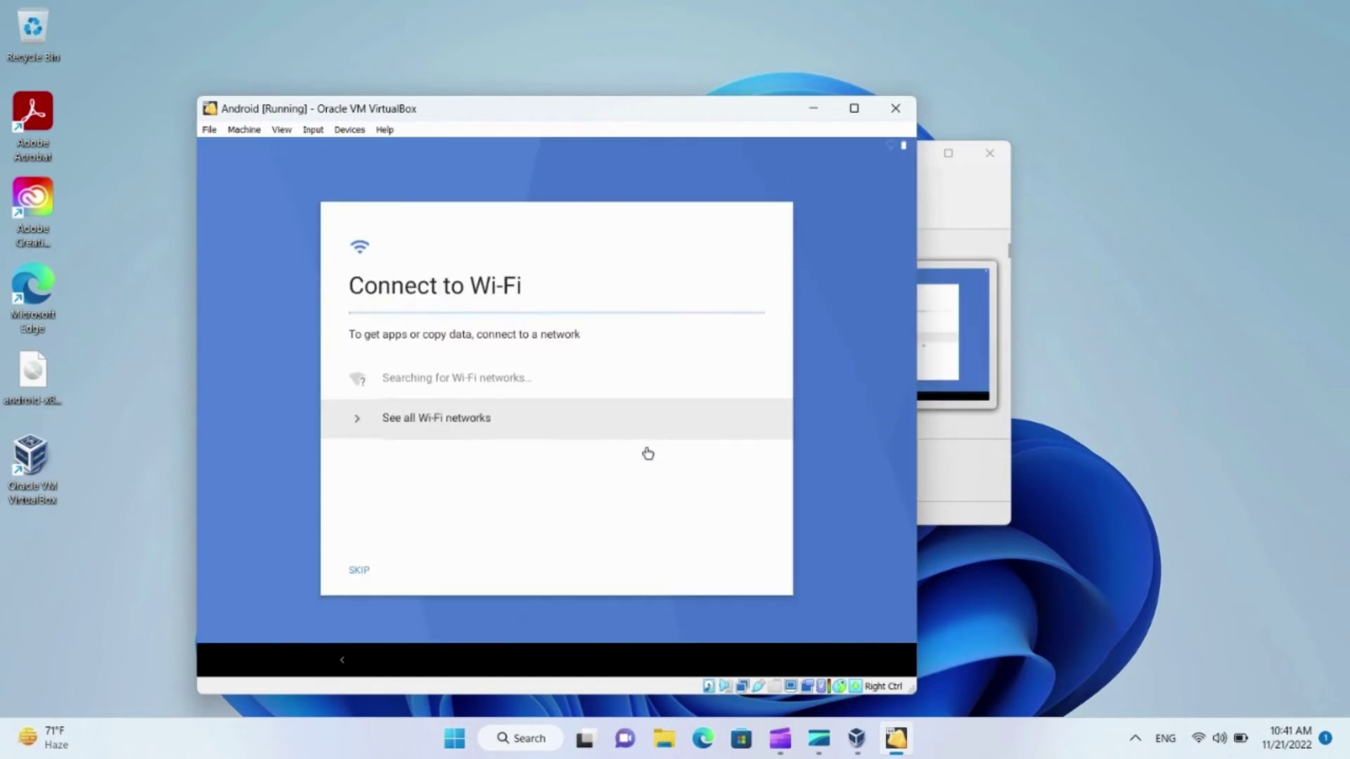
pyautogui.click(360, 570)
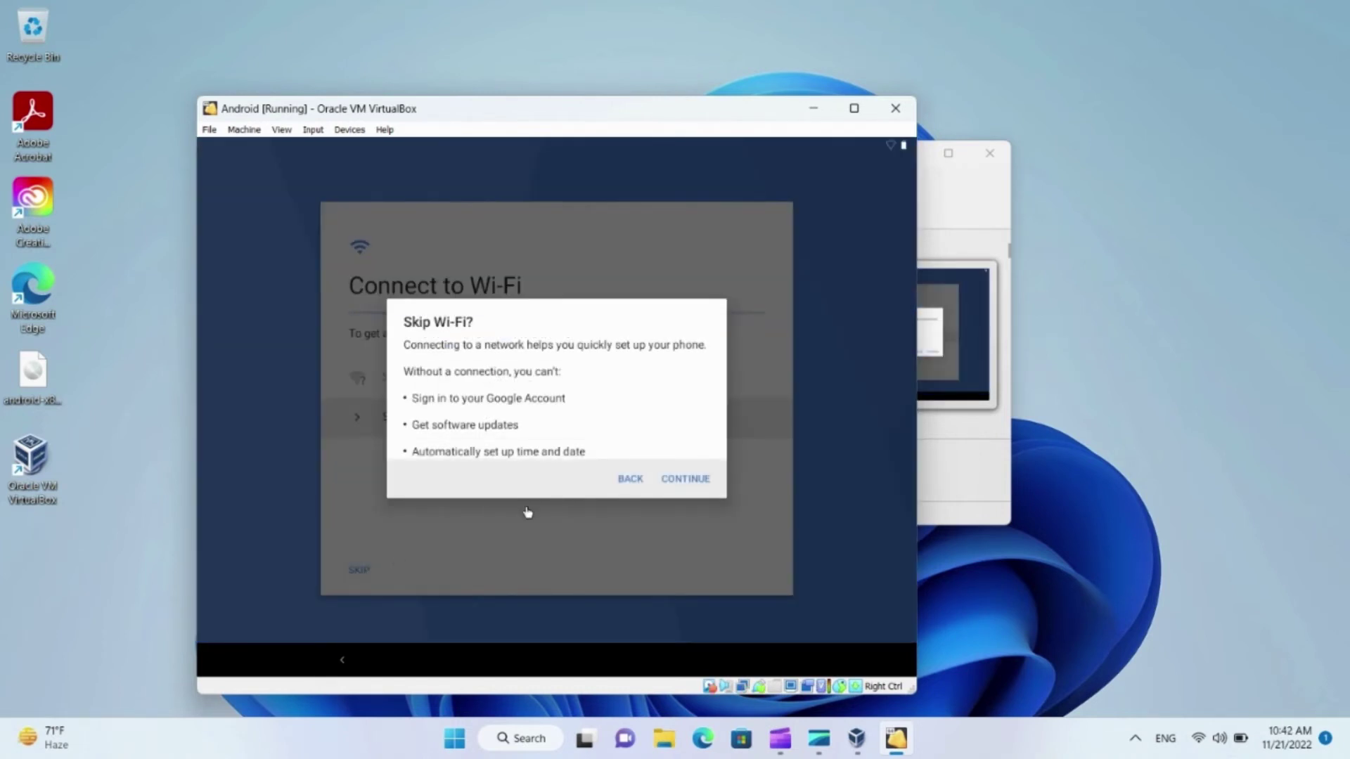
pyautogui.click(692, 479)
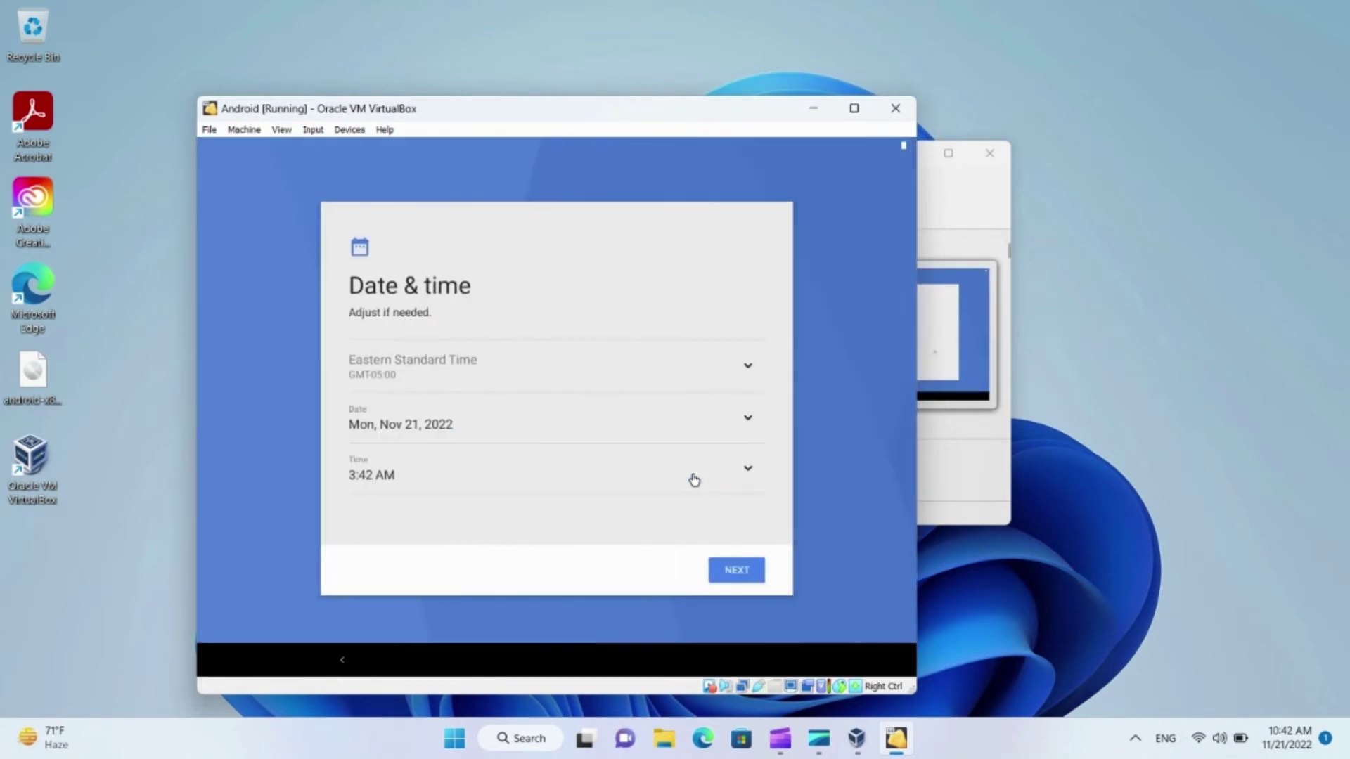
pyautogui.click(747, 574)
pyautogui.click(748, 577)
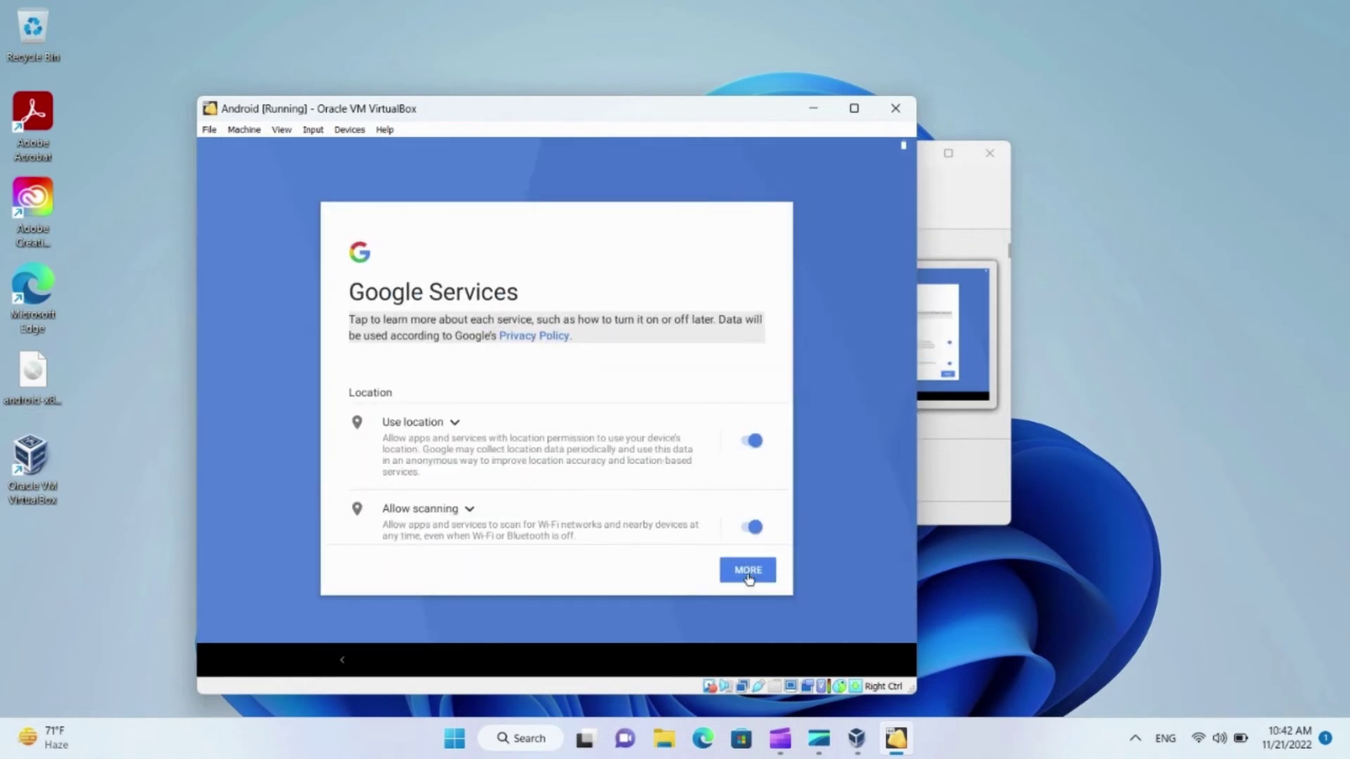
# Step: In Google Services, turn off location use and scanning, and accept the terms
pyautogui.click(749, 446)
pyautogui.click(749, 527)
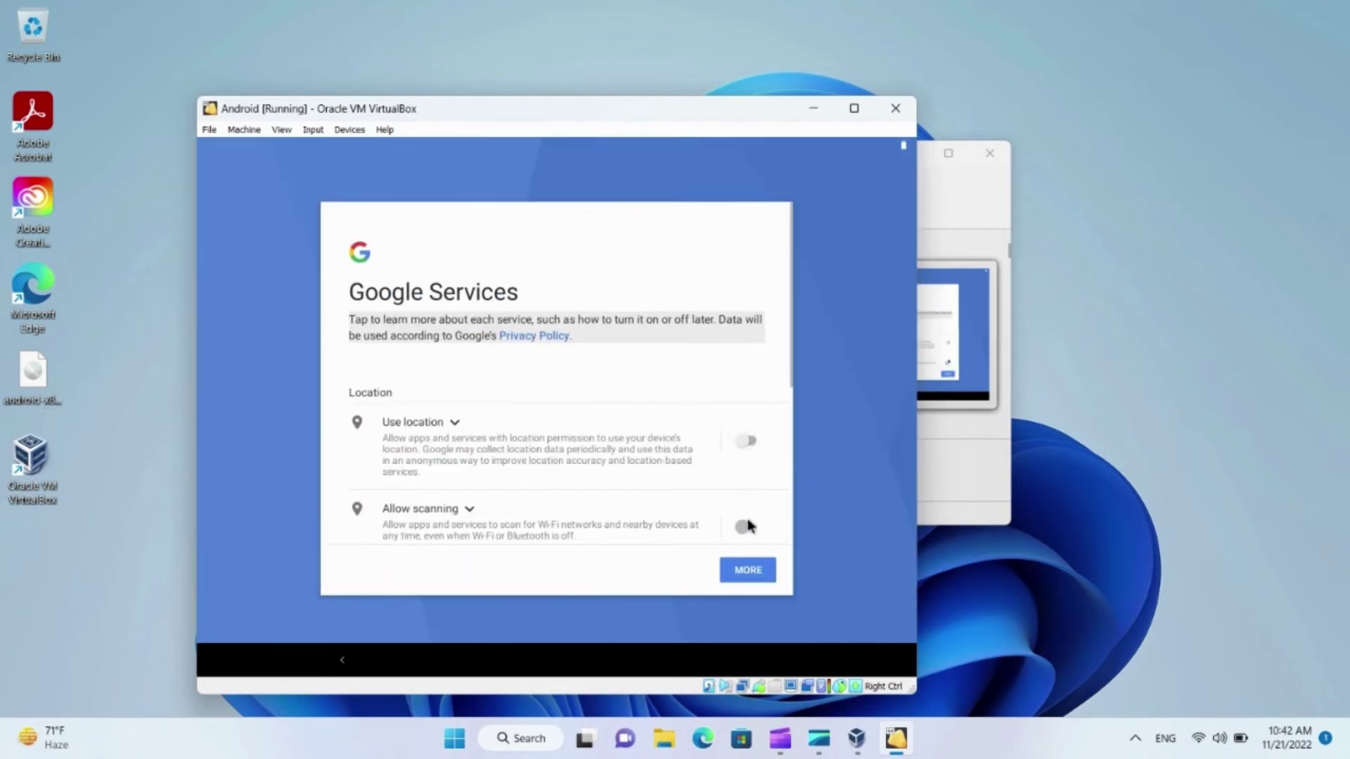
pyautogui.click(746, 573)
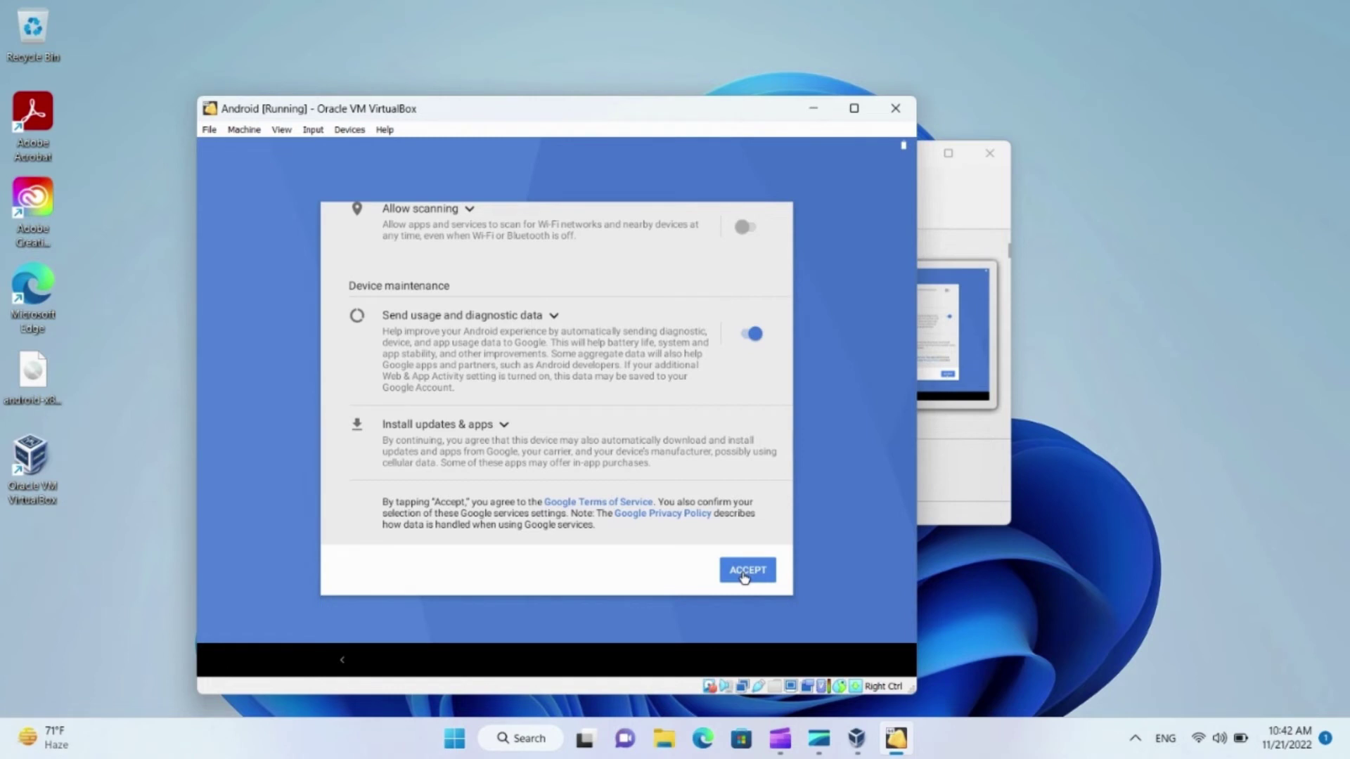
pyautogui.click(747, 572)
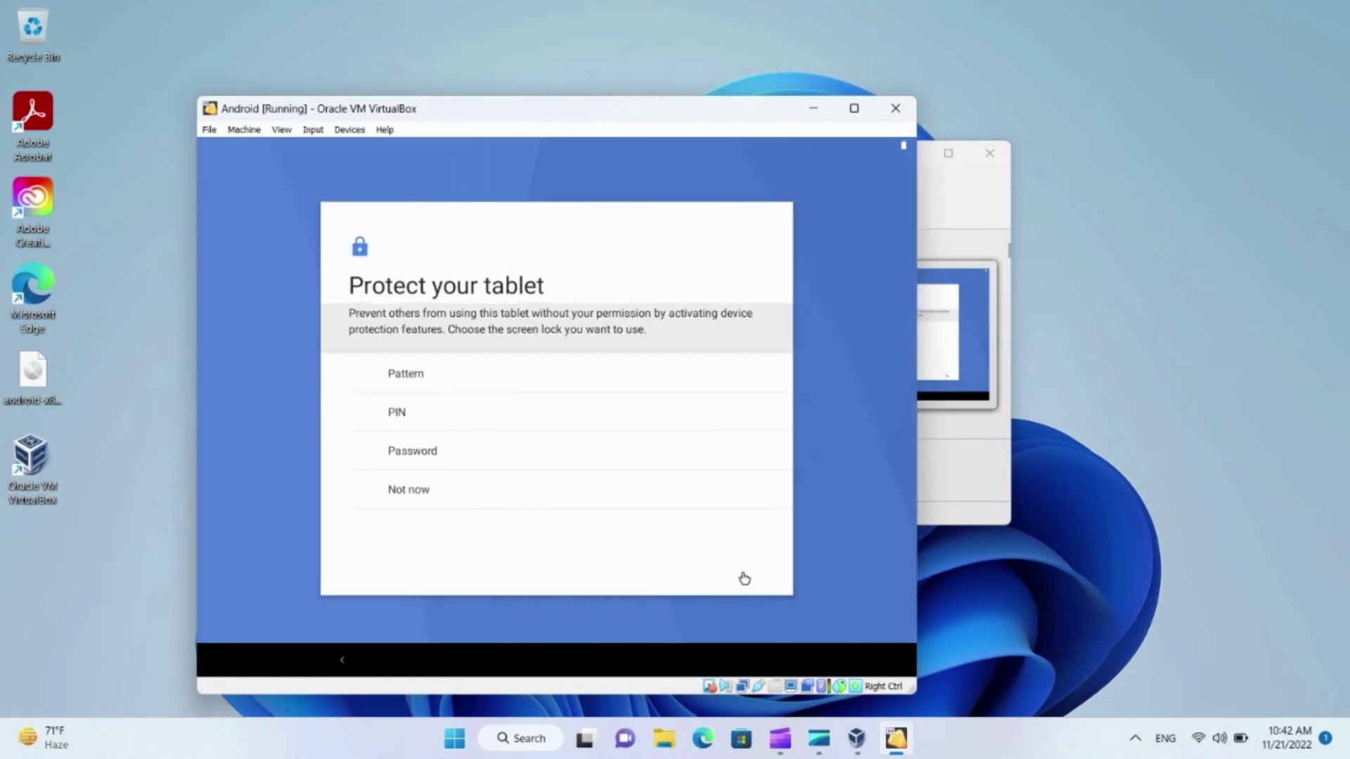
# Step: Skip setting up a screen lock for the tablet and make Quickstep the permanent home app
pyautogui.click(623, 496)
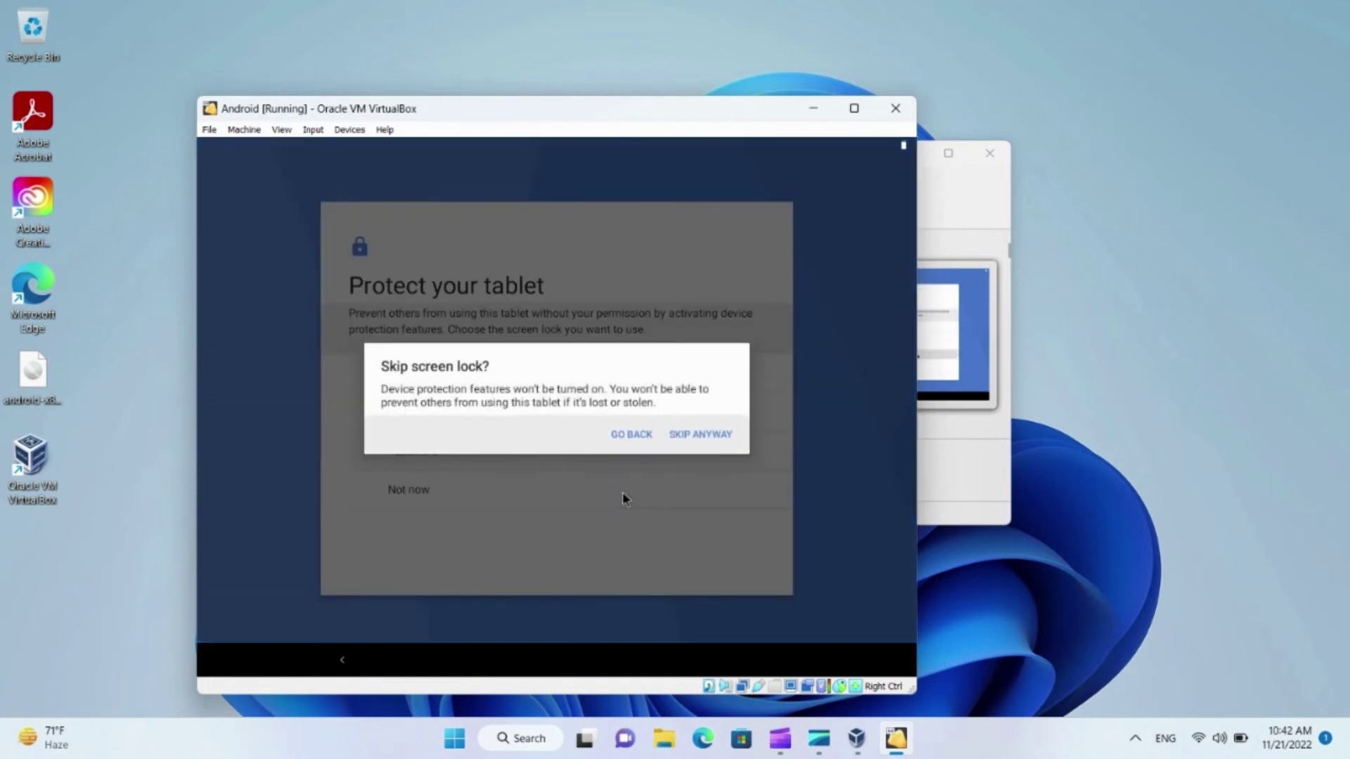
pyautogui.click(702, 435)
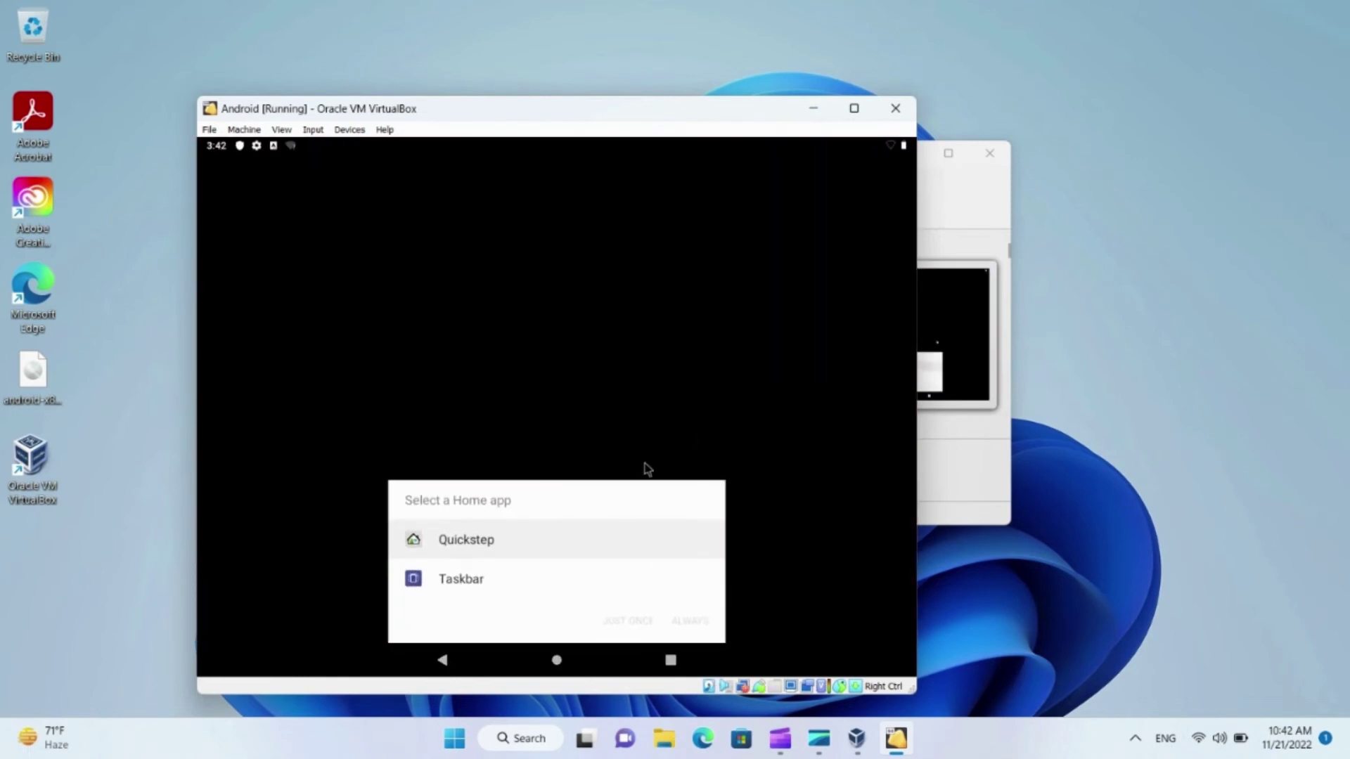
pyautogui.click(496, 549)
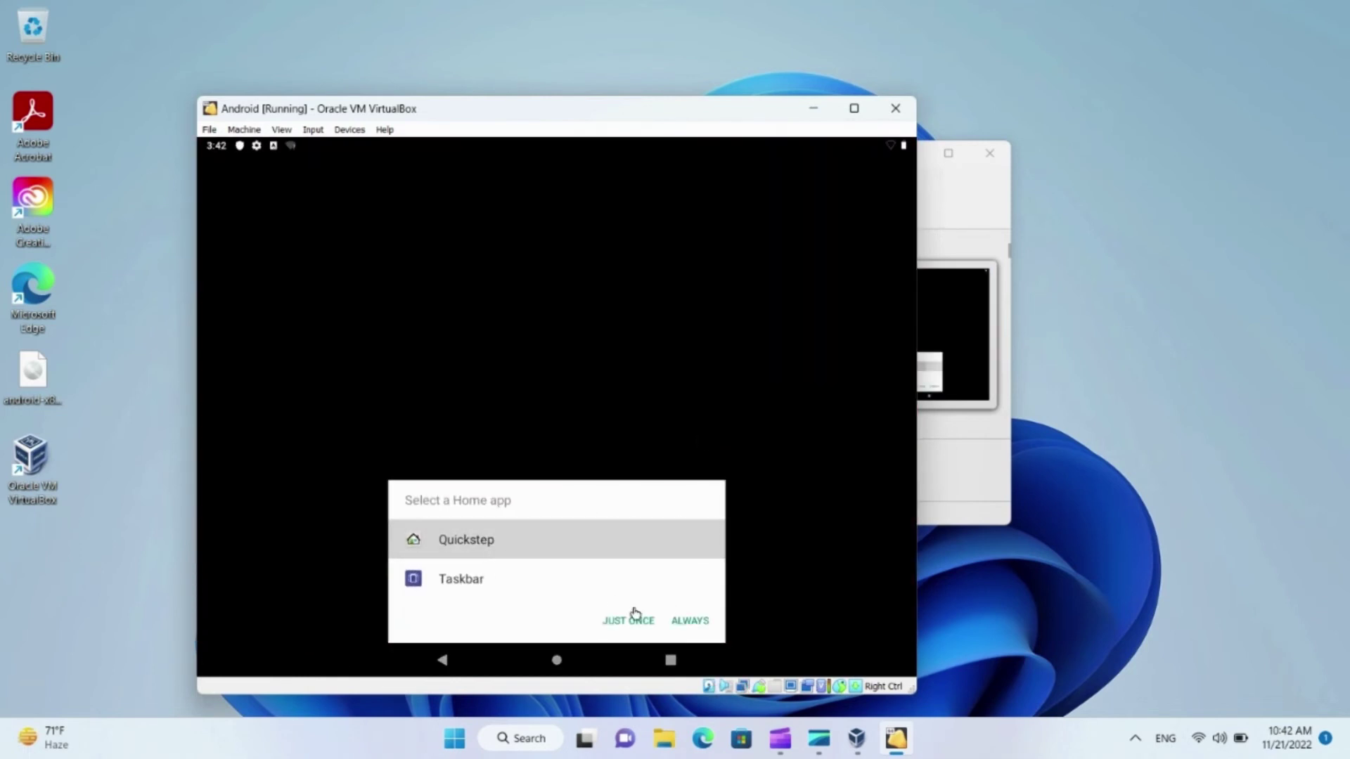
pyautogui.click(686, 625)
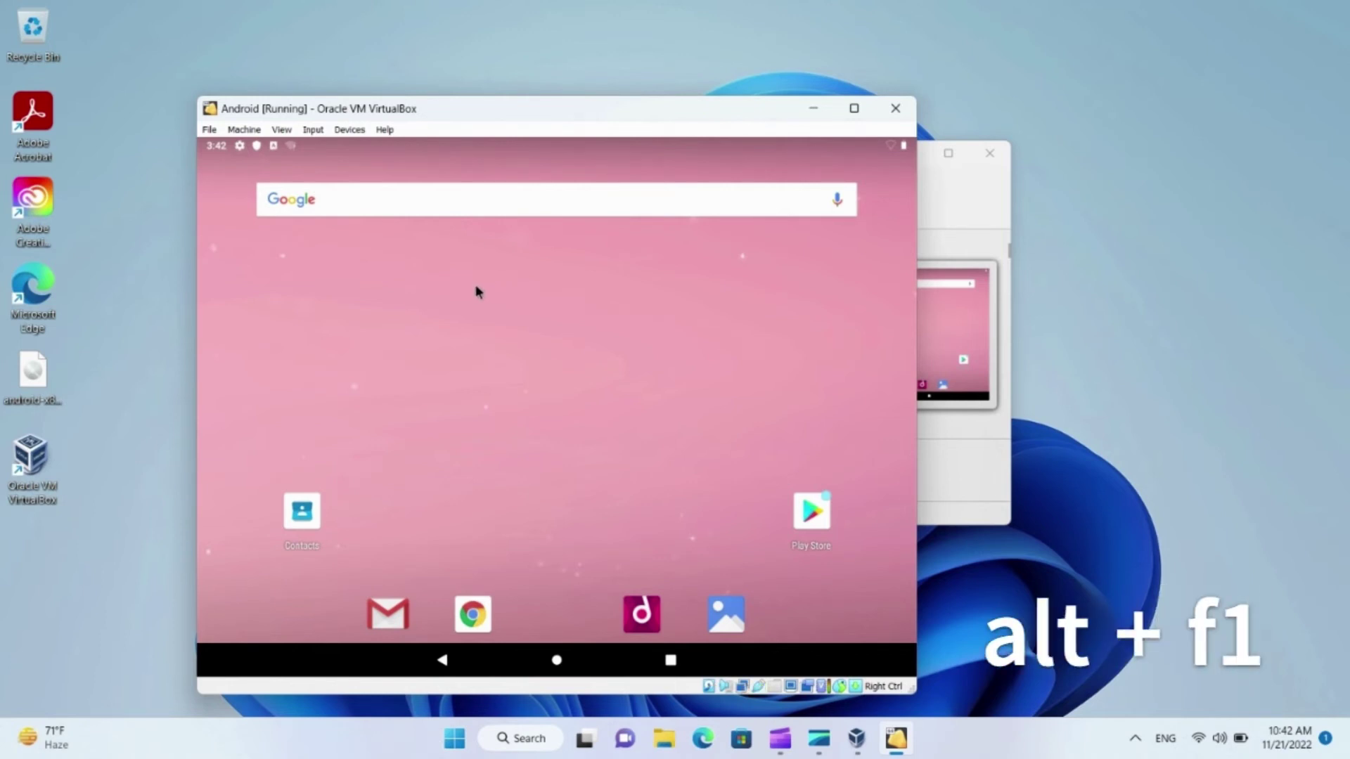
# Step: In the Android root console, create the directory /mnt/sda and mount /dev/block/sda1 on it
pyautogui.hotkey('alt', 'F1')
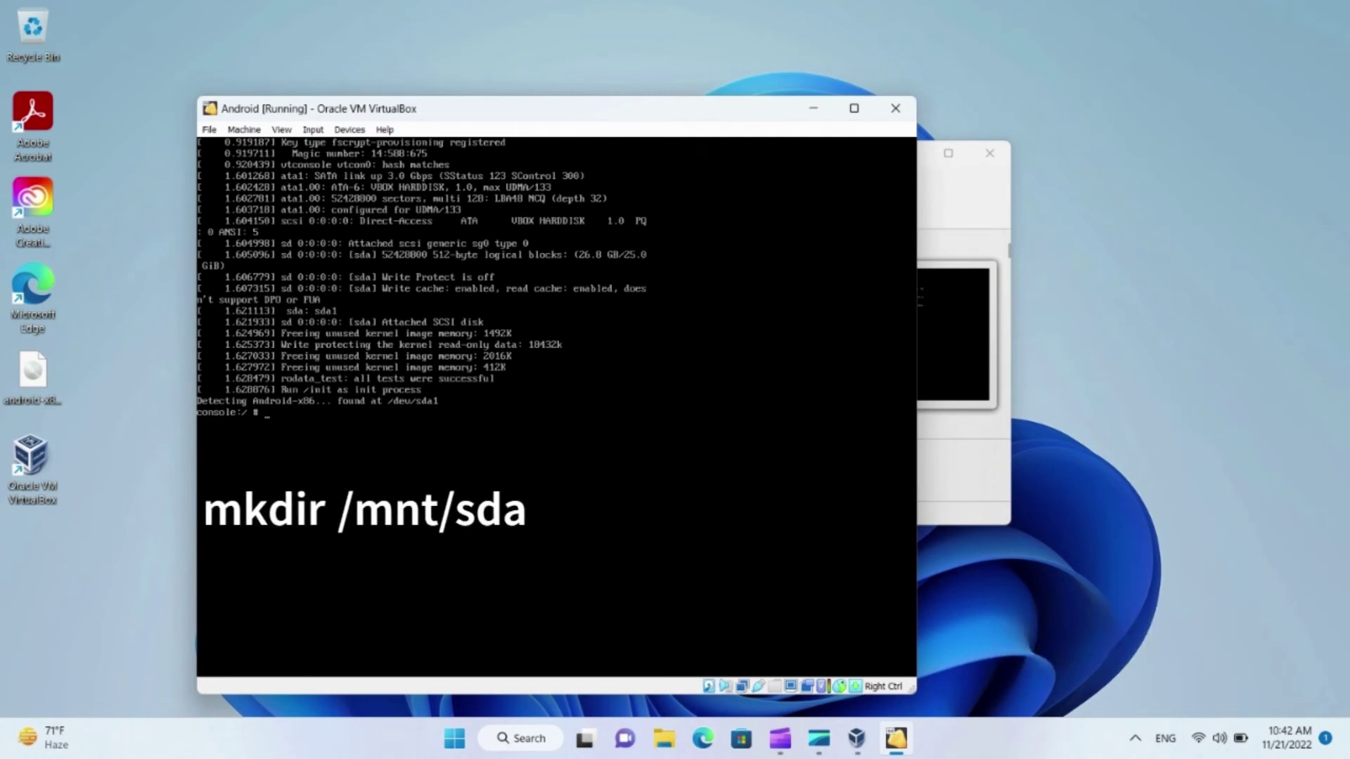
pyautogui.write('mkdir /mnt/sda')
pyautogui.press('Return')
pyautogui.write('mo')
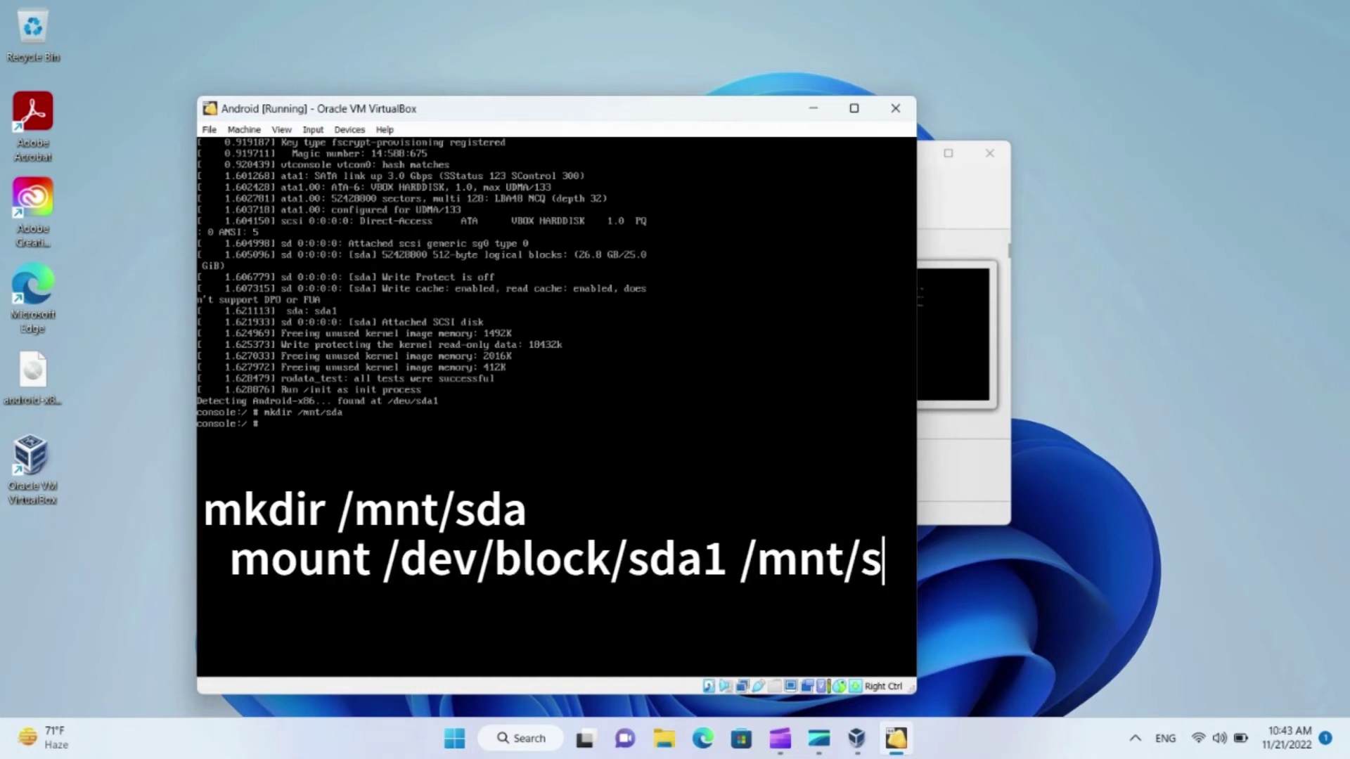
pyautogui.write('unt ')
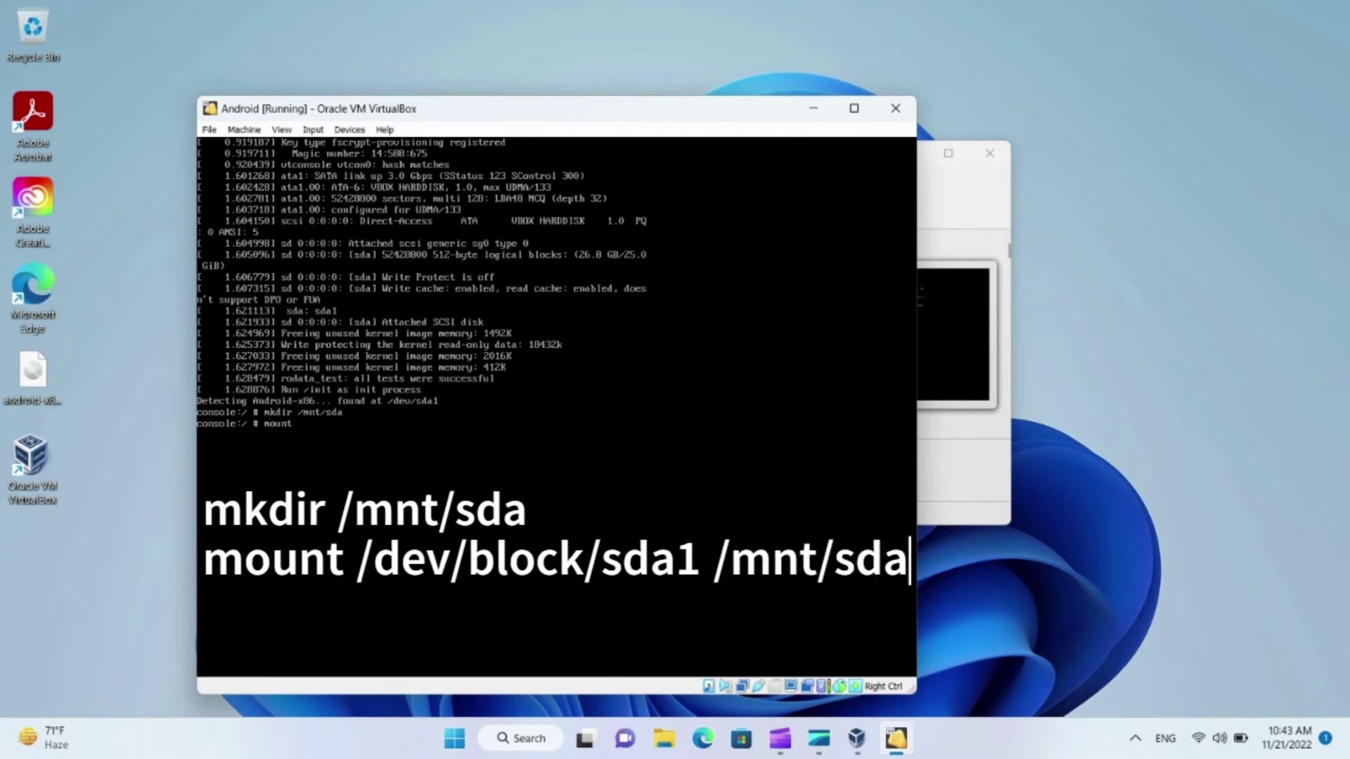
pyautogui.write('/dev/block/sda1 /mnt/sda')
pyautogui.press('Return')
# Step: Open /mnt/sda/grub/menu.lst in vi
pyautogui.write('vi')
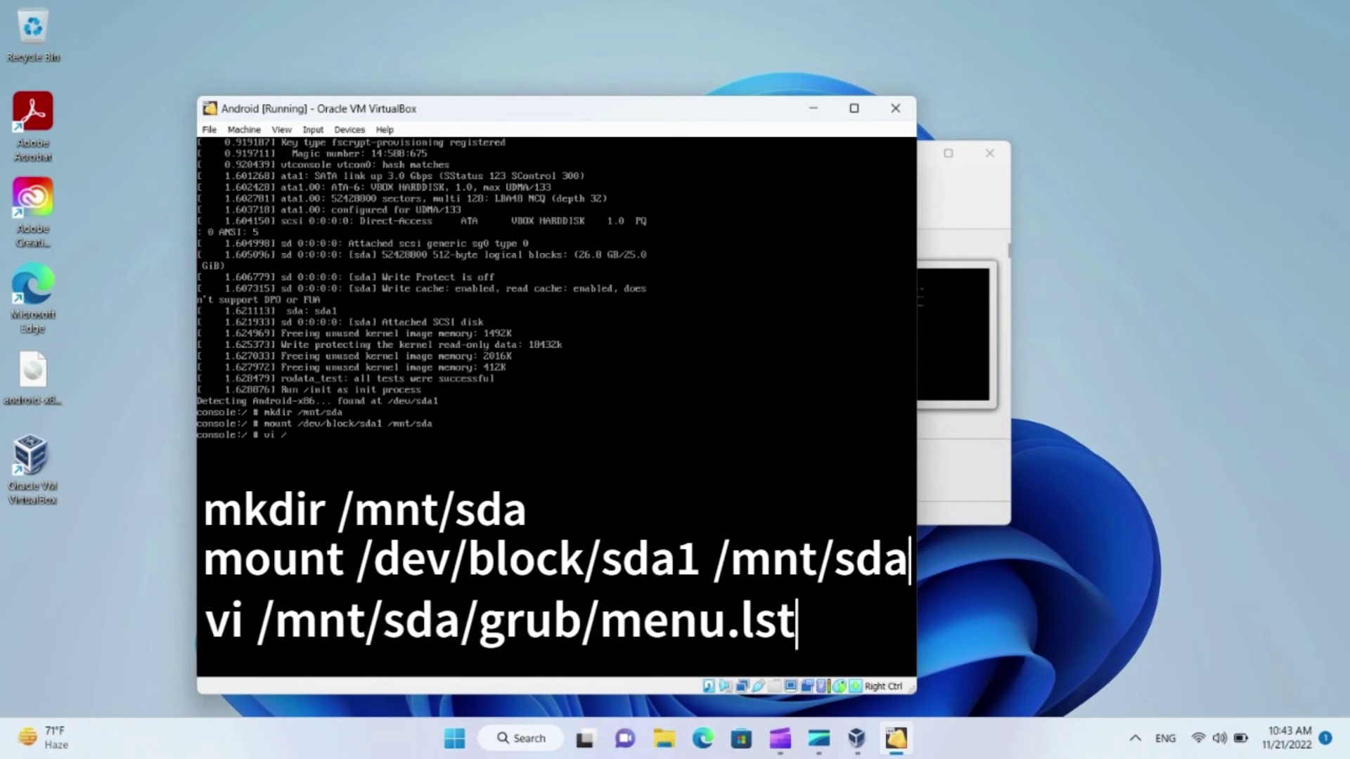
pyautogui.write(' /mnt/sda/grub/menu.lst')
pyautogui.press('Return')
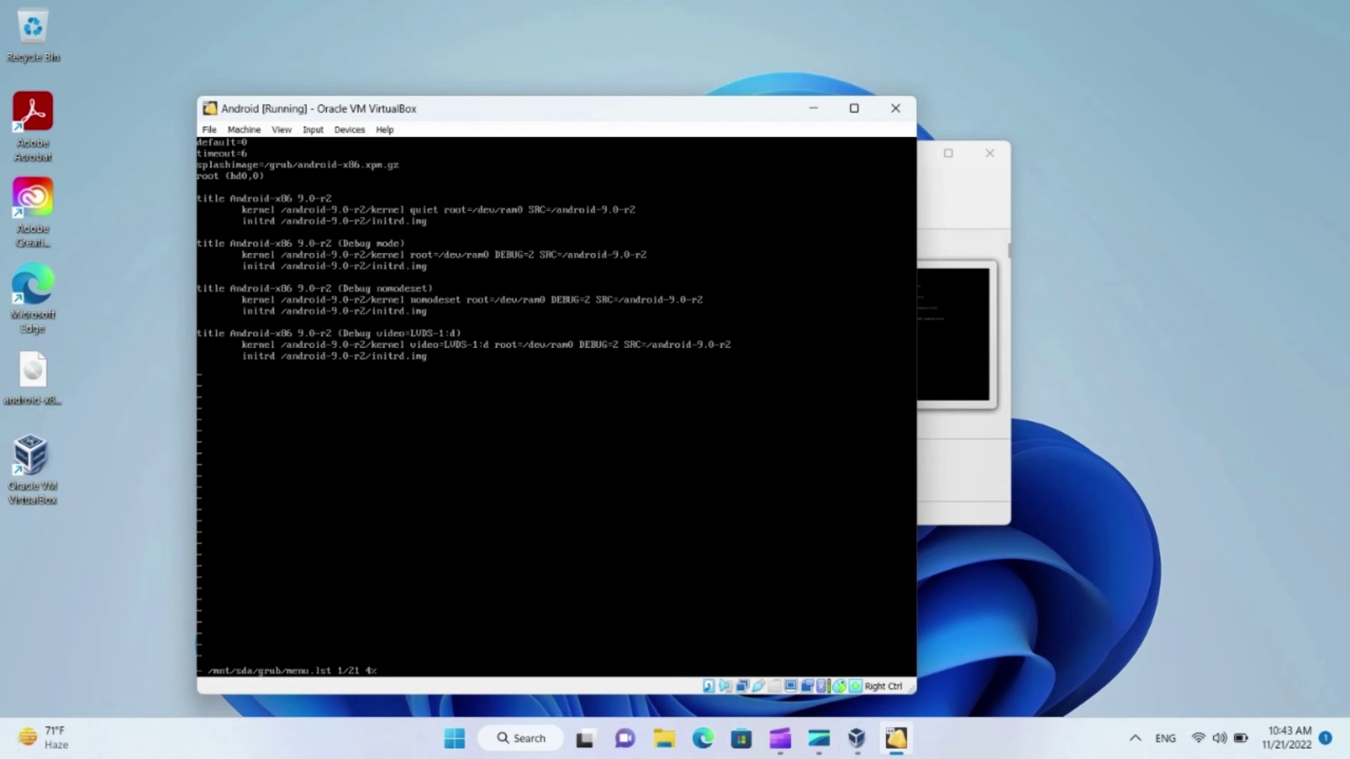
# Step: In the kernel line of the first Android-x86 9.0-r2 entry, replace "quiet" with "nomodeset xforcevesa"
pyautogui.press('Down')
pyautogui.press('Down')
pyautogui.press('Down')
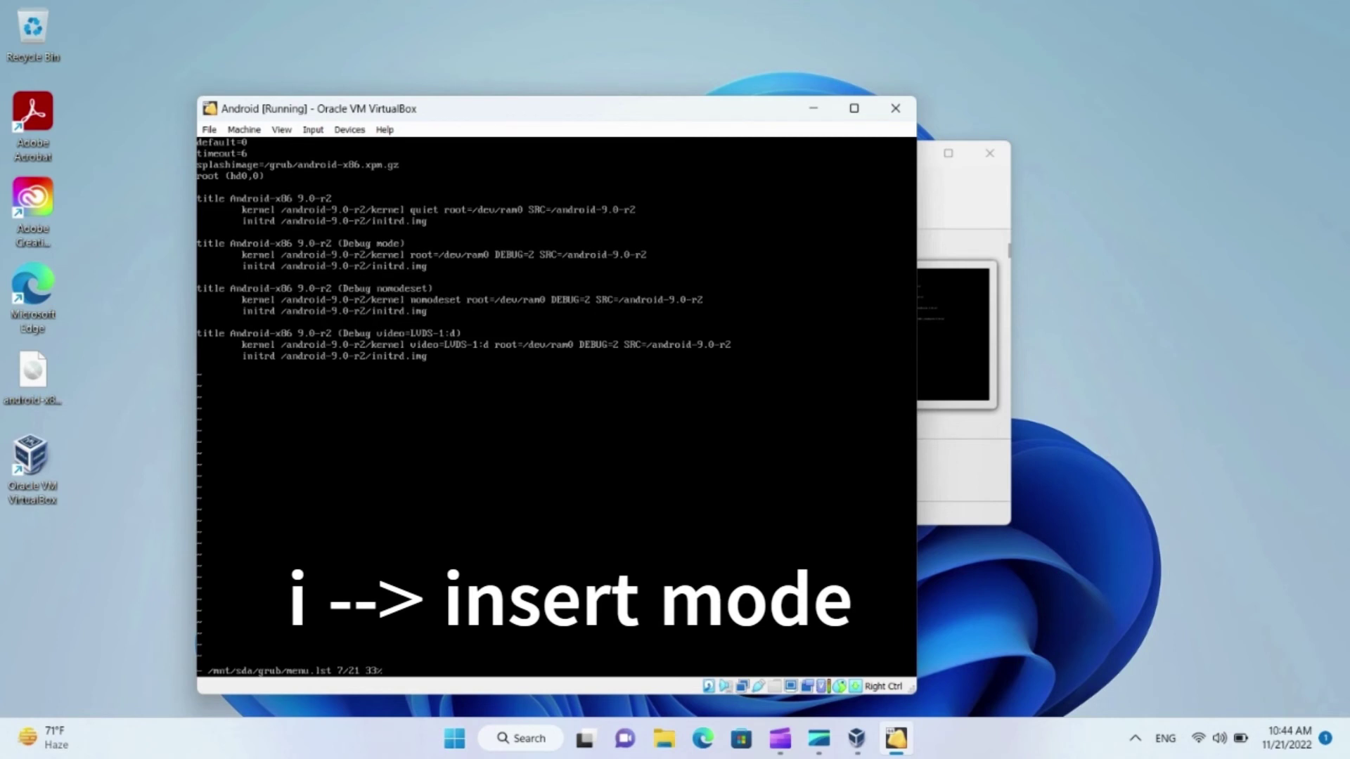
pyautogui.press('i')
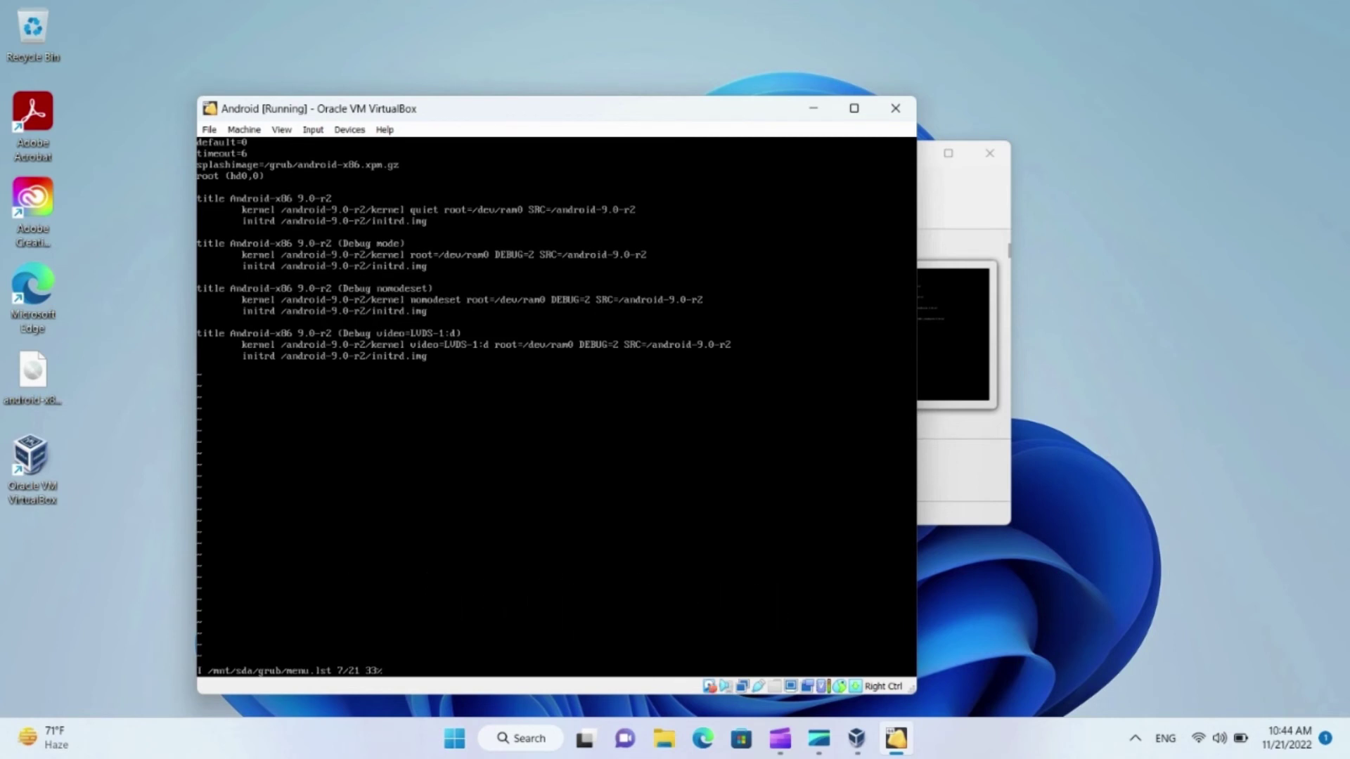
pyautogui.press('BackSpace')
pyautogui.press('BackSpace')
pyautogui.press('BackSpace')
pyautogui.press('BackSpace')
pyautogui.press('BackSpace')
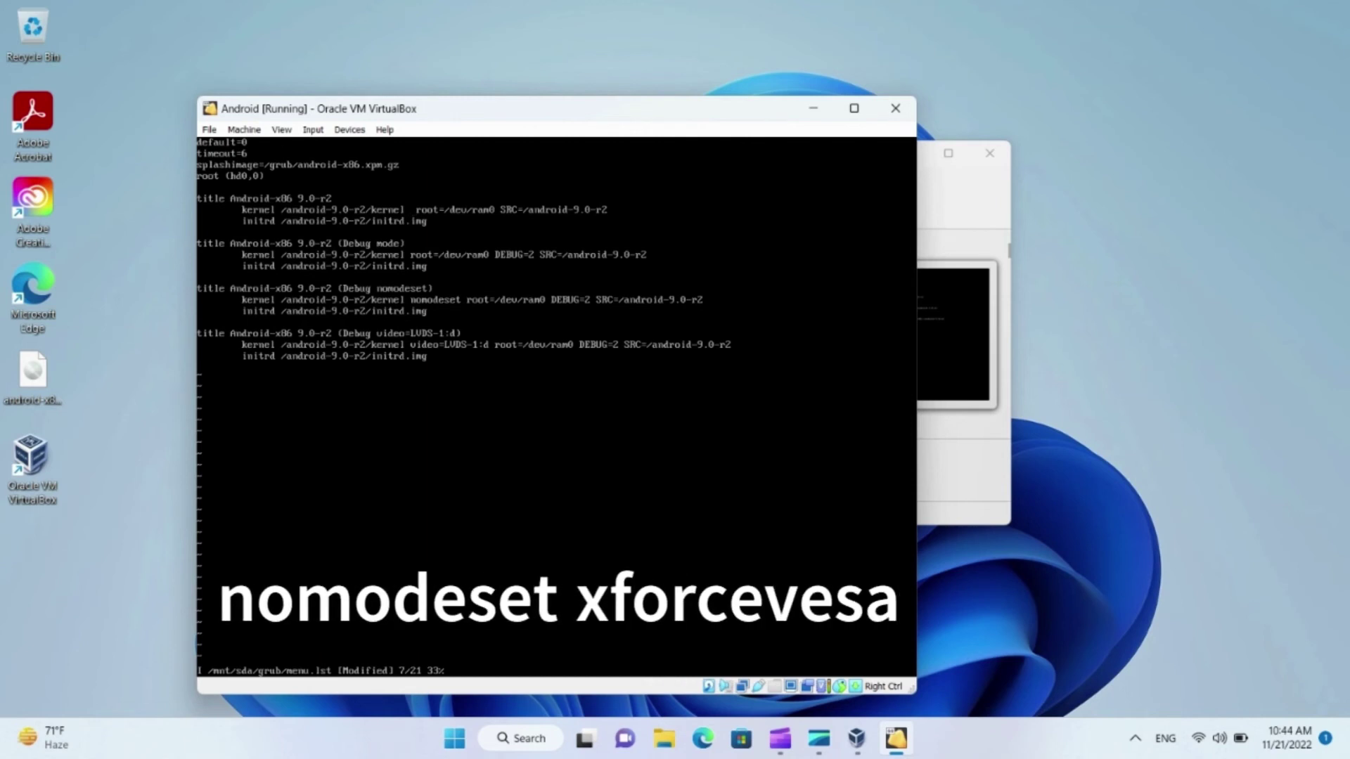
pyautogui.write('nomo')
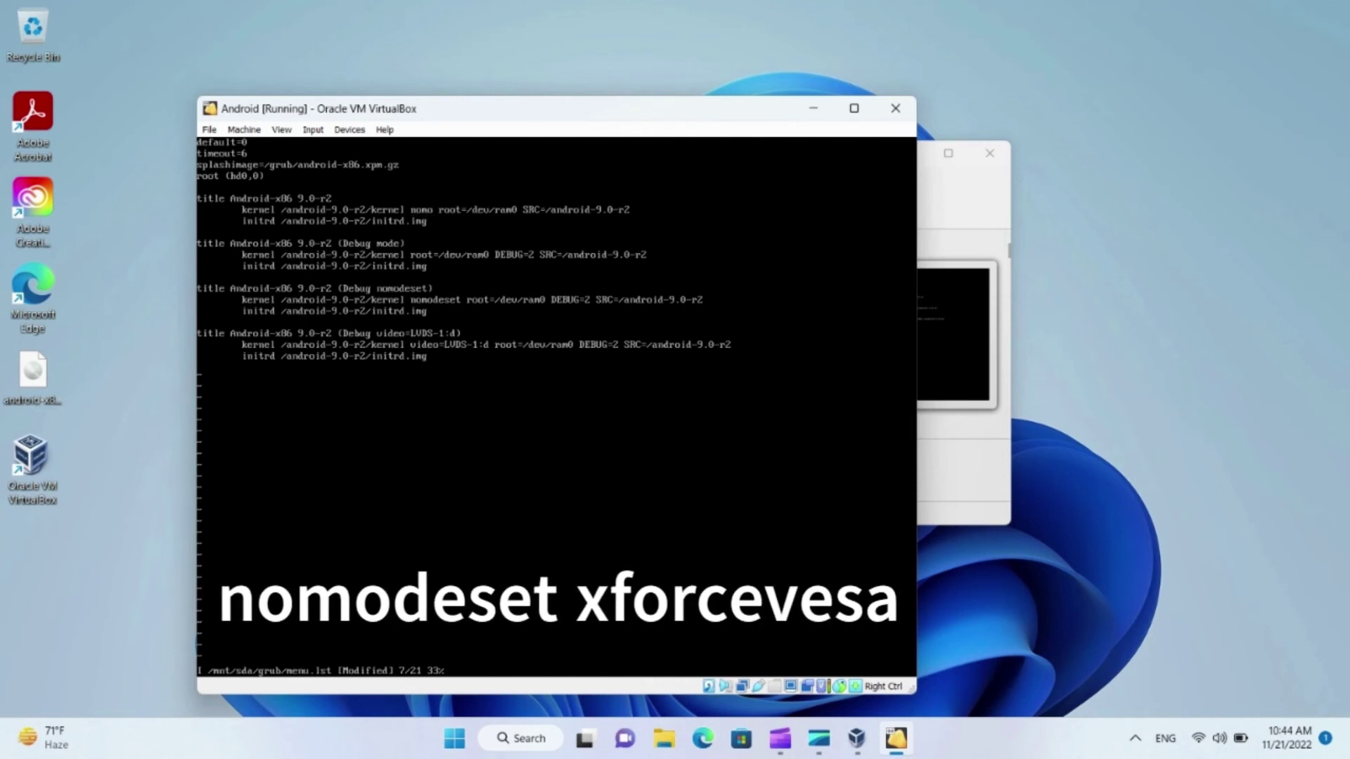
pyautogui.write('des')
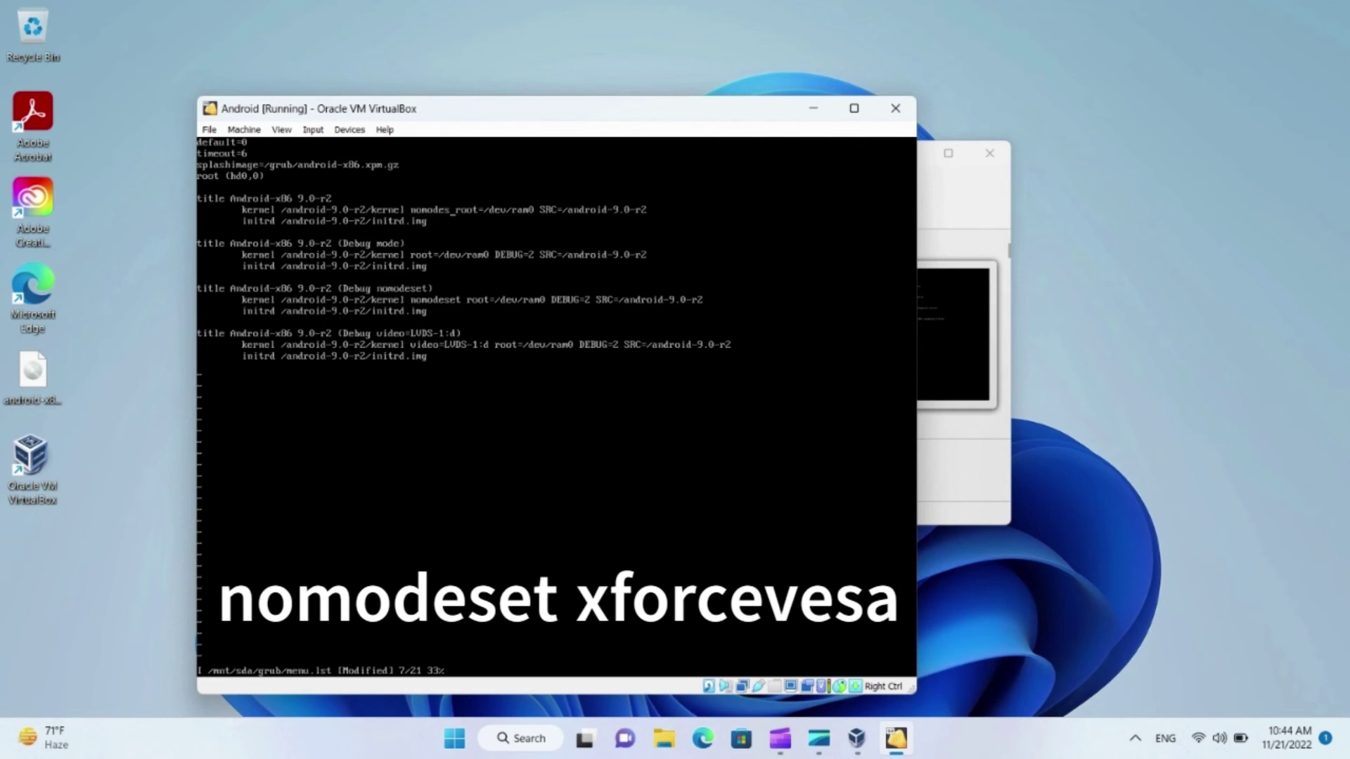
pyautogui.write('et x')
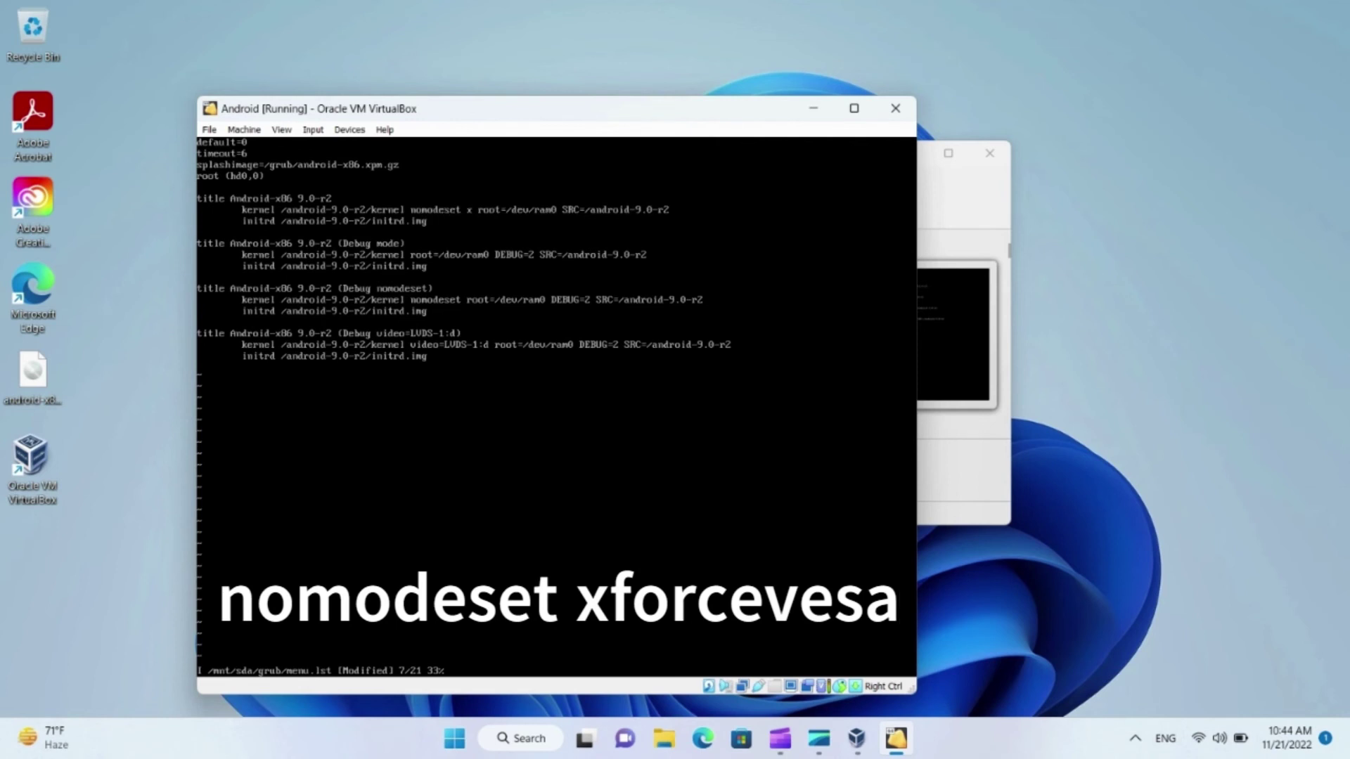
pyautogui.write('force')
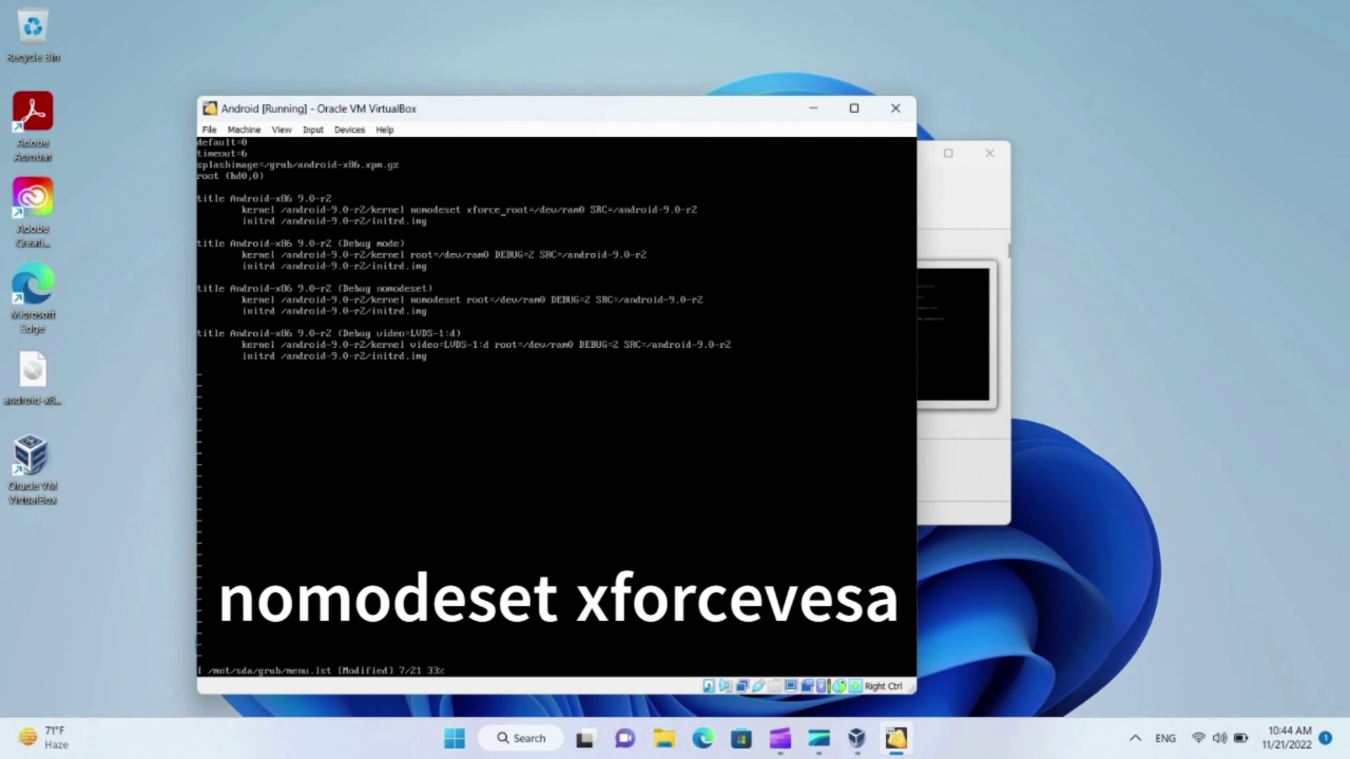
pyautogui.write('vesa')
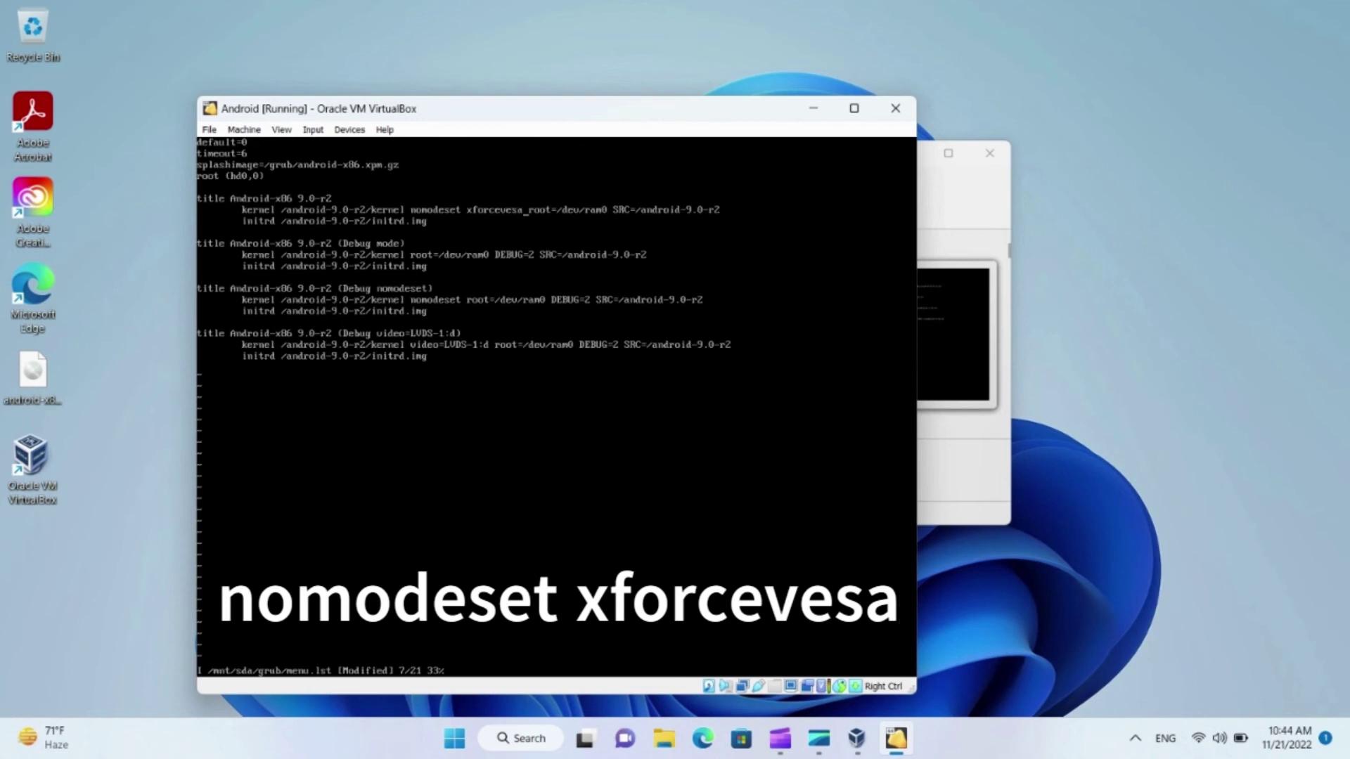
# Step: Set the boot menu timeout to 4 in menu.lst, then save the file and quit vi
pyautogui.press('Up')
pyautogui.press('Up')
pyautogui.press('Up')
pyautogui.press('Up')
pyautogui.press('Up')
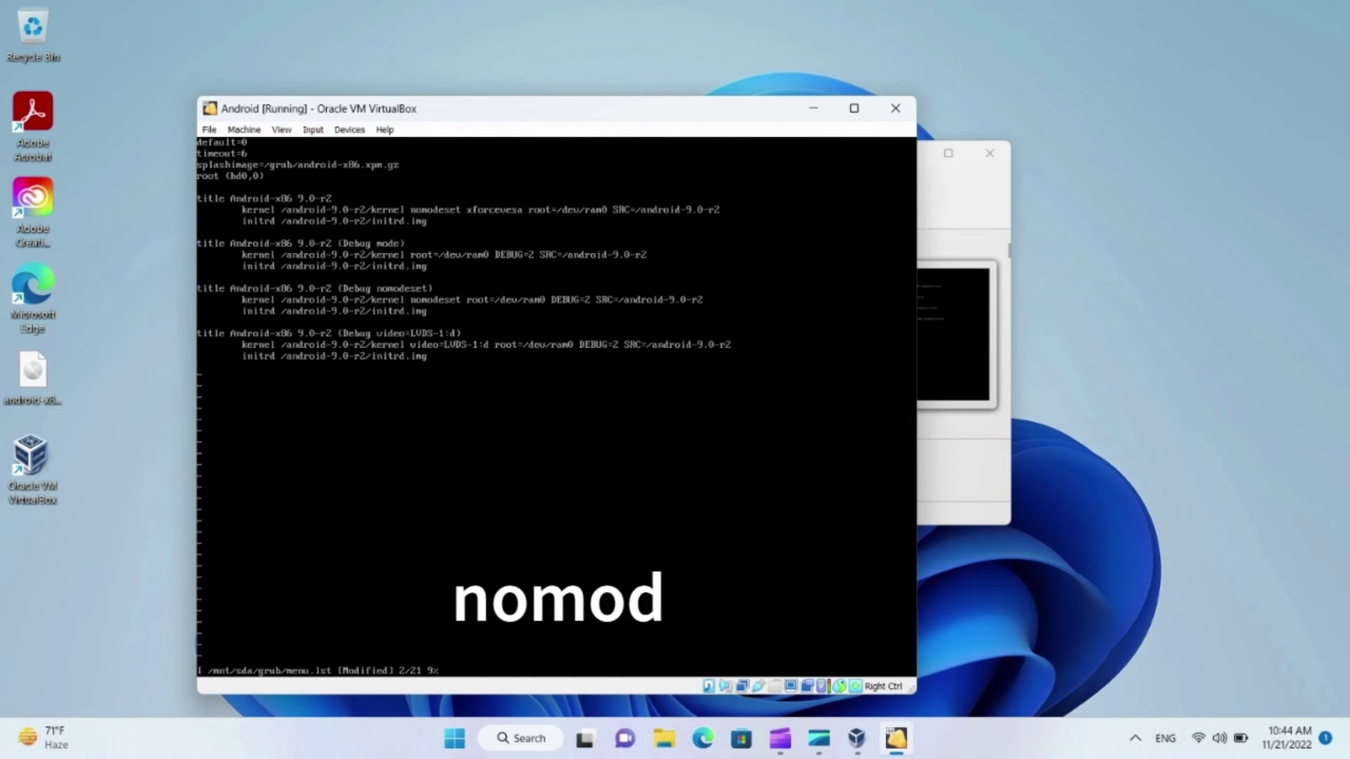
pyautogui.press('BackSpace')
pyautogui.write('4')
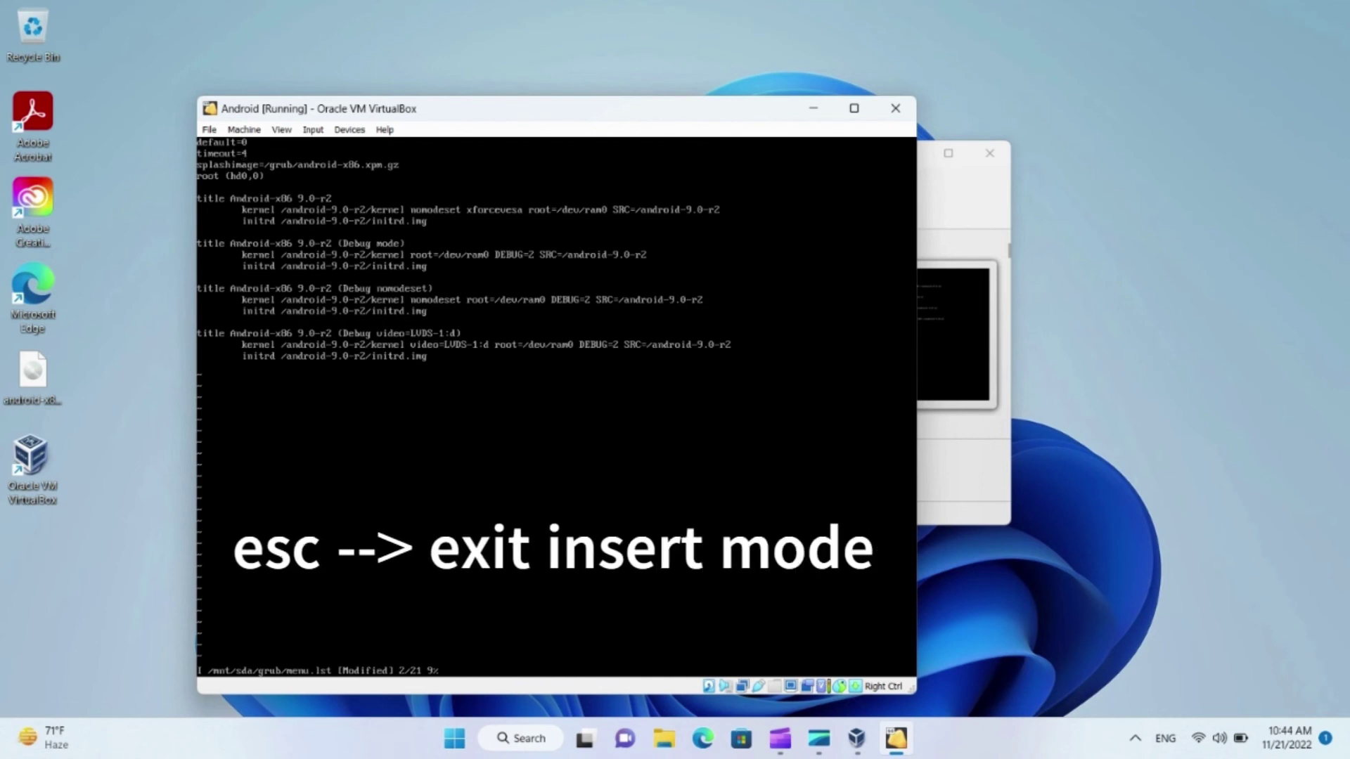
pyautogui.press('Escape')
pyautogui.write(':')
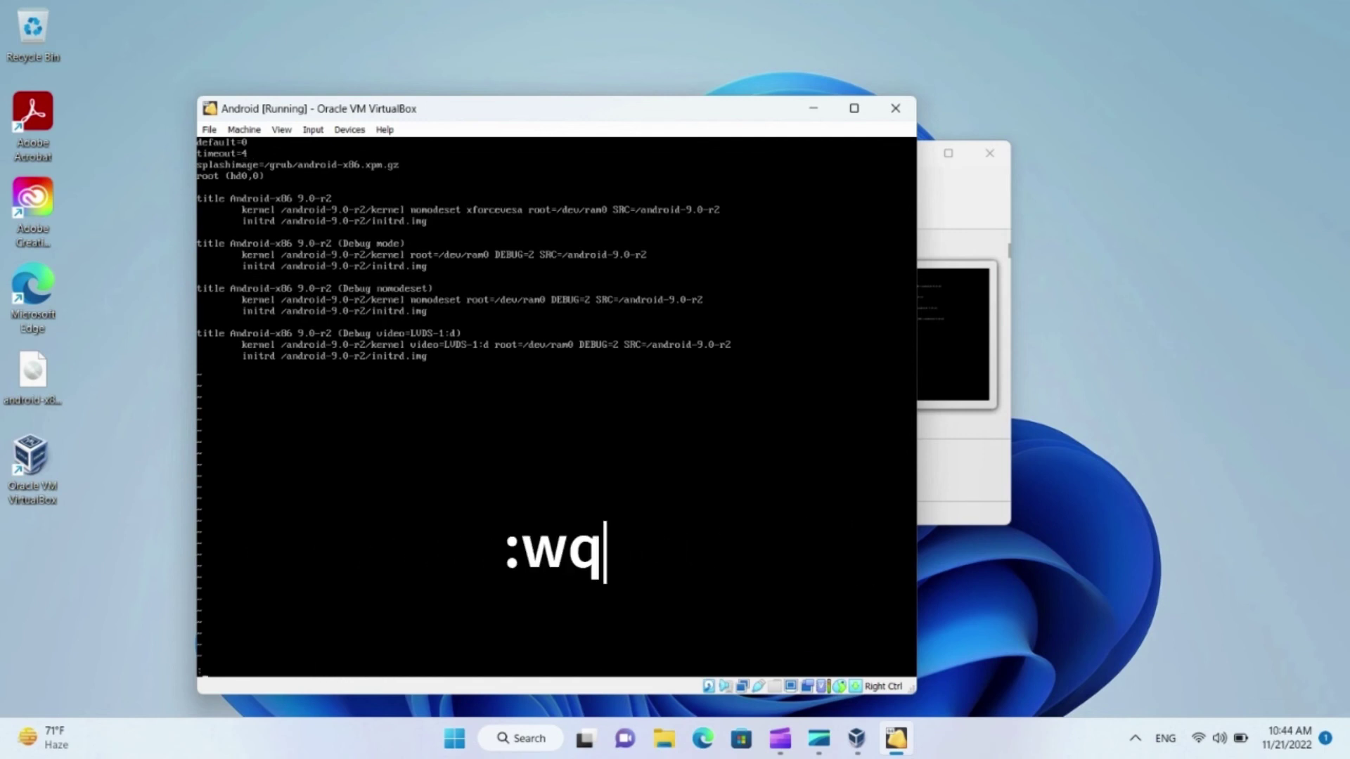
pyautogui.write('wq')
pyautogui.press('Return')
# Step: Reboot the Android virtual machine from its console
pyautogui.write('re')
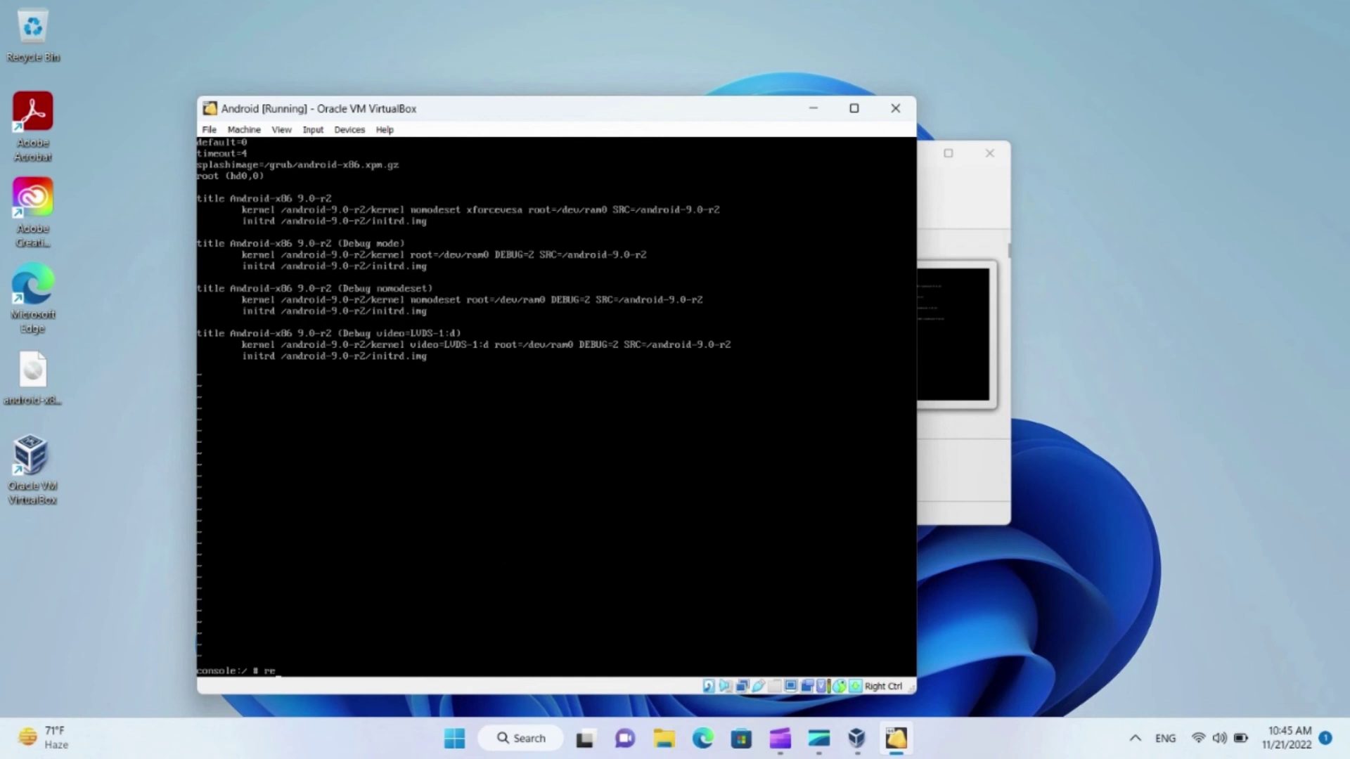
pyautogui.write('boot')
pyautogui.press('Return')
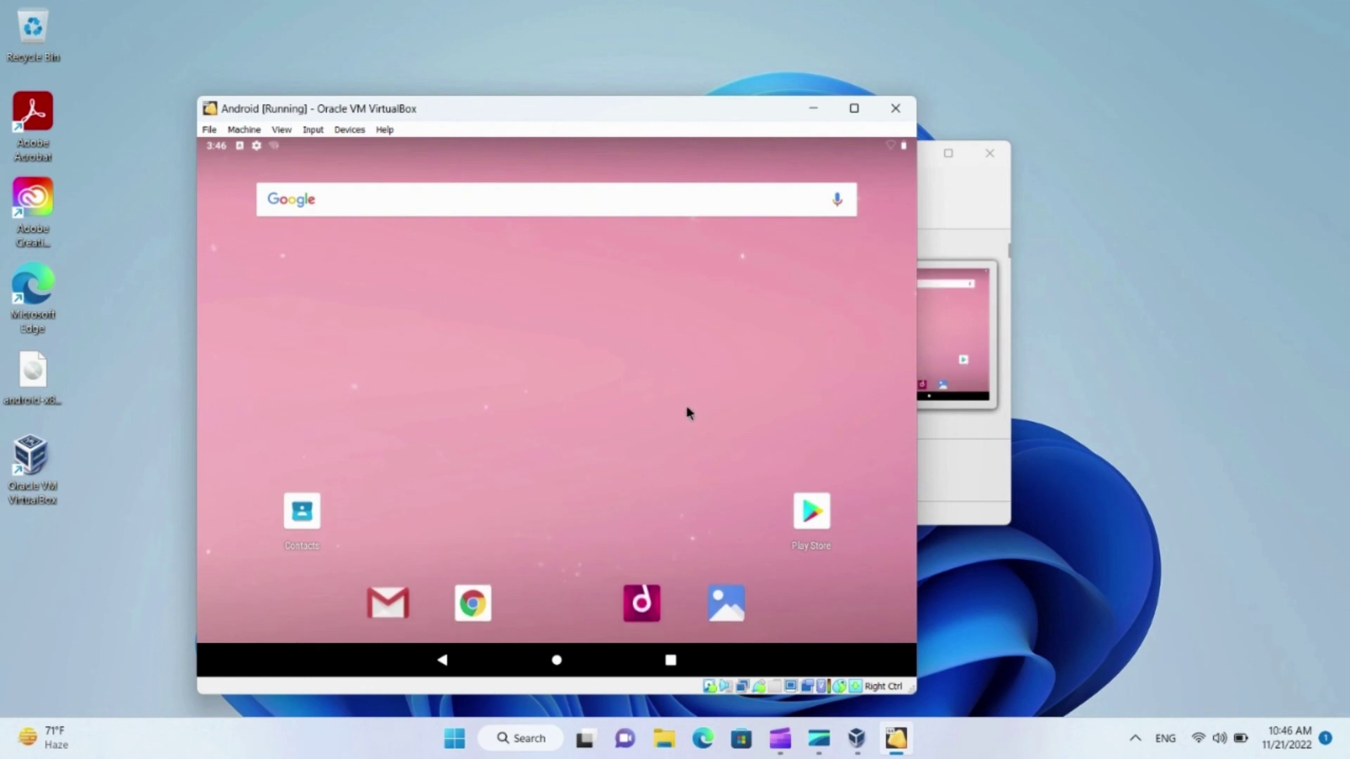
# Step: Check that the Play Store opens, view the list of installed apps, and return to the home screen
pyautogui.click(820, 519)
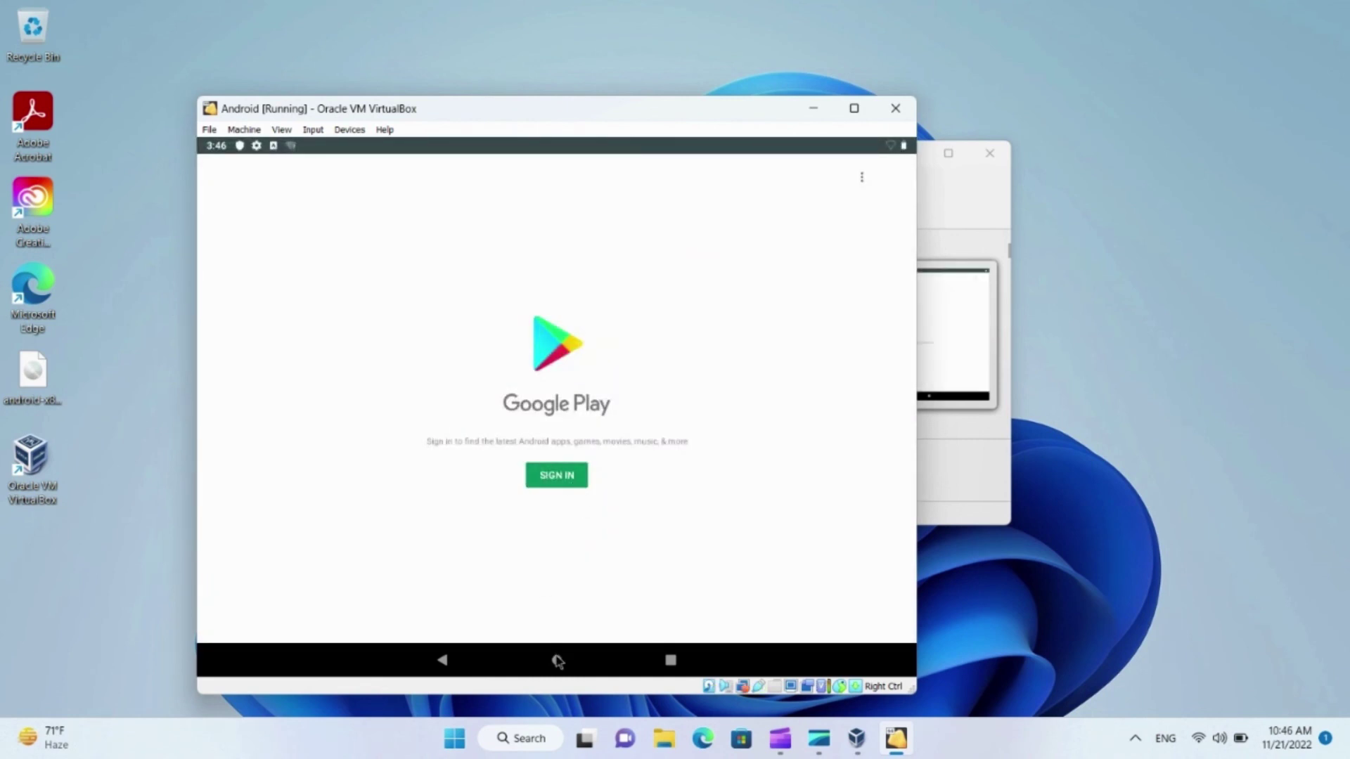
pyautogui.click(558, 661)
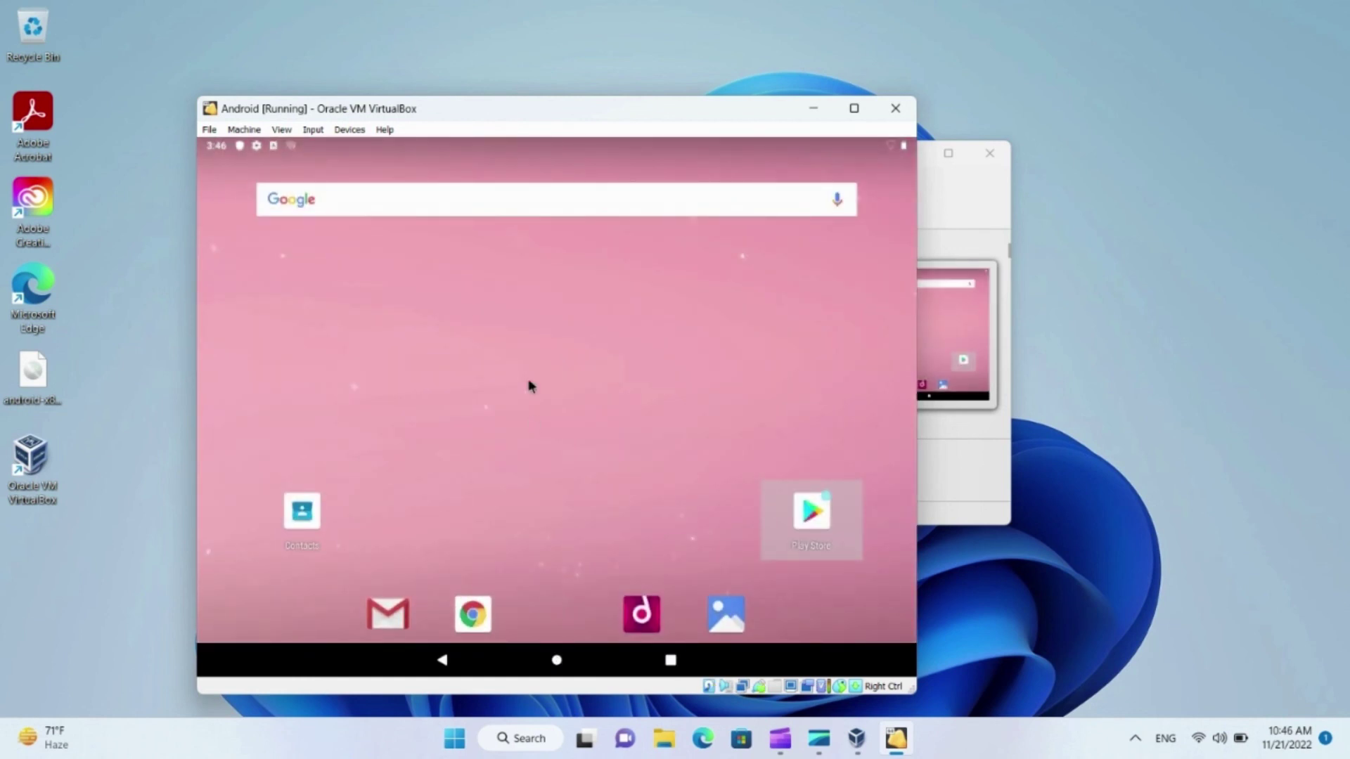
pyautogui.scroll(-1, 529, 310)
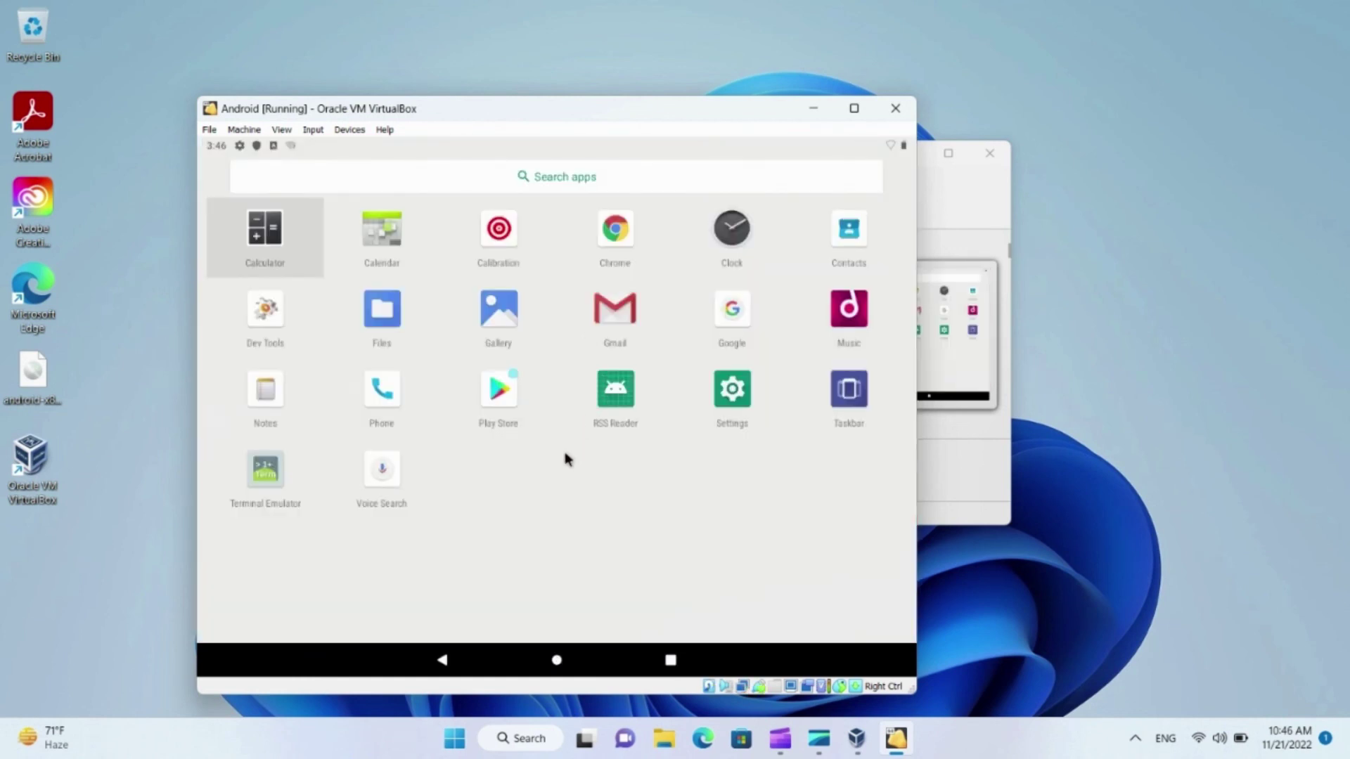
pyautogui.click(443, 663)
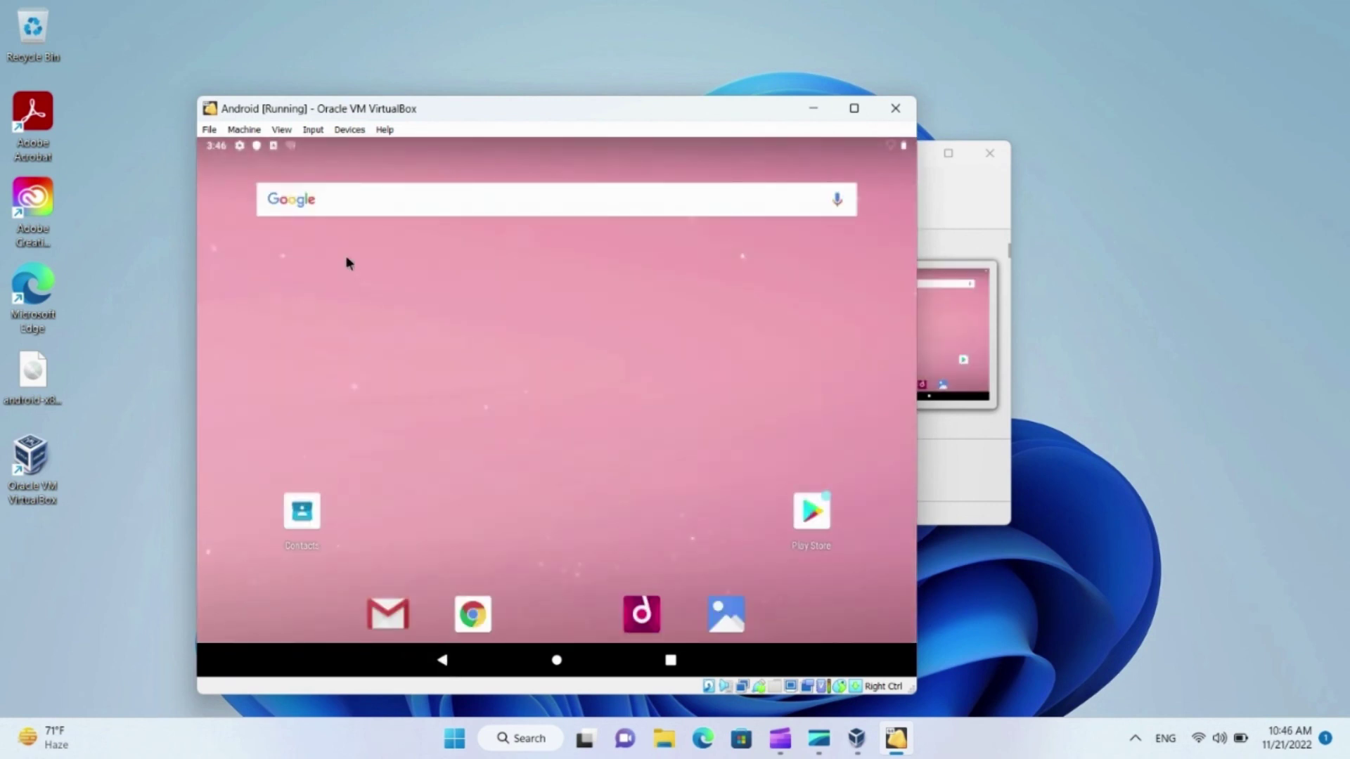
# Step: Open Android's notification shade with the quick settings
pyautogui.click(240, 153)
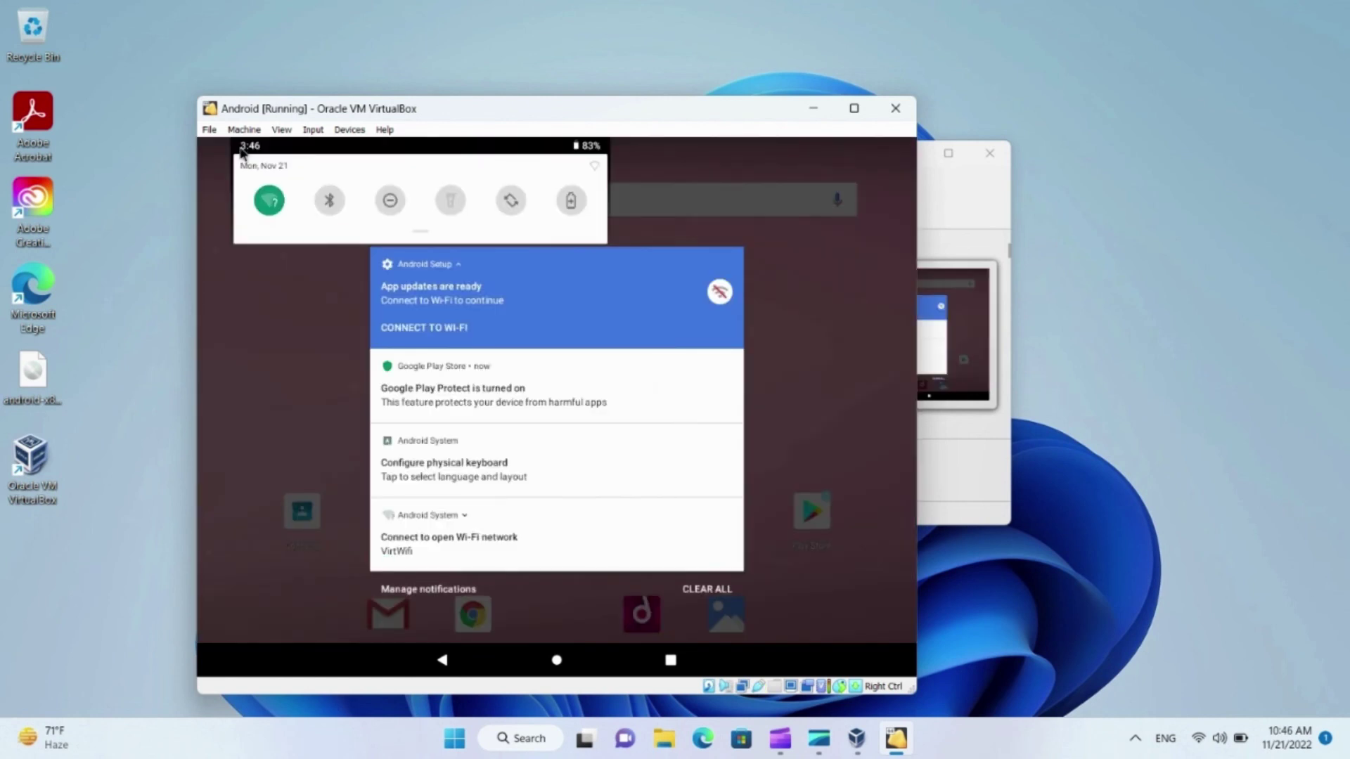